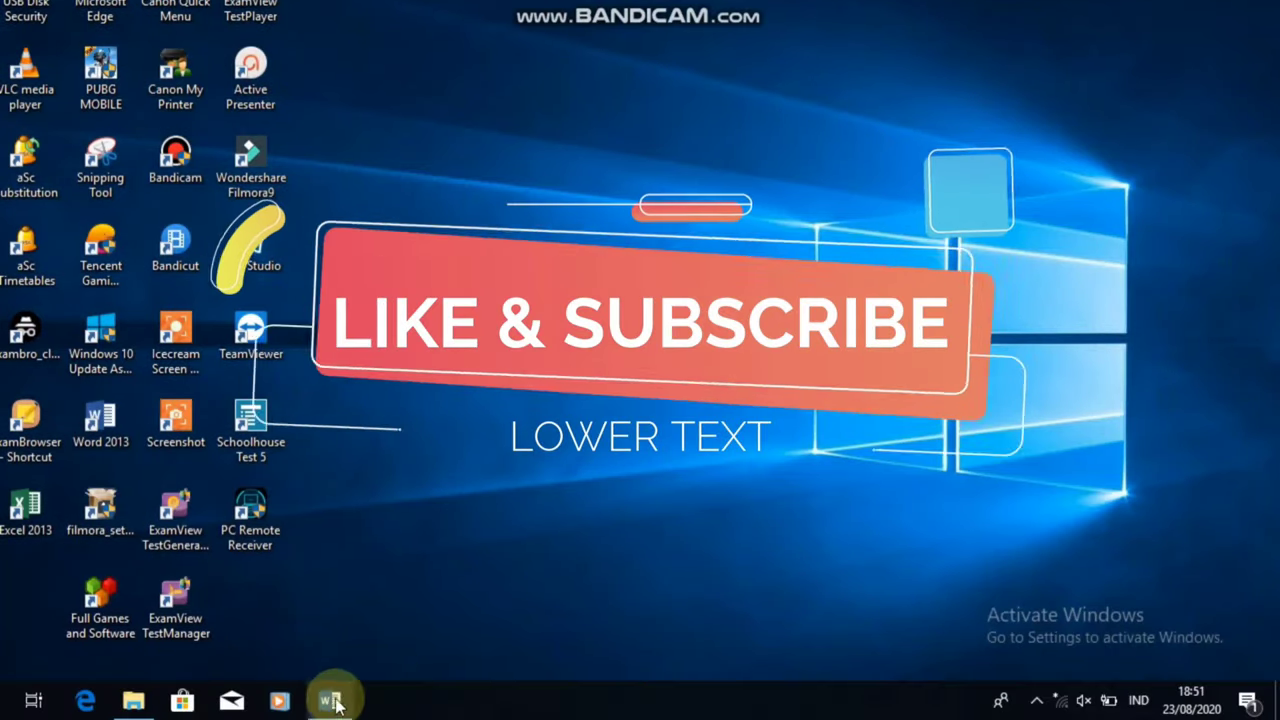
- Restore the 'BERHITUNG DI DALAM TABEL MS WORD' document and select the text box above the table
click(330, 700)
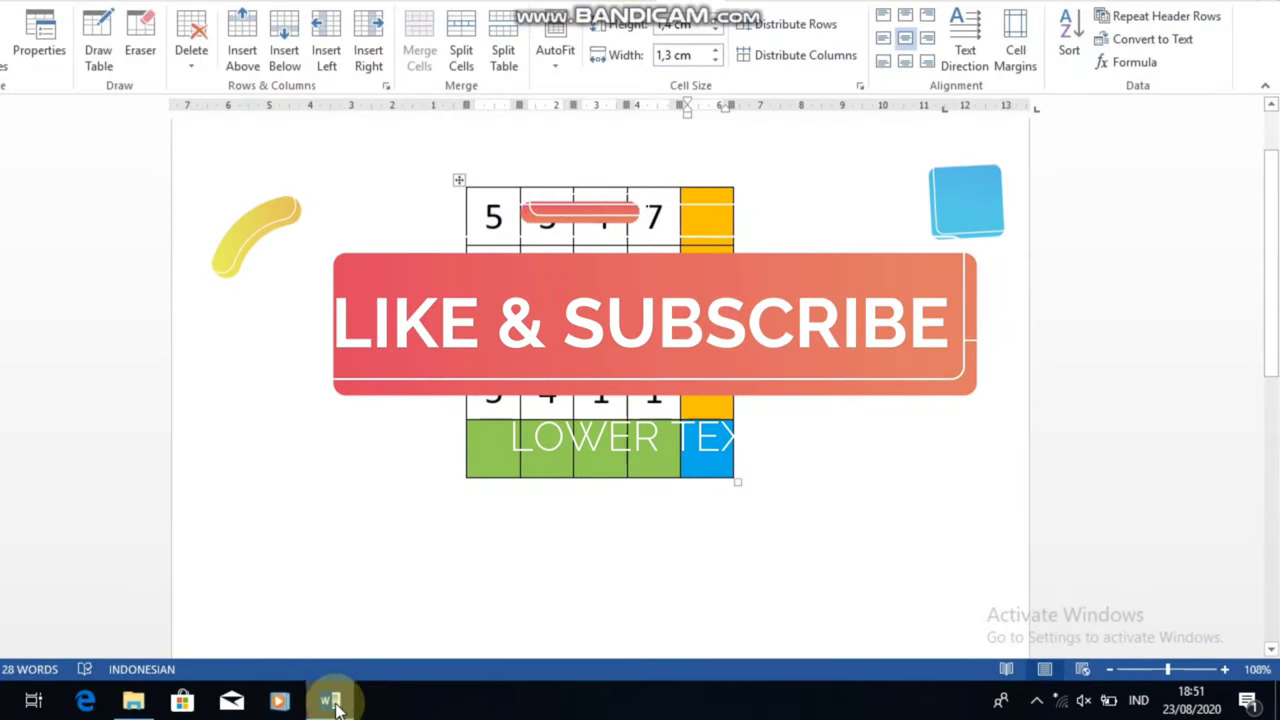
click(481, 182)
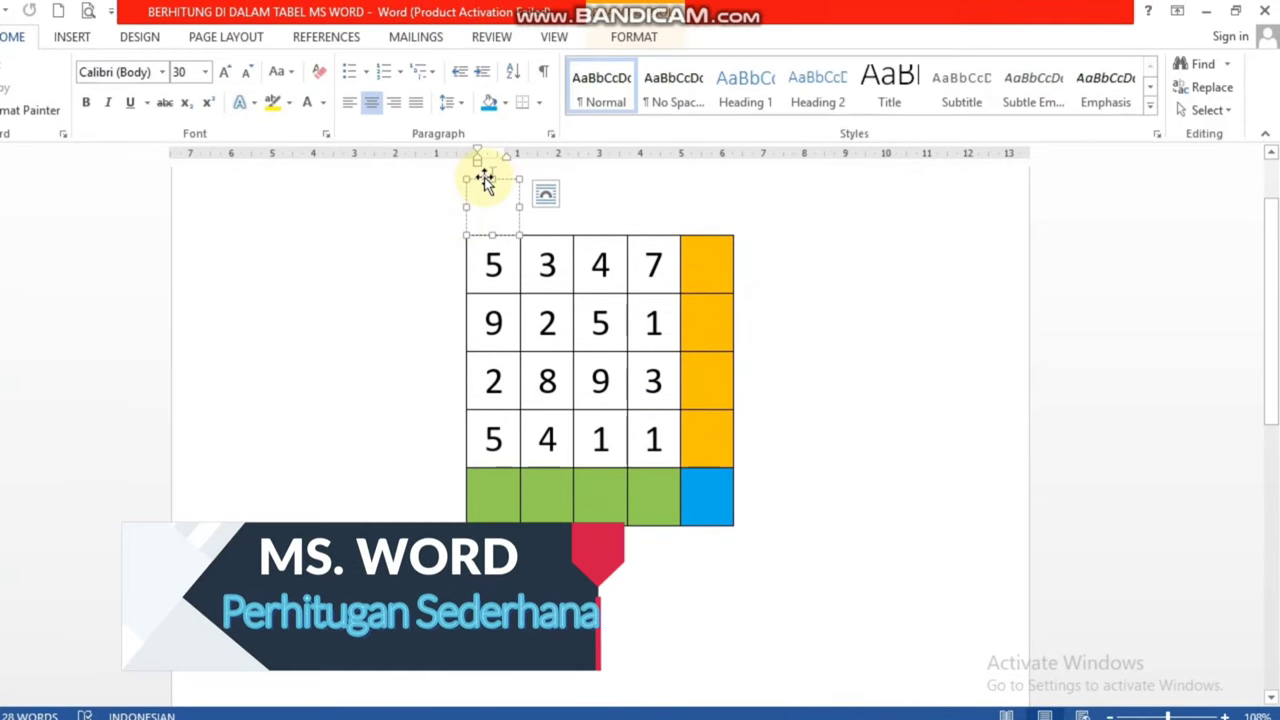
- Duplicate the text box above each column for the letters A–E and colour them light blue
click(485, 178)
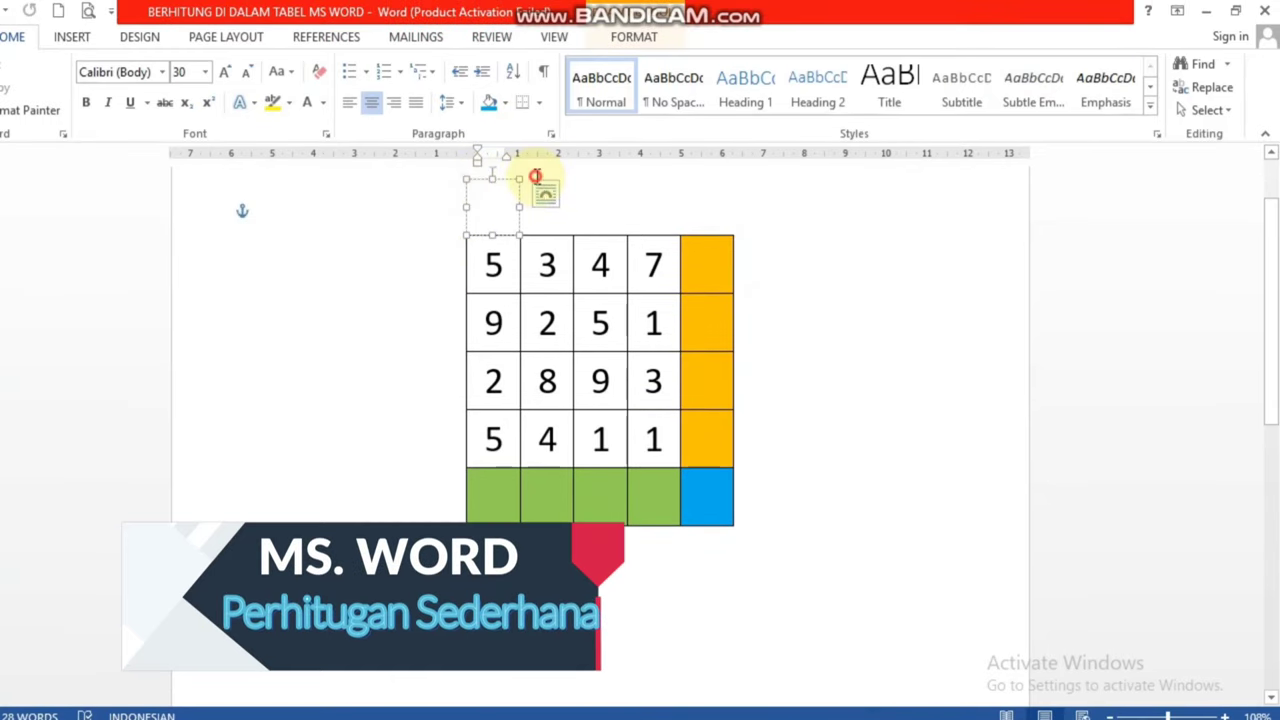
mouse_move(540, 185)
mouse_down()
mouse_move(550, 226)
mouse_move(643, 183)
mouse_move(707, 187)
mouse_up()
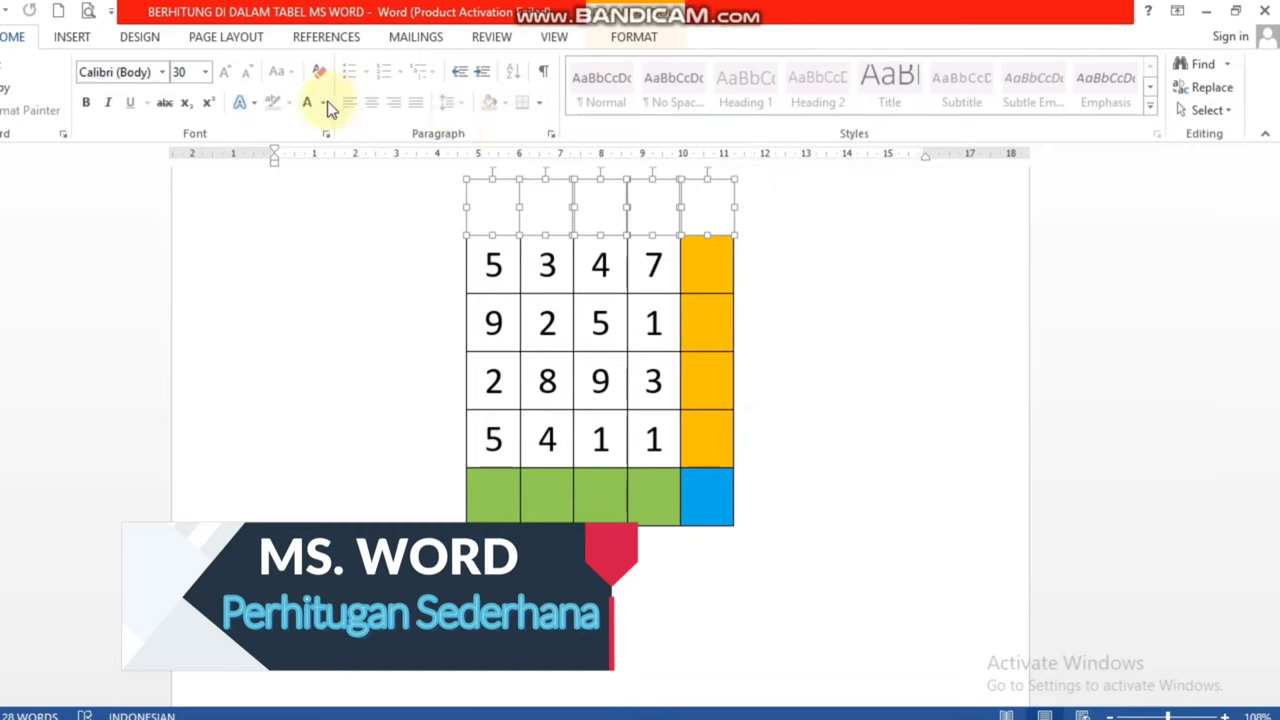
click(410, 103)
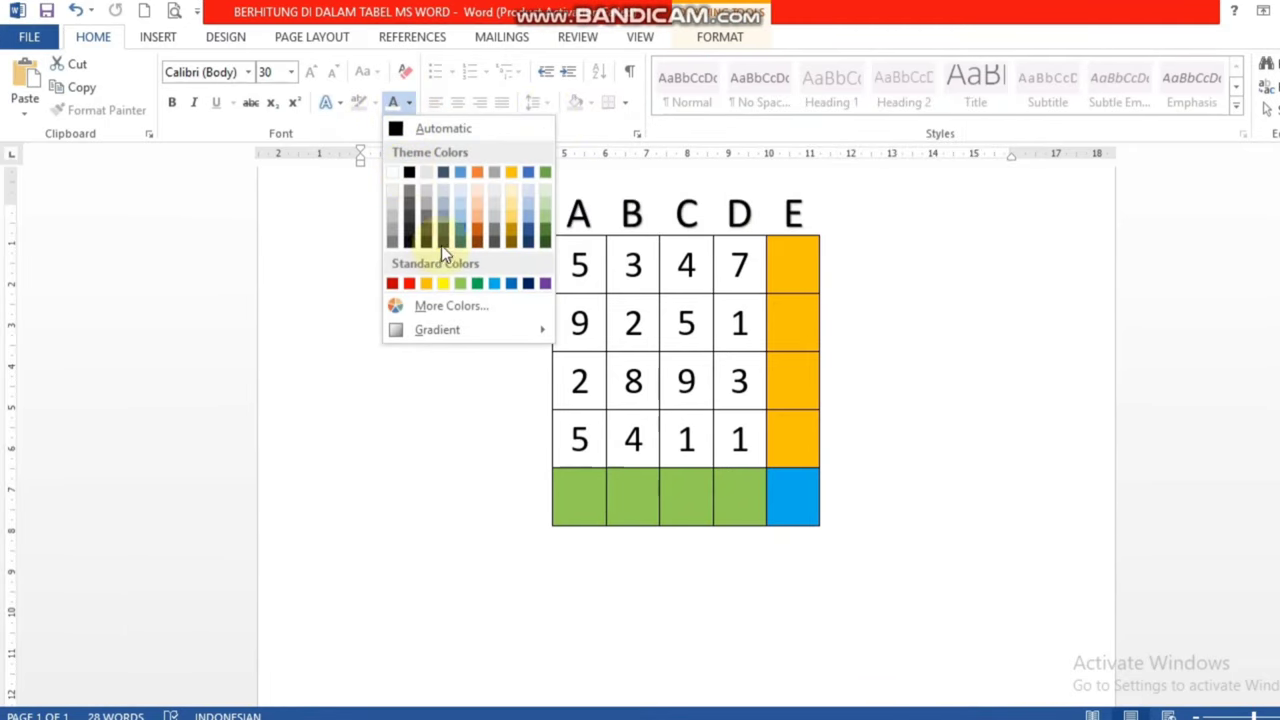
click(462, 216)
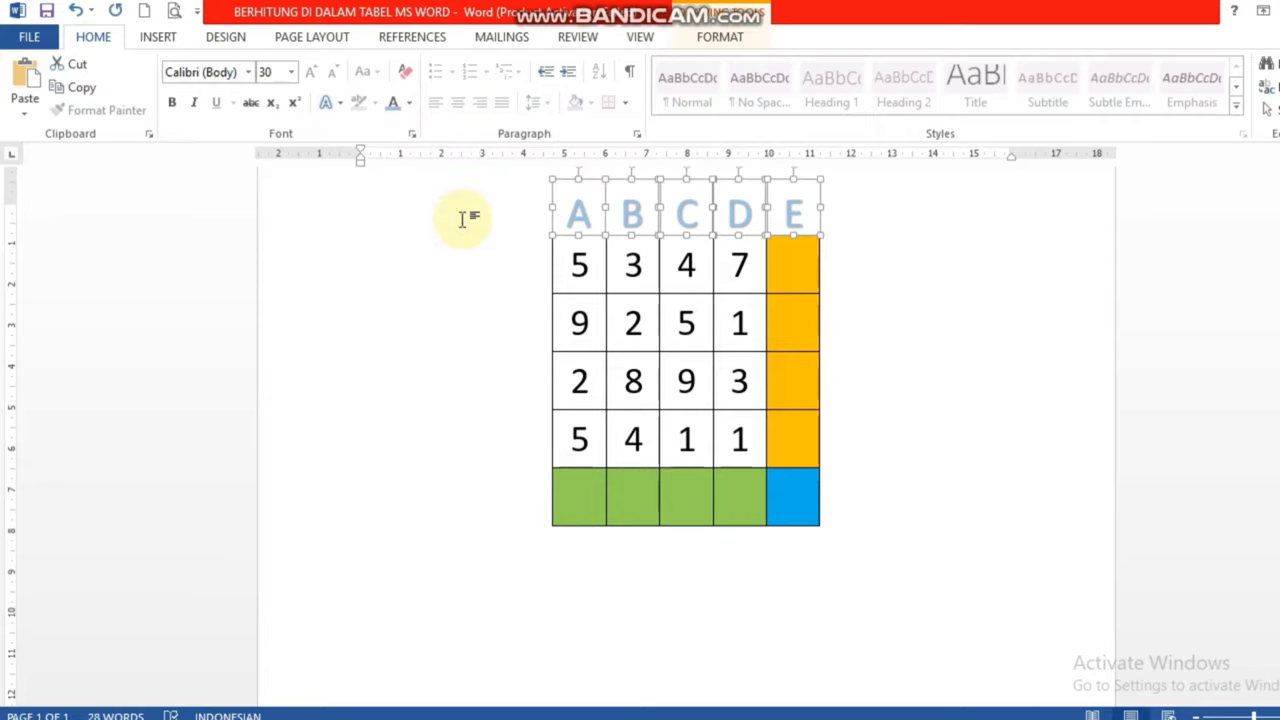
click(526, 263)
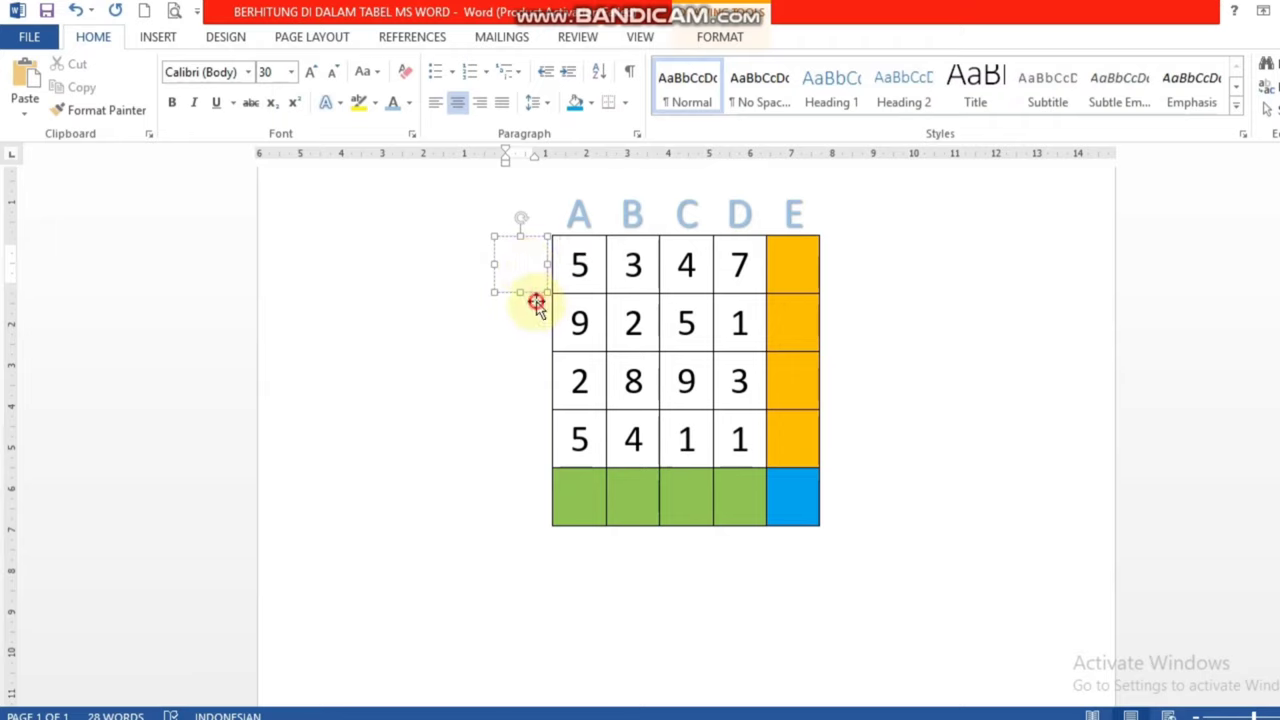
- Duplicate boxes beside the rows for numbers 1–5, colour them red, and apply the orange outlined text style
drag(531, 300, 533, 476)
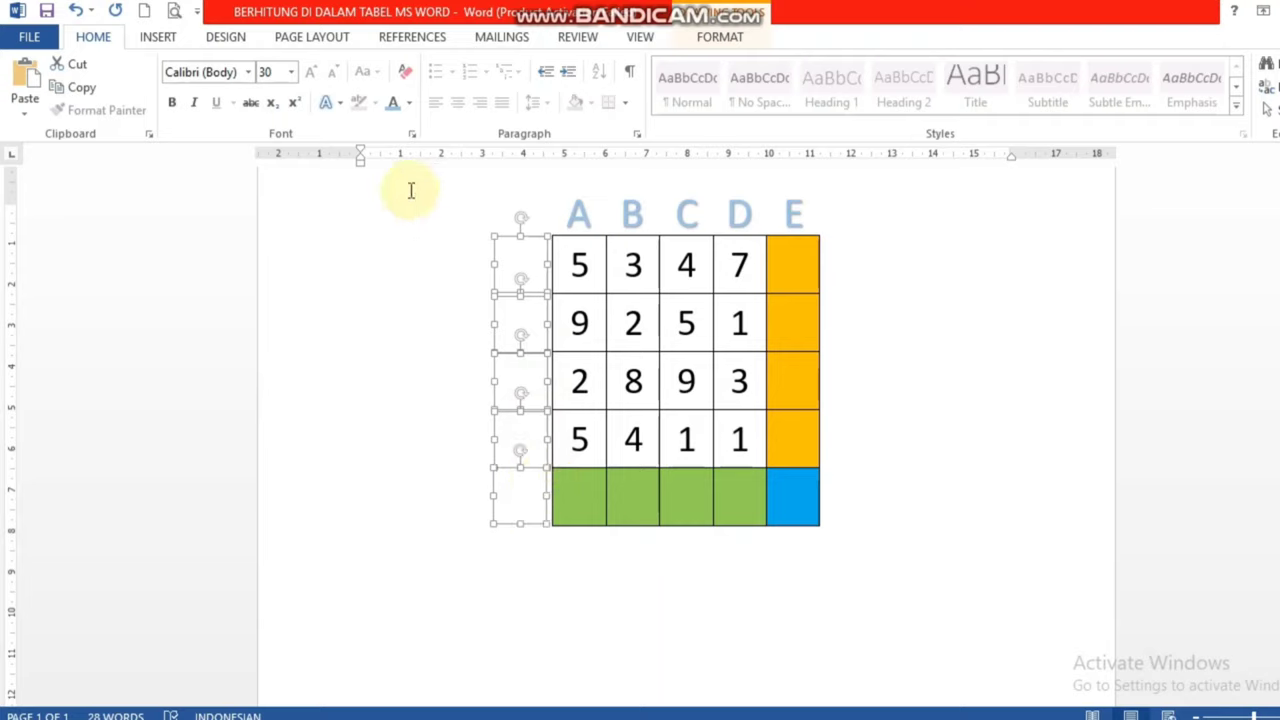
click(409, 103)
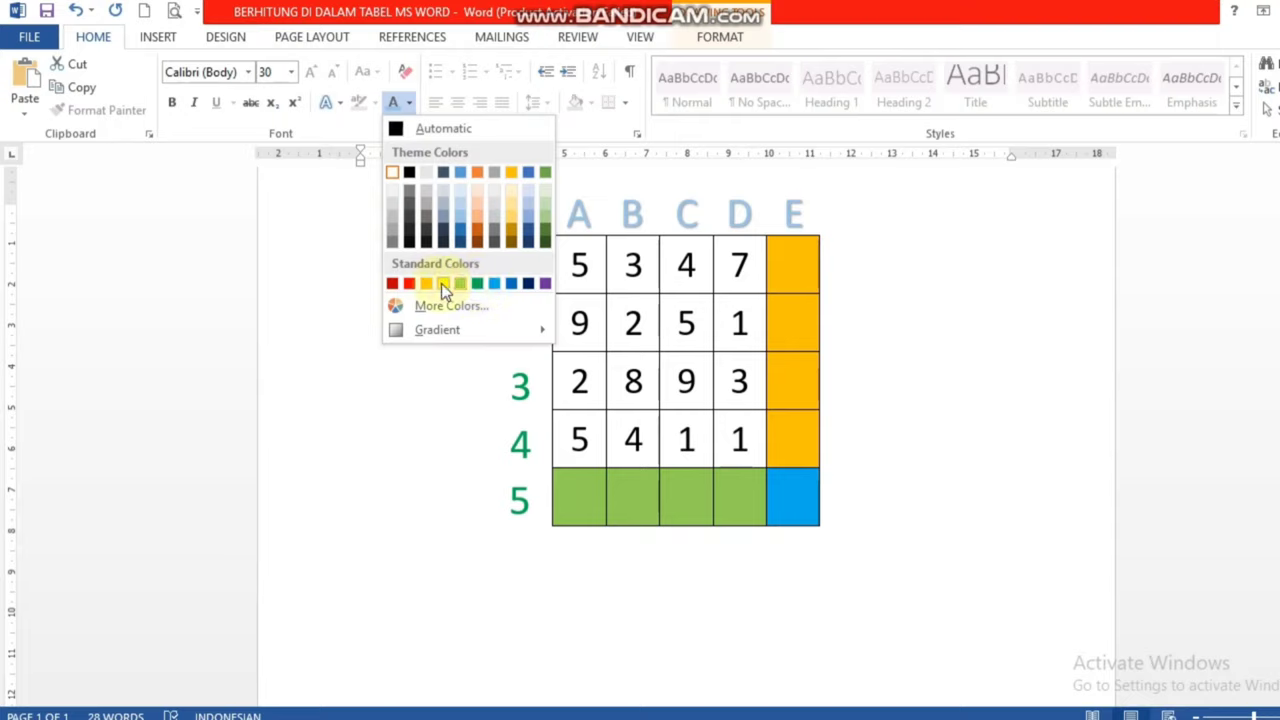
click(411, 284)
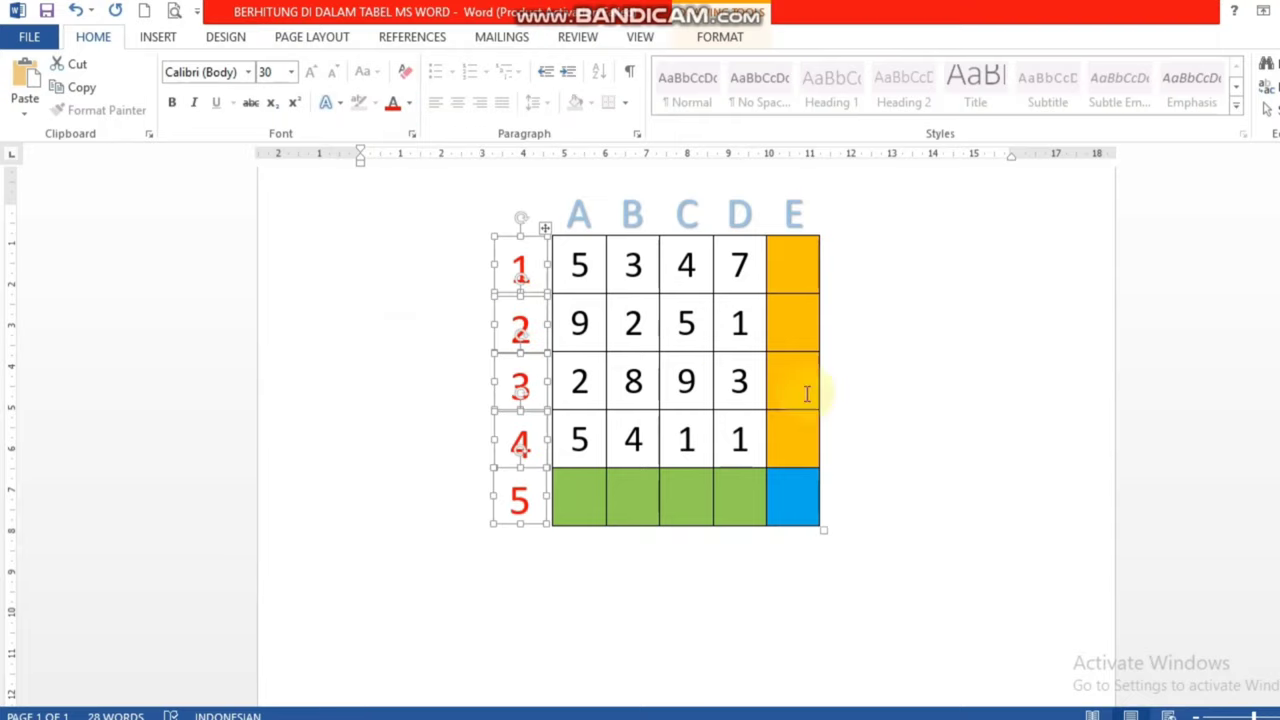
click(712, 36)
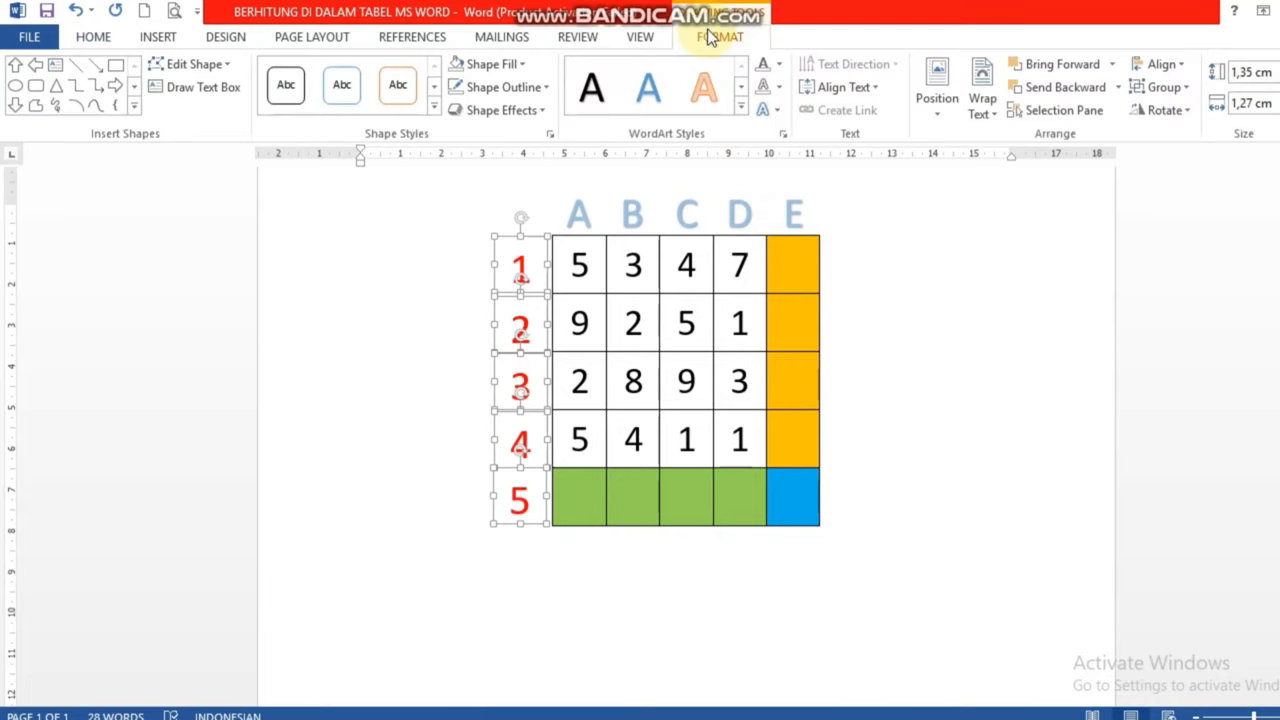
click(778, 65)
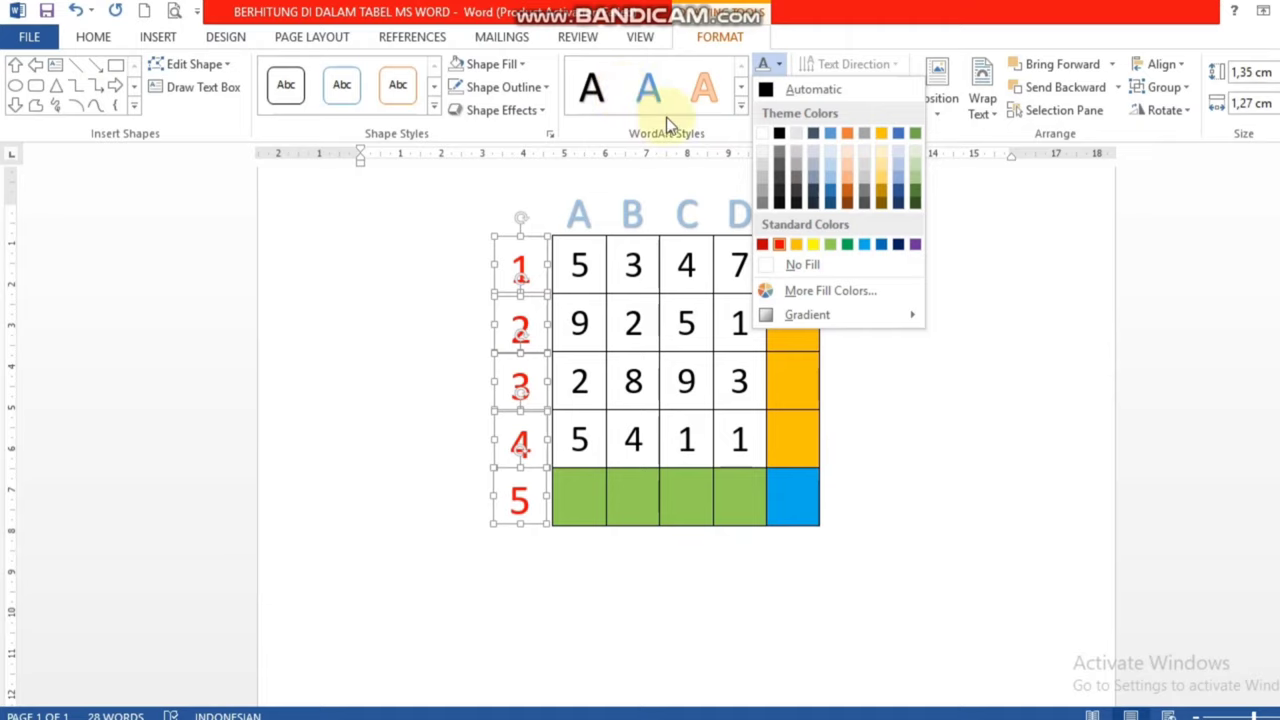
click(706, 102)
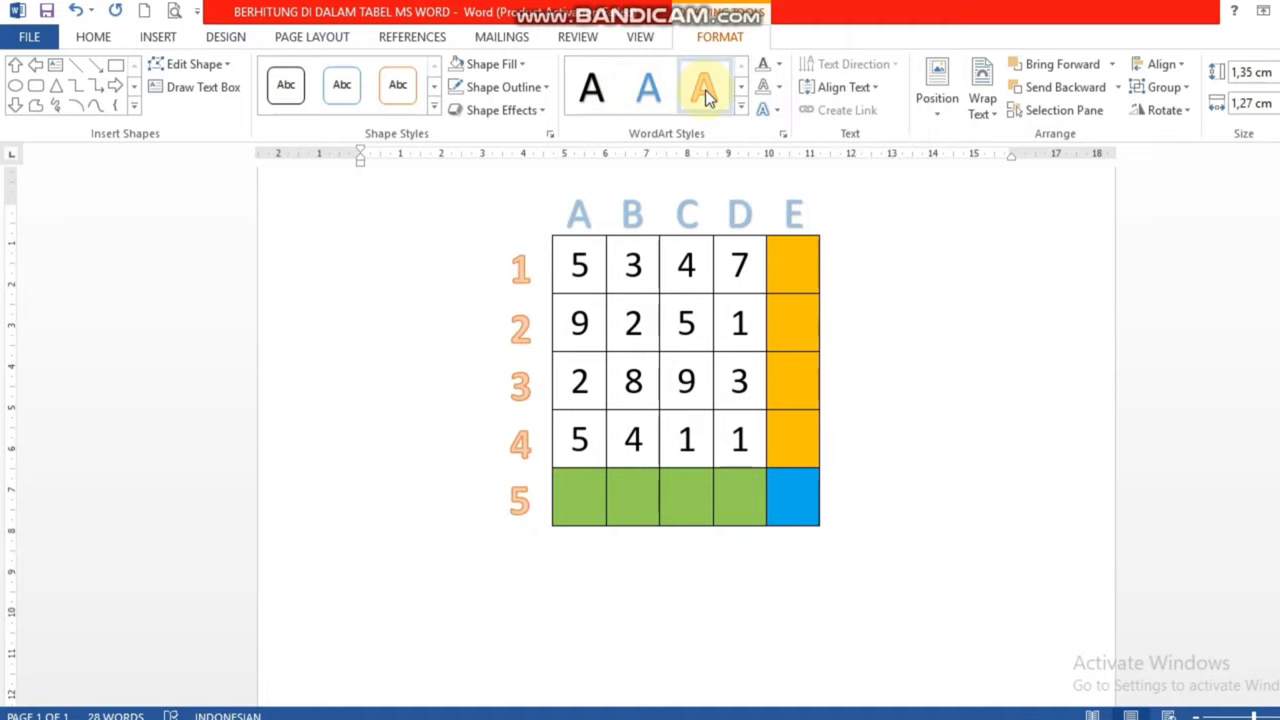
click(886, 381)
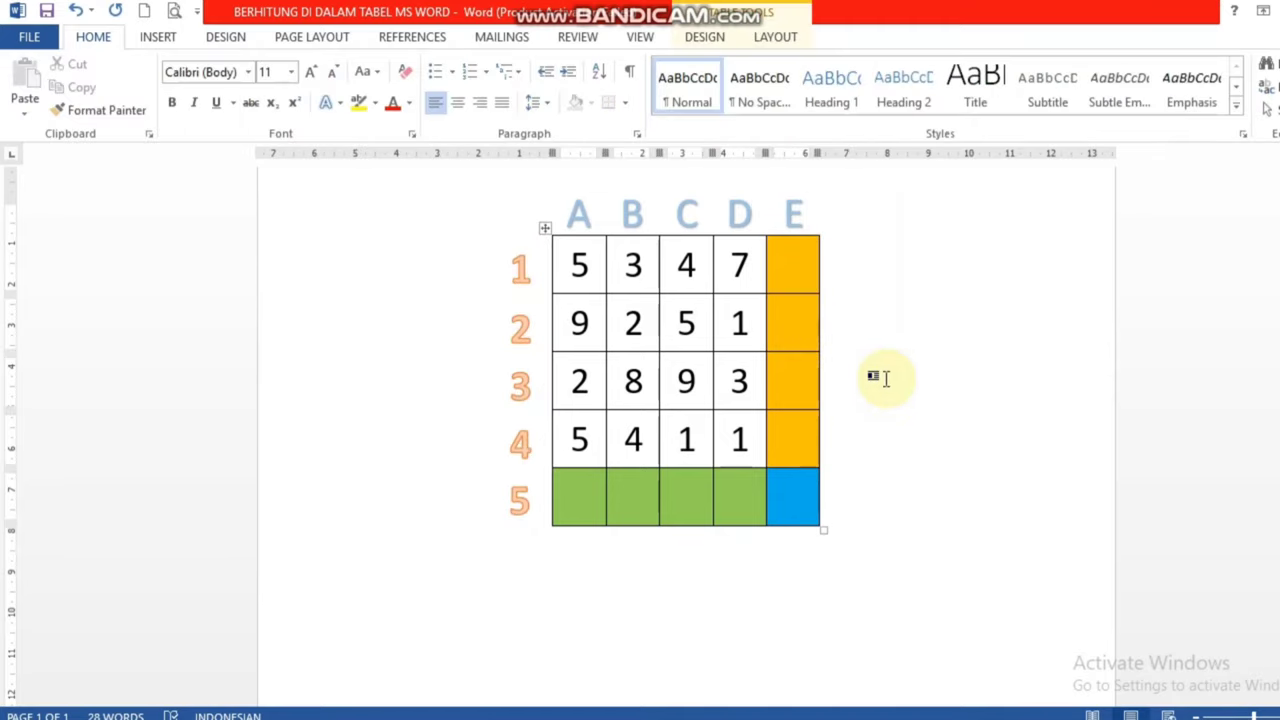
- Fill the arrow beside column E blue and give its KOLOM text a black fill and black outline
click(920, 217)
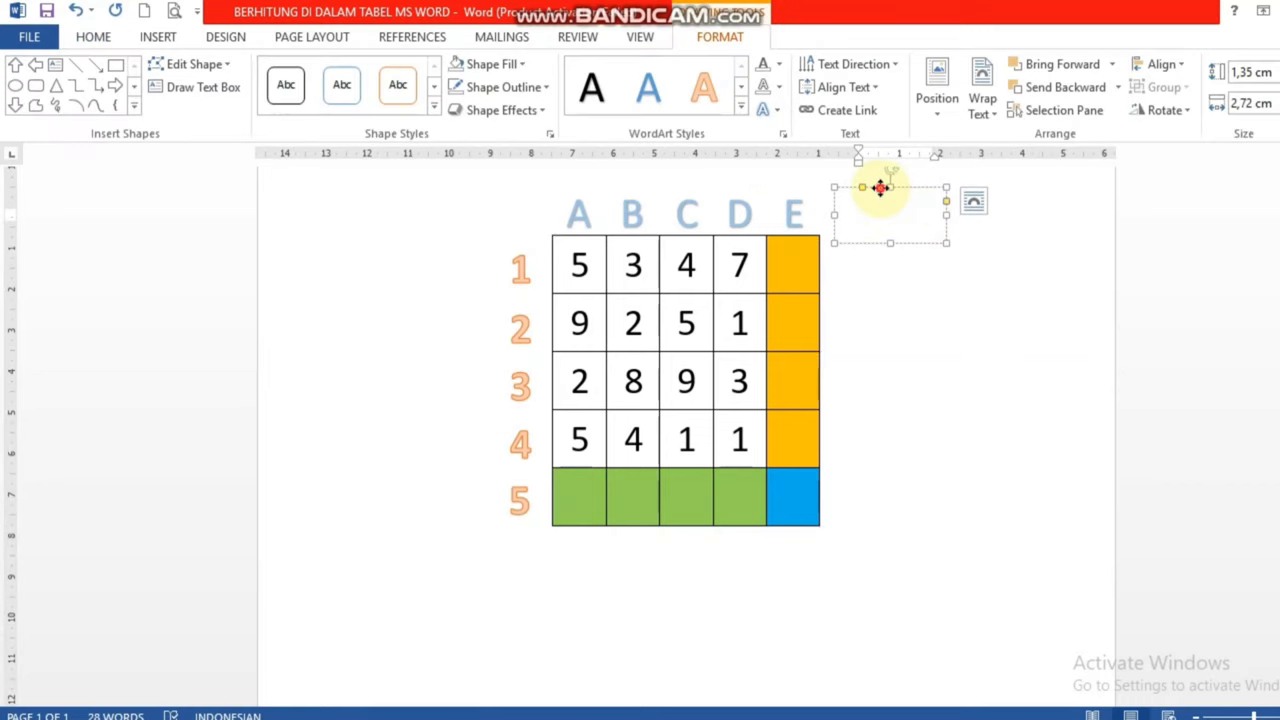
click(516, 70)
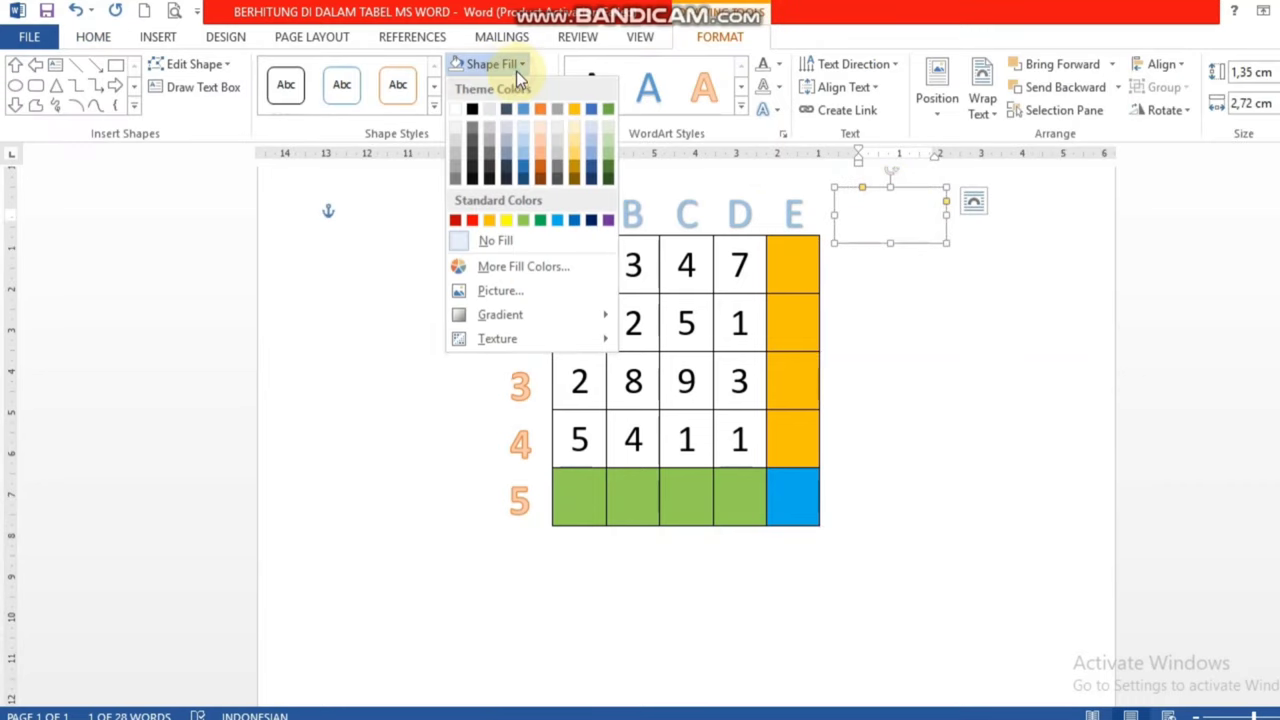
click(560, 222)
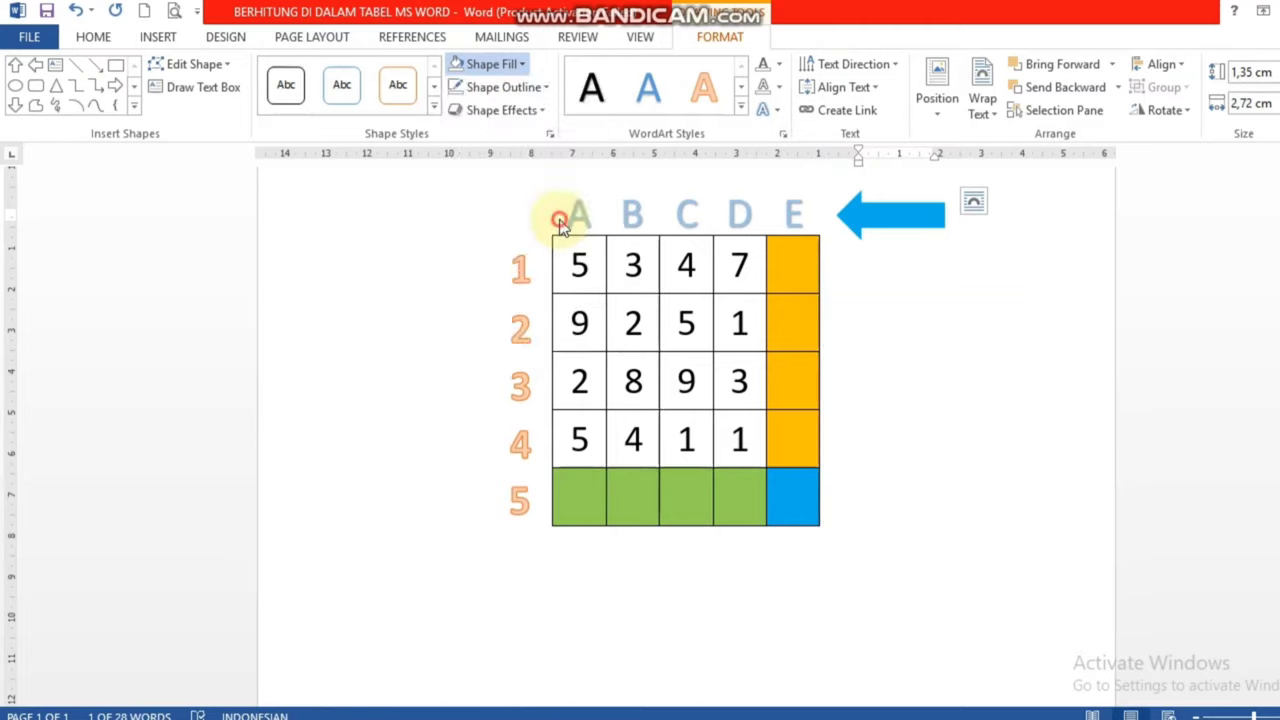
click(784, 66)
click(781, 135)
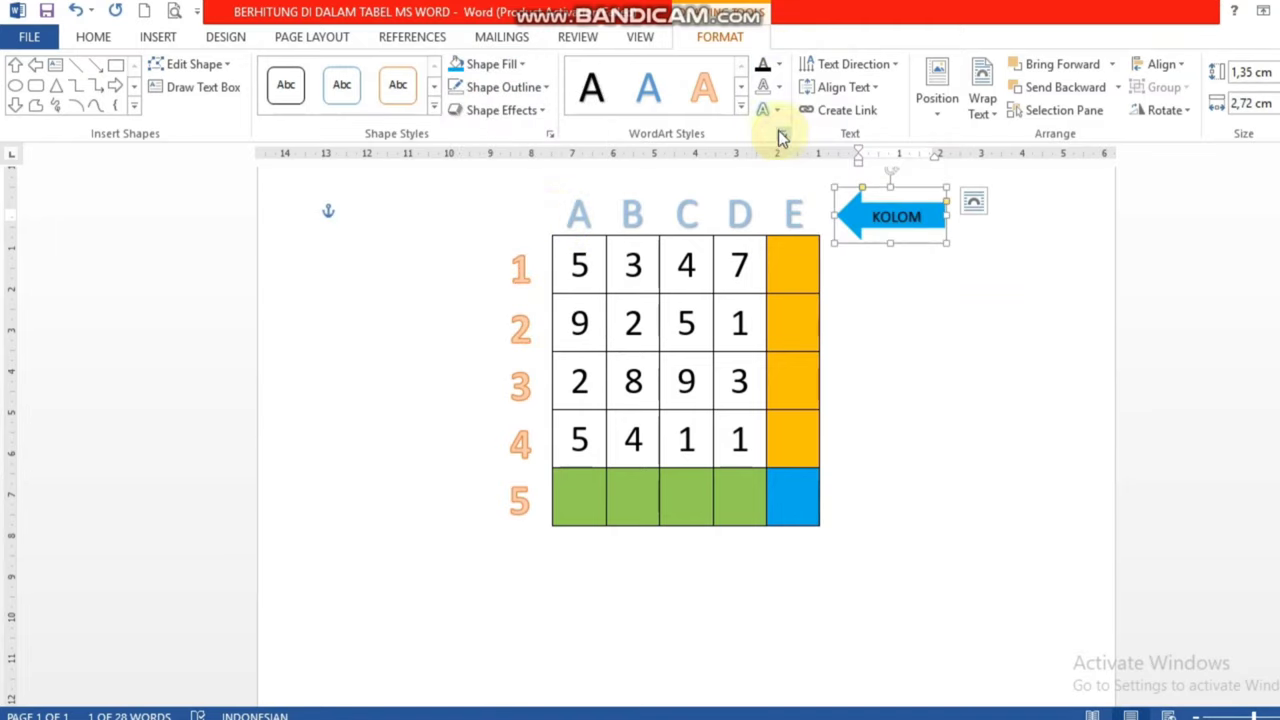
click(779, 90)
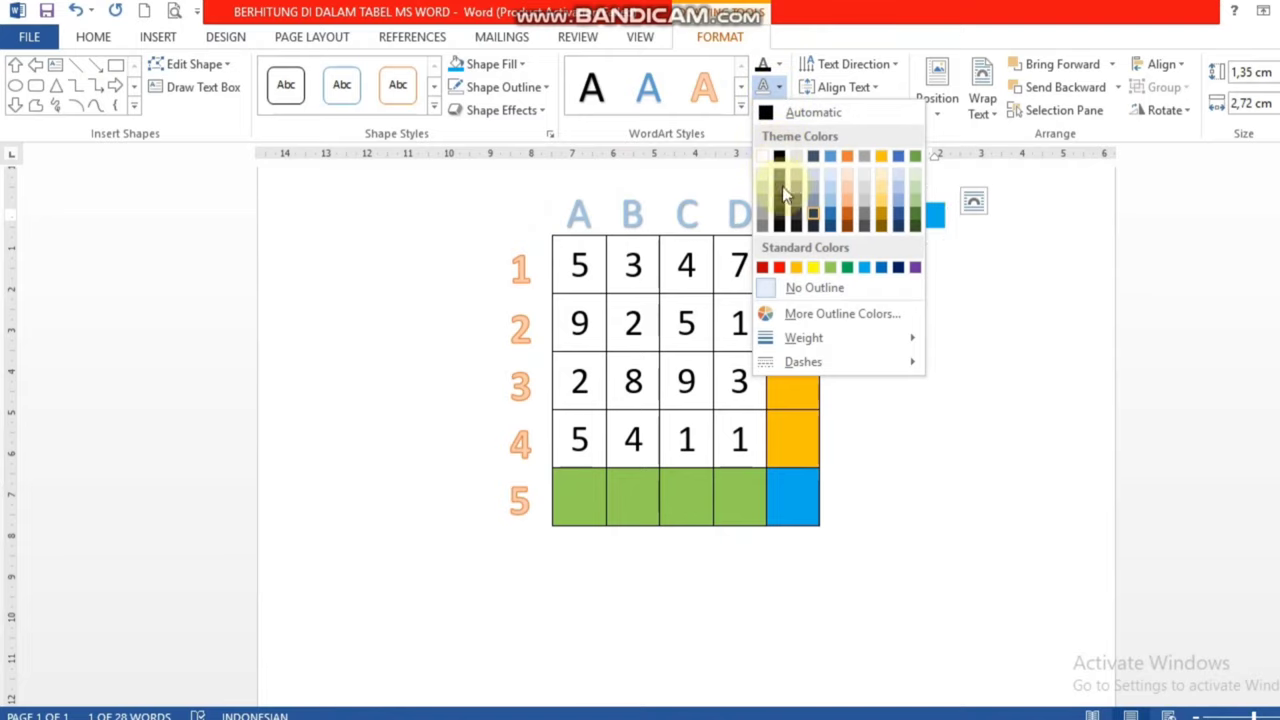
click(780, 157)
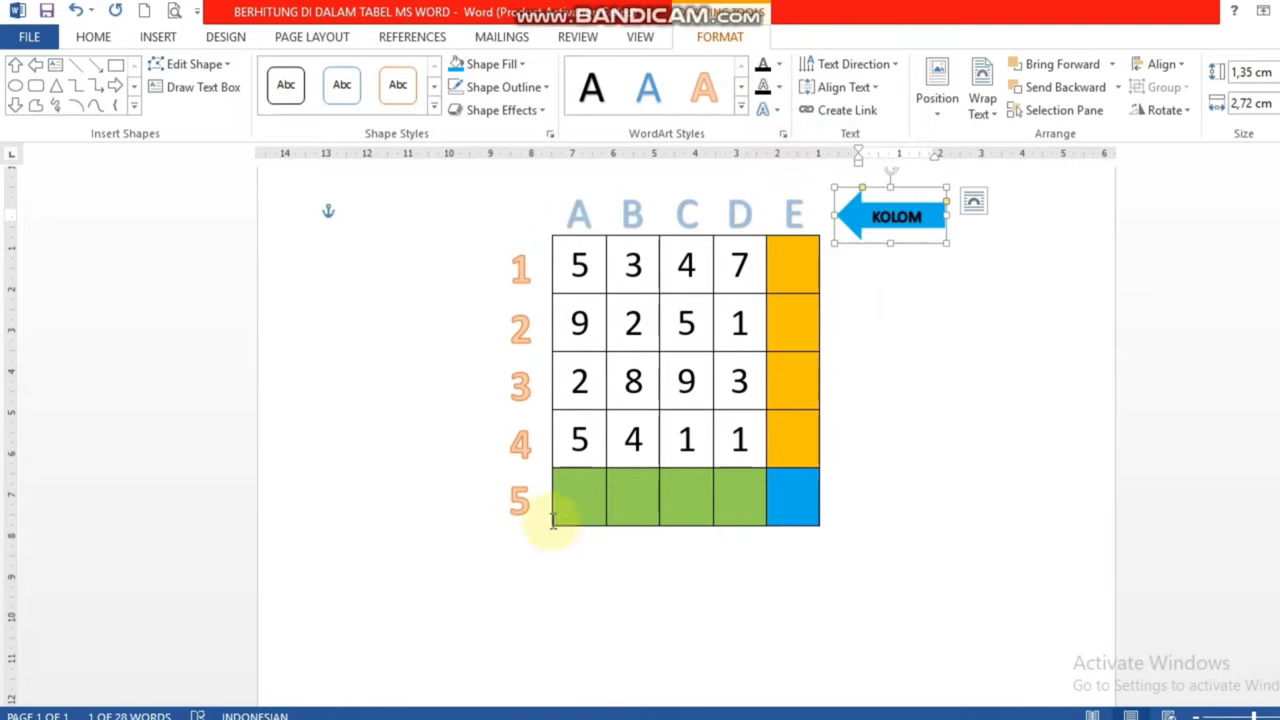
click(522, 510)
click(545, 535)
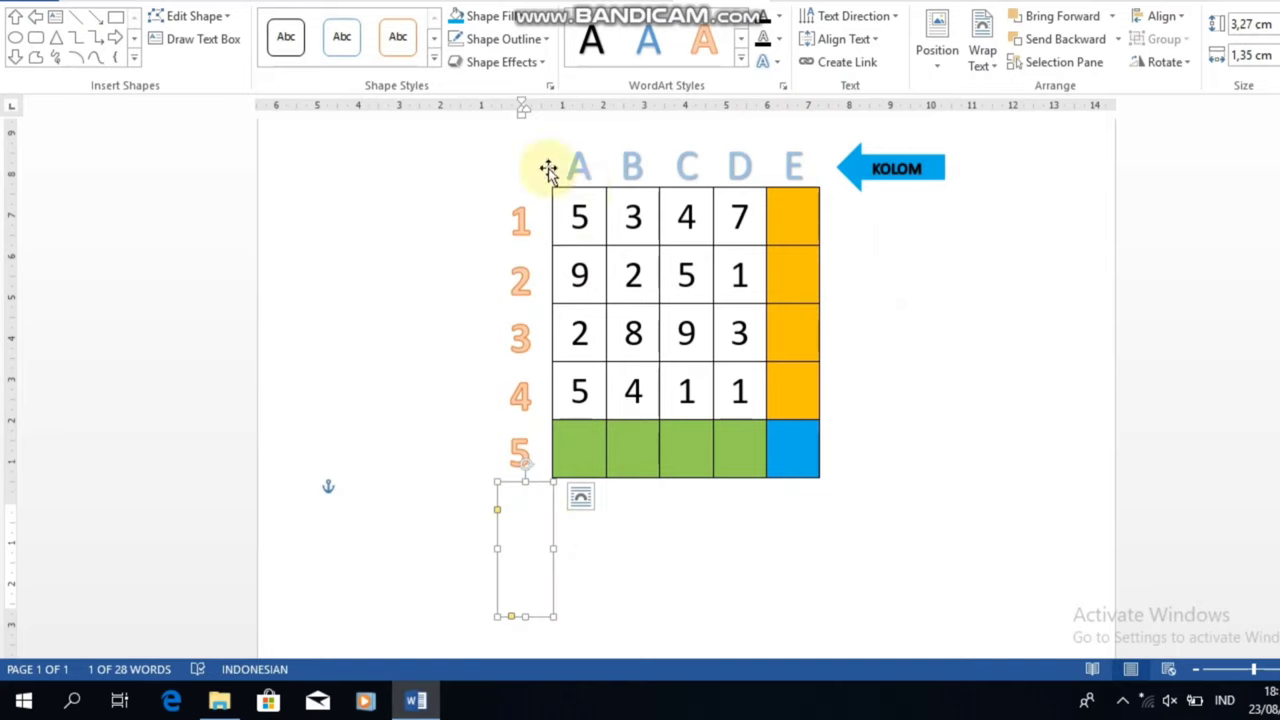
- Fill the arrow below the table light orange and give its BARIS text a dark outline
click(520, 64)
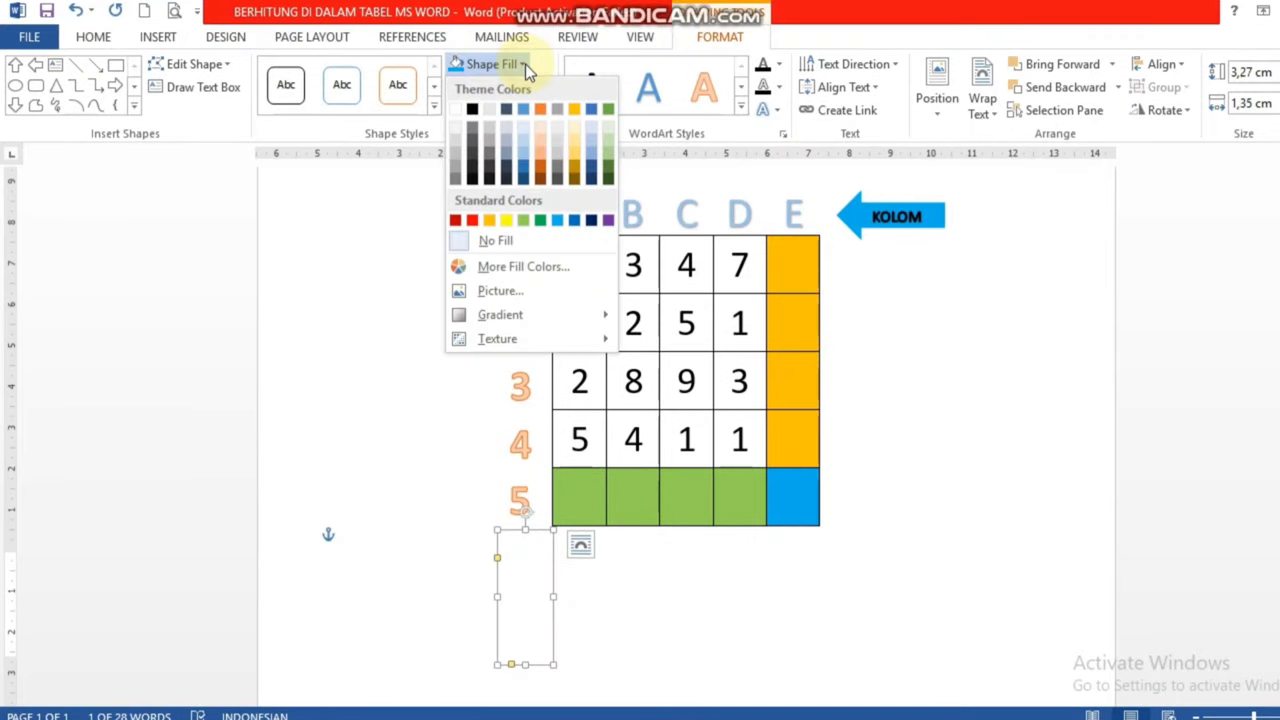
click(538, 151)
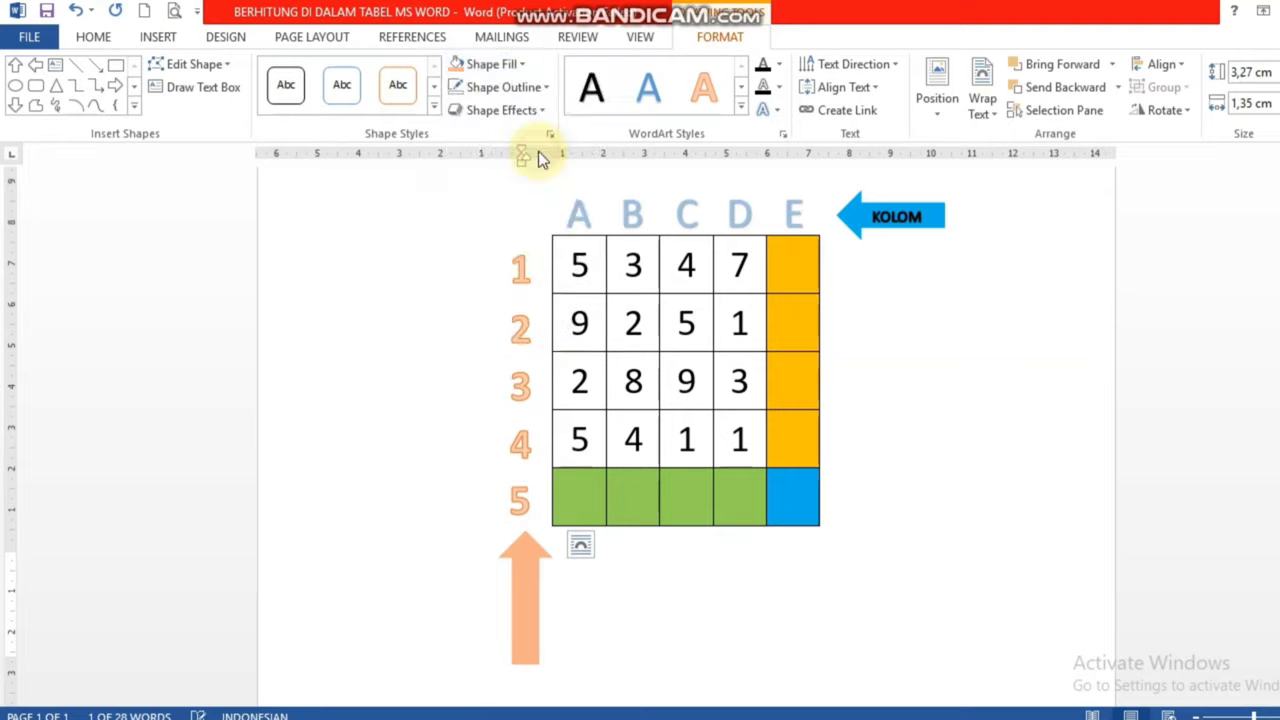
click(766, 92)
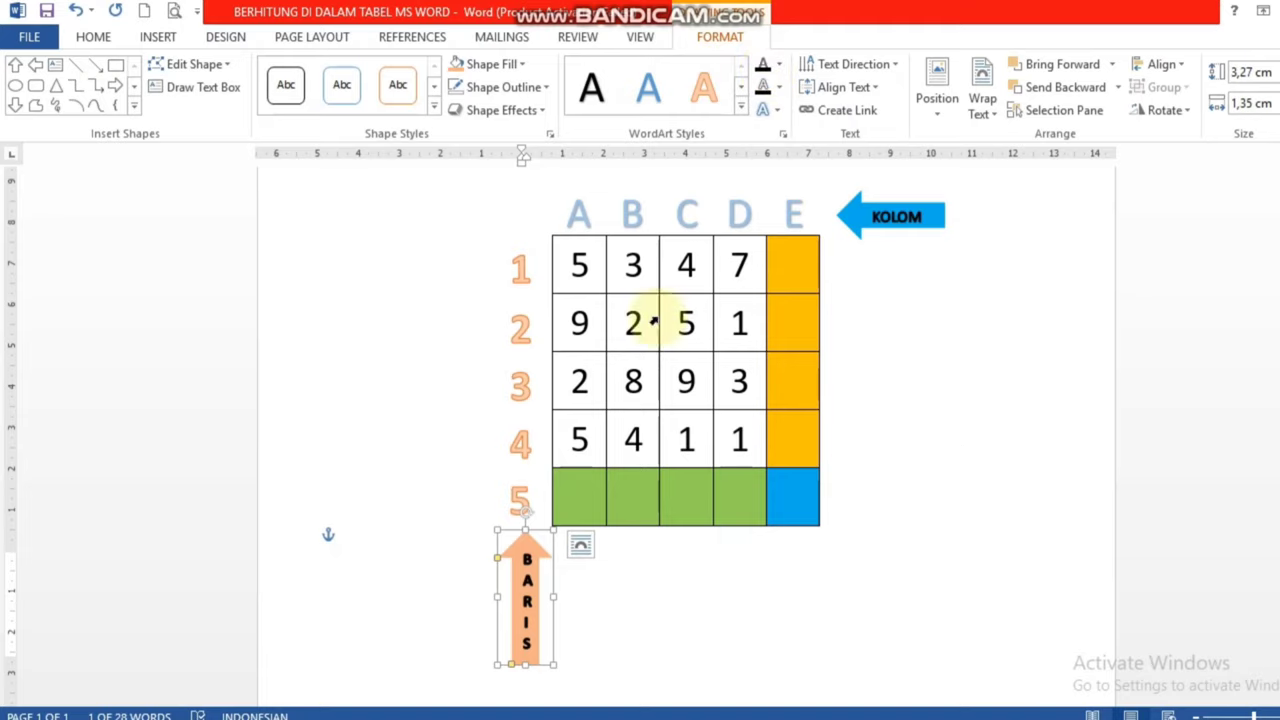
click(573, 490)
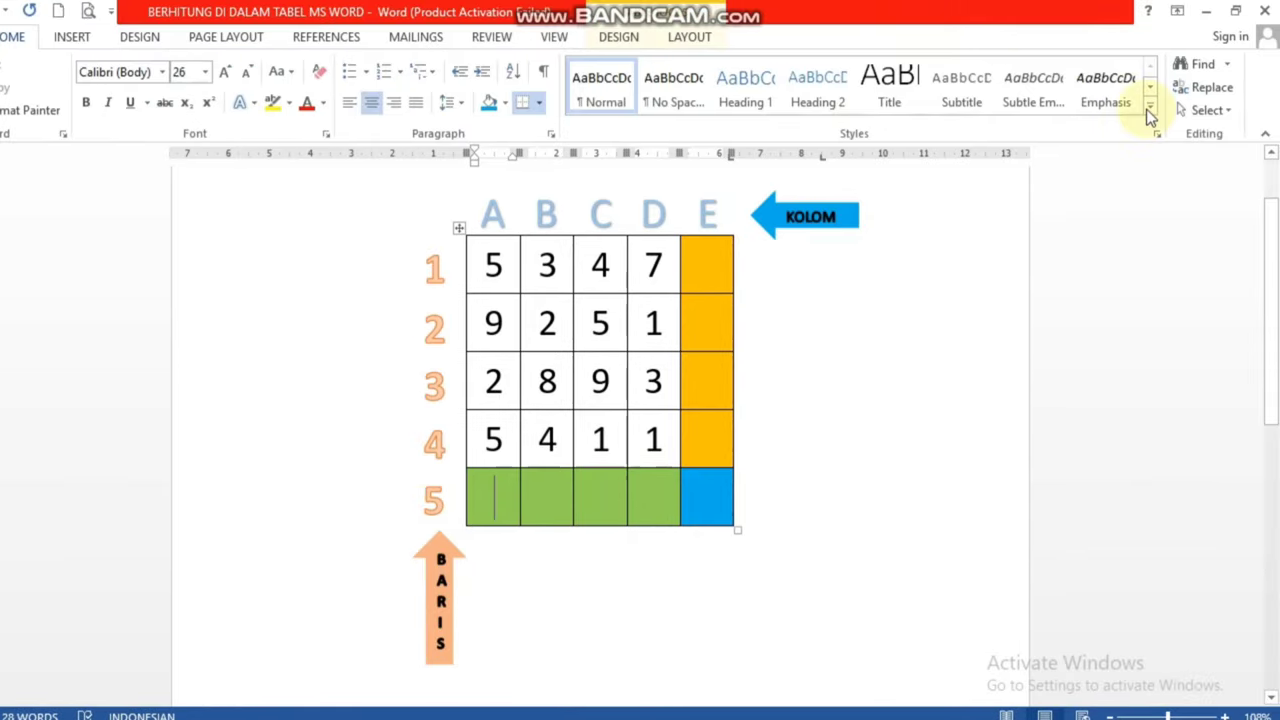
- Insert the formula =SUM(a1:a4) in cell A5 so it shows 21
click(688, 38)
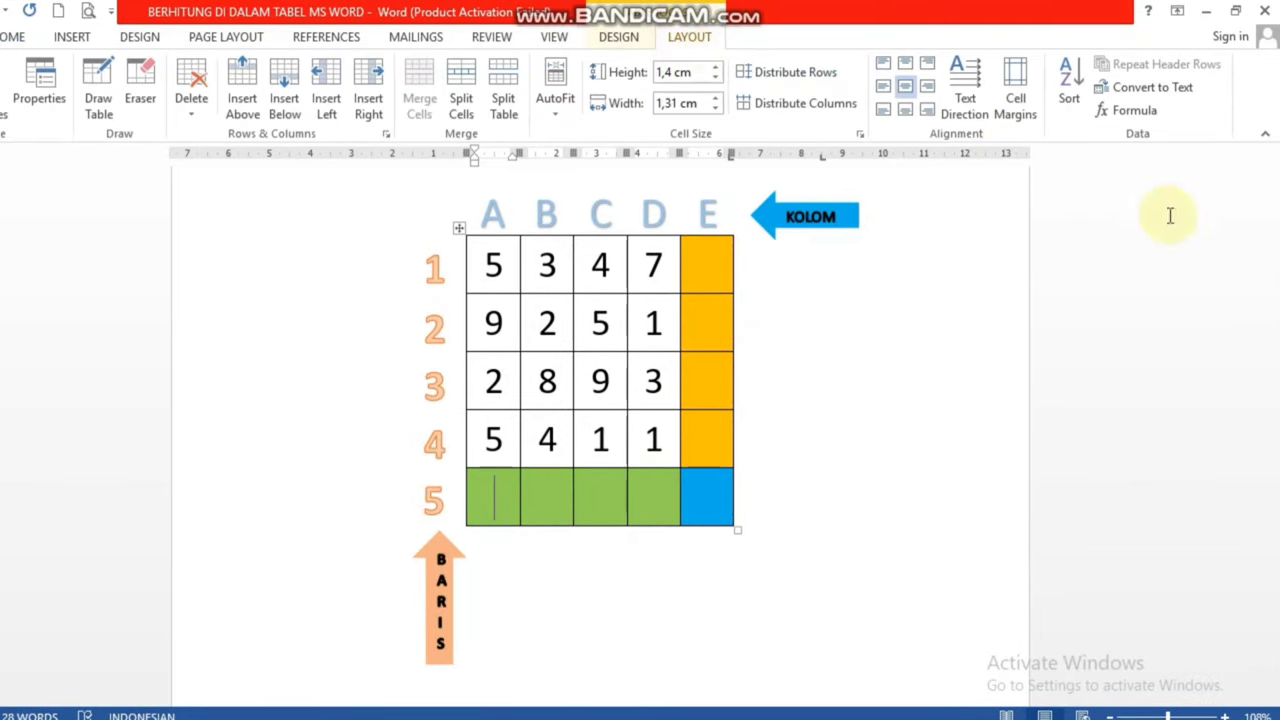
click(1120, 112)
text(=SUM(a1:a4))
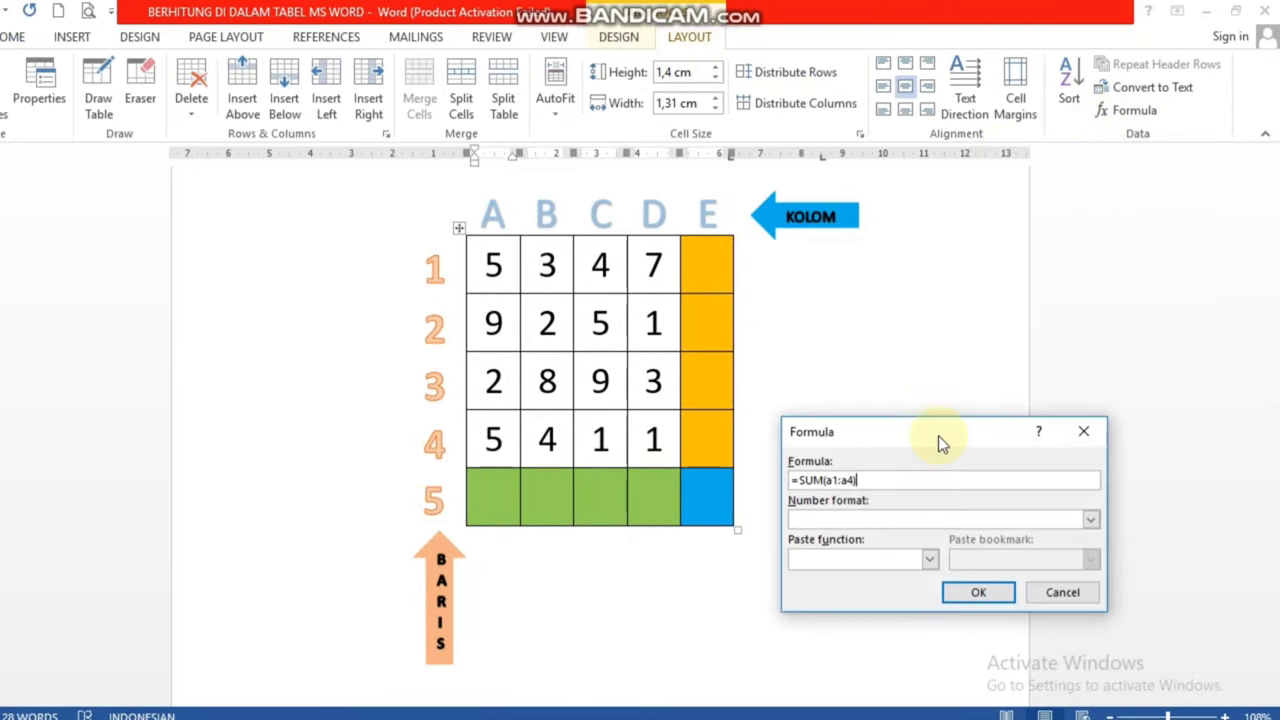
click(854, 480)
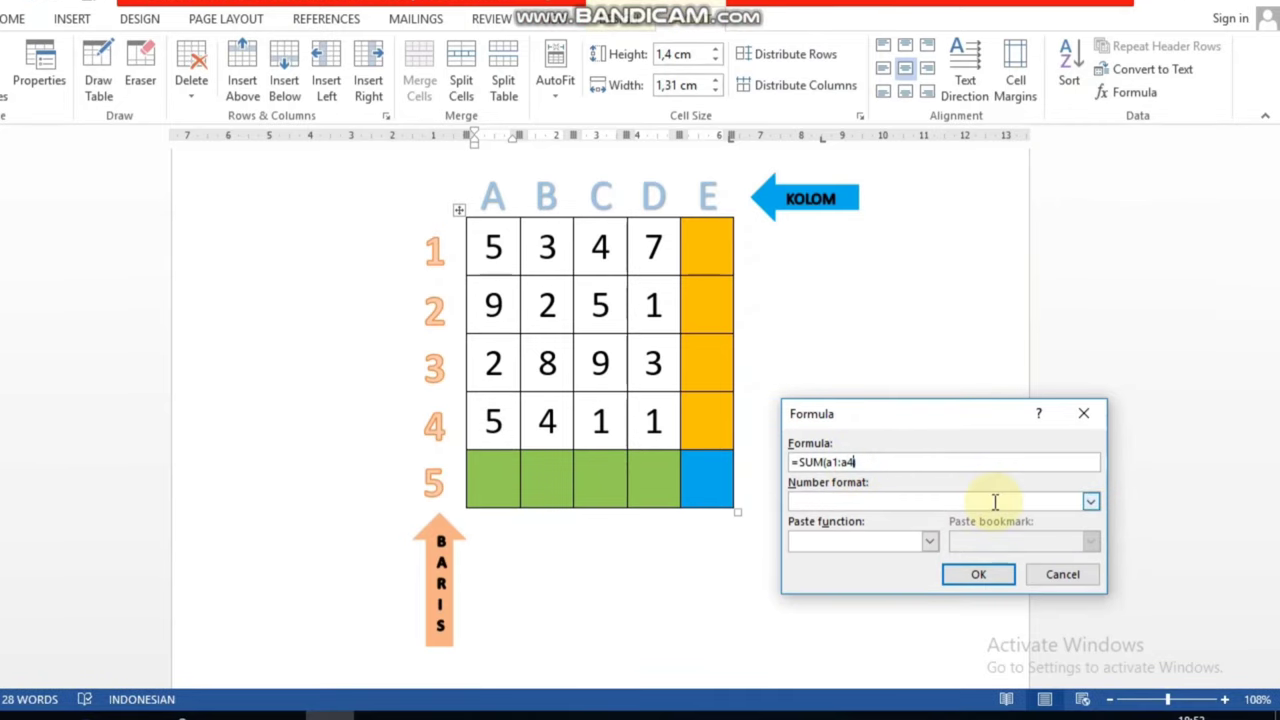
key(BackSpace)
key(BackSpace)
key(BackSpace)
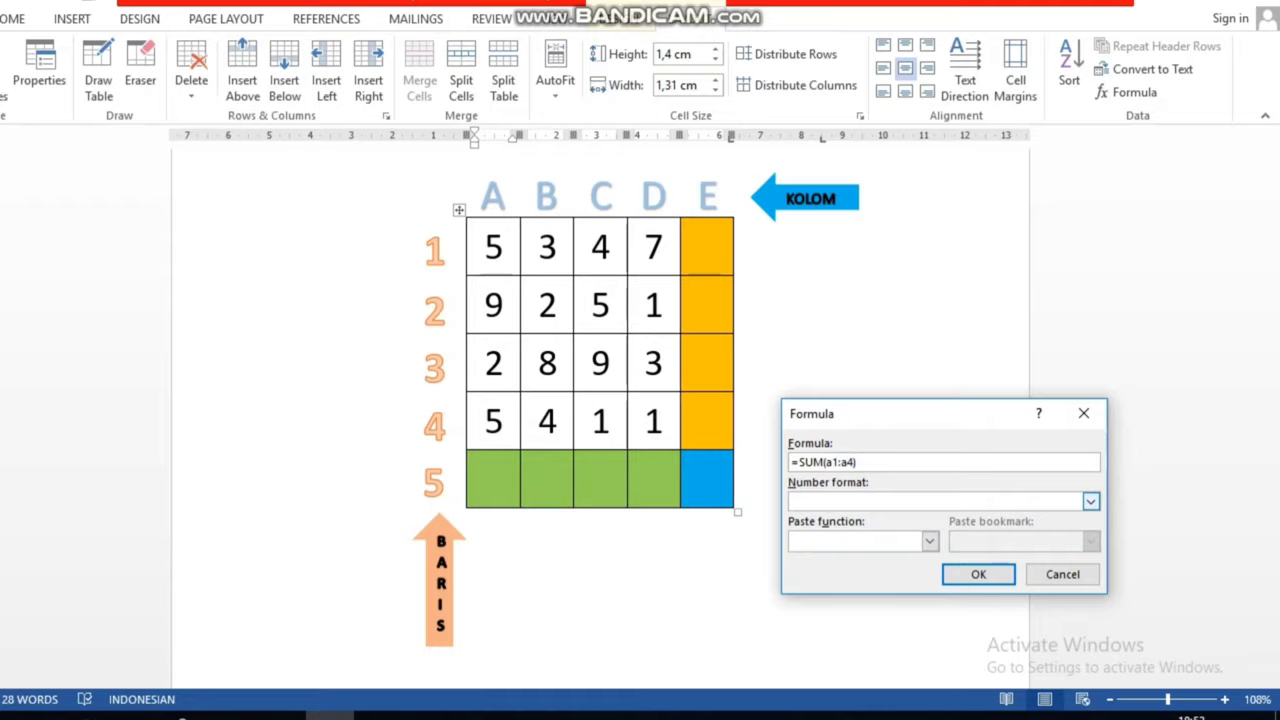
click(996, 553)
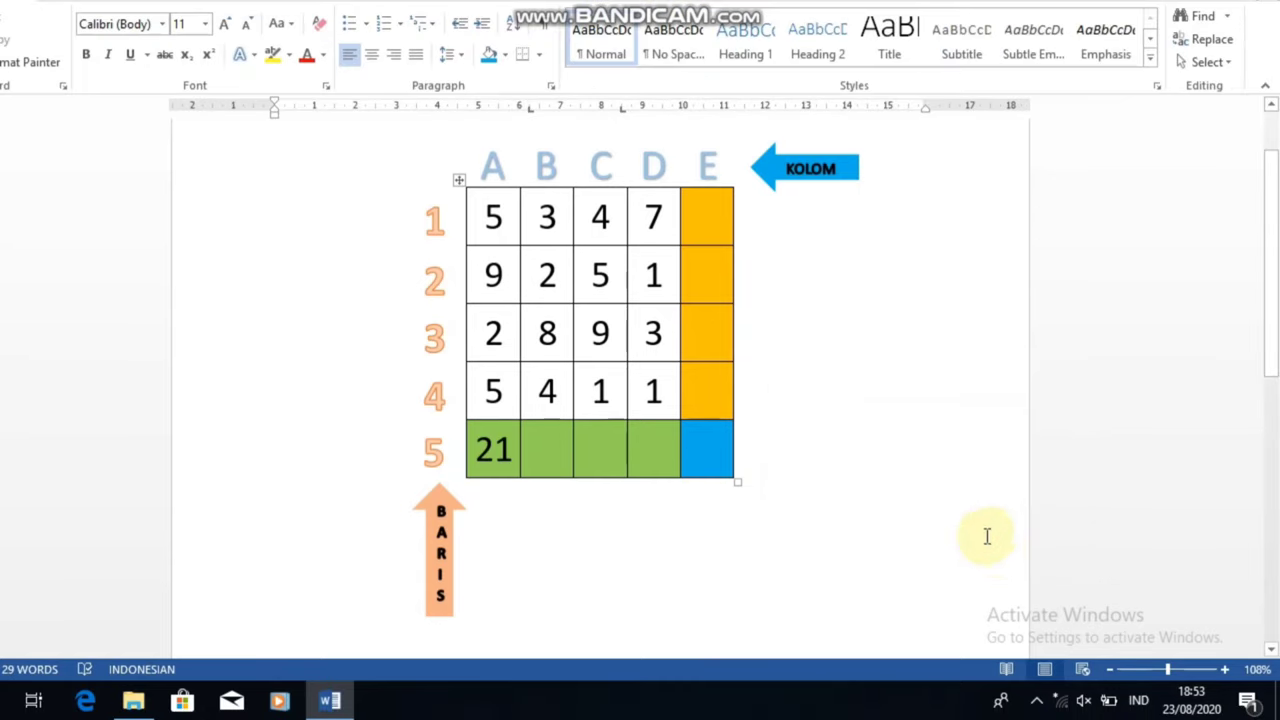
- Launch Calculator in compact always-on-top mode and place it beside the number table
click(76, 705)
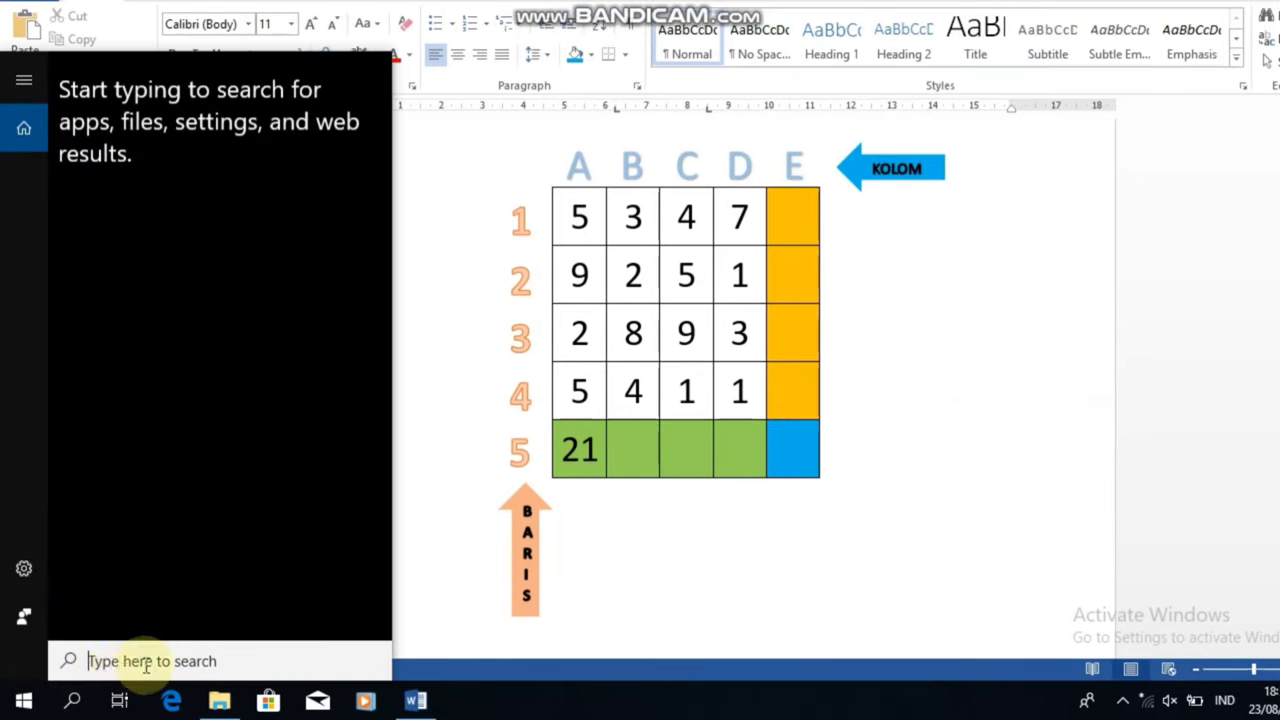
text(d)
text(al)
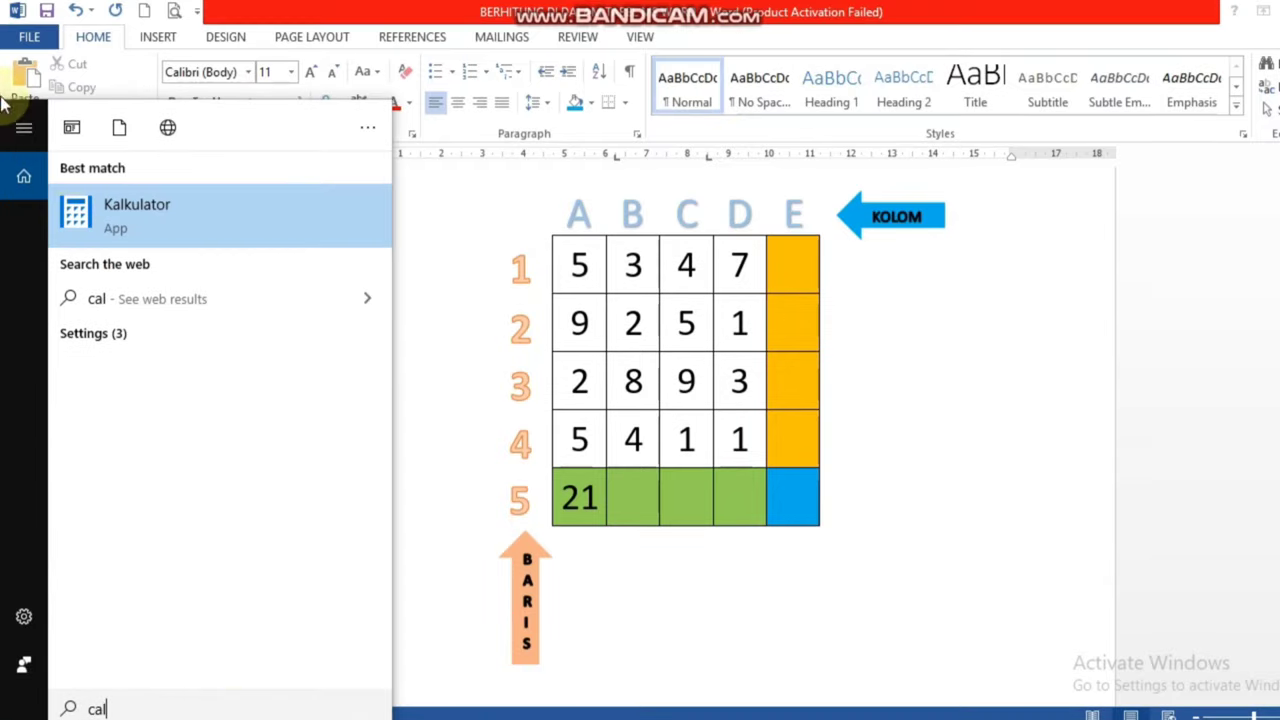
click(145, 229)
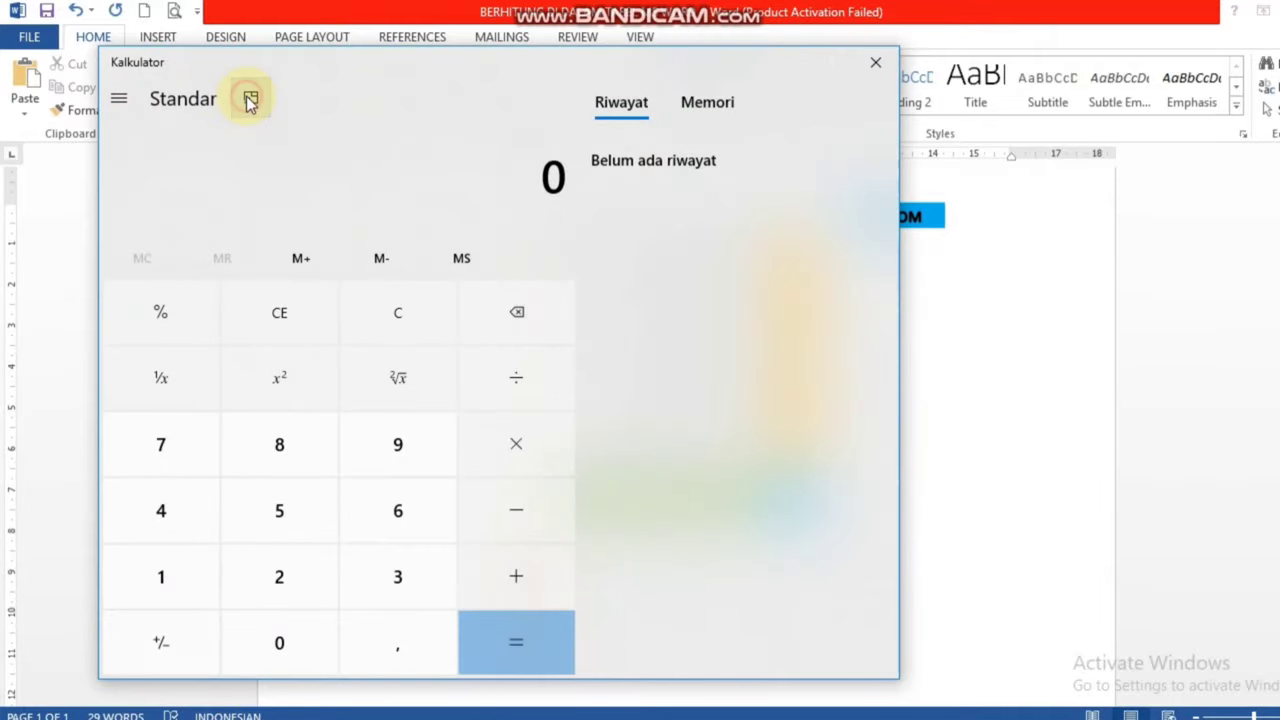
click(250, 98)
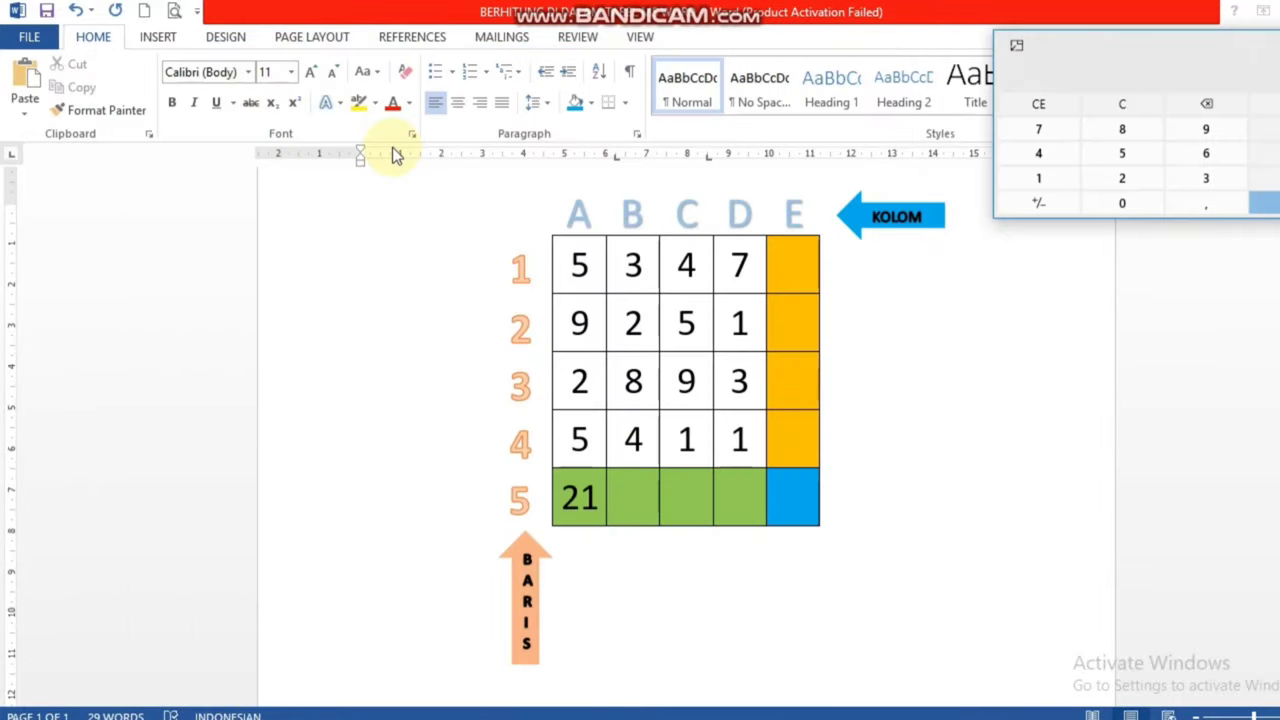
drag(1082, 48, 1070, 68)
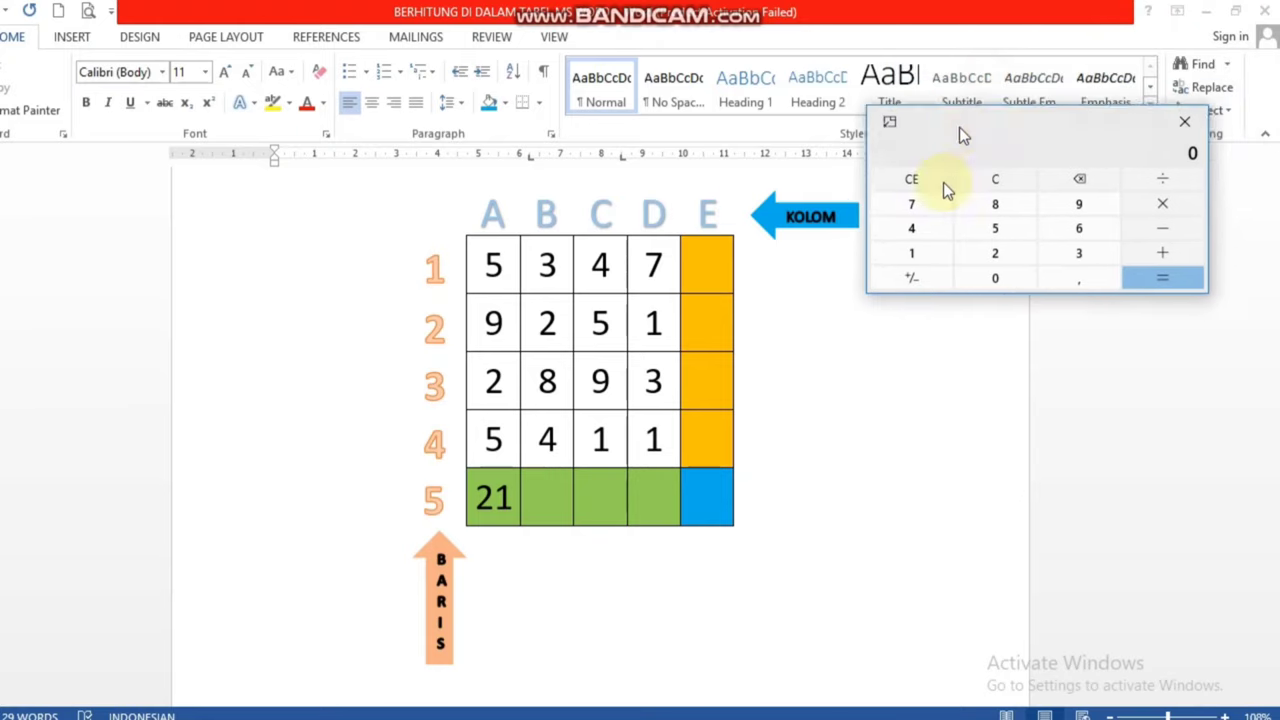
mouse_move(991, 66)
mouse_down()
mouse_move(934, 296)
mouse_move(853, 305)
mouse_up()
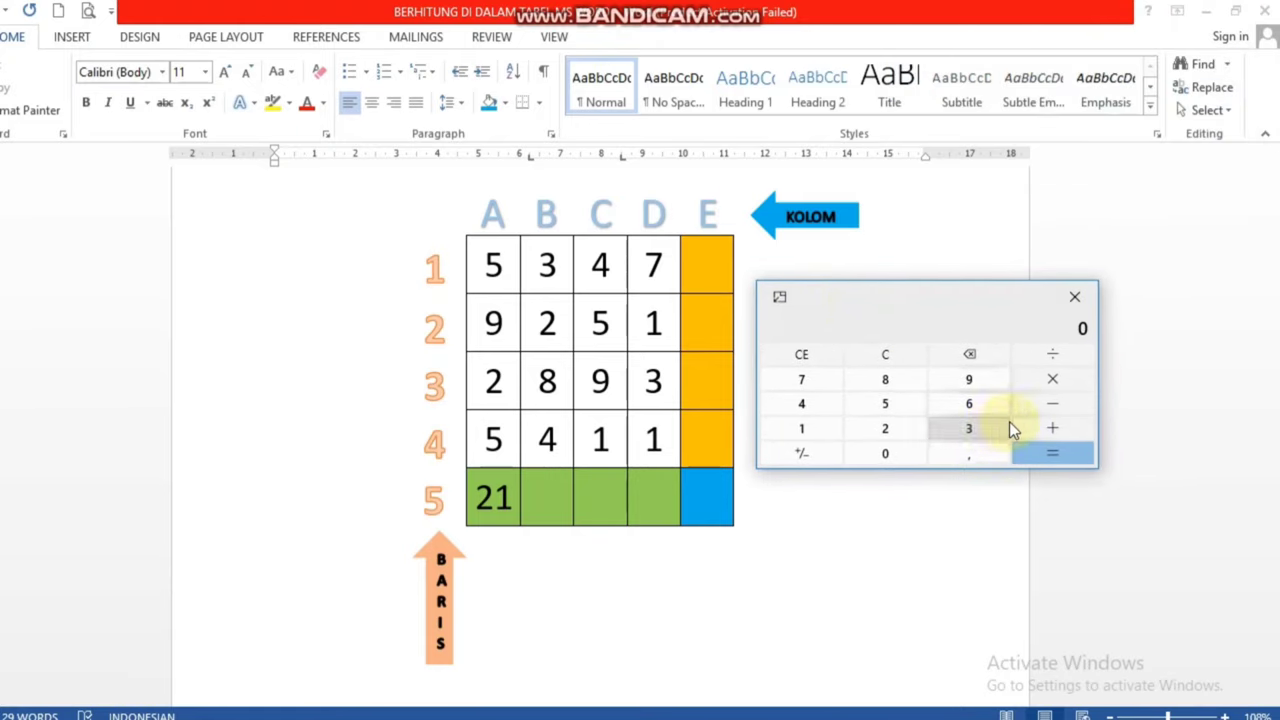
- Compute 5 + 9 + 2 + 5 in Calculator to get 21
click(879, 410)
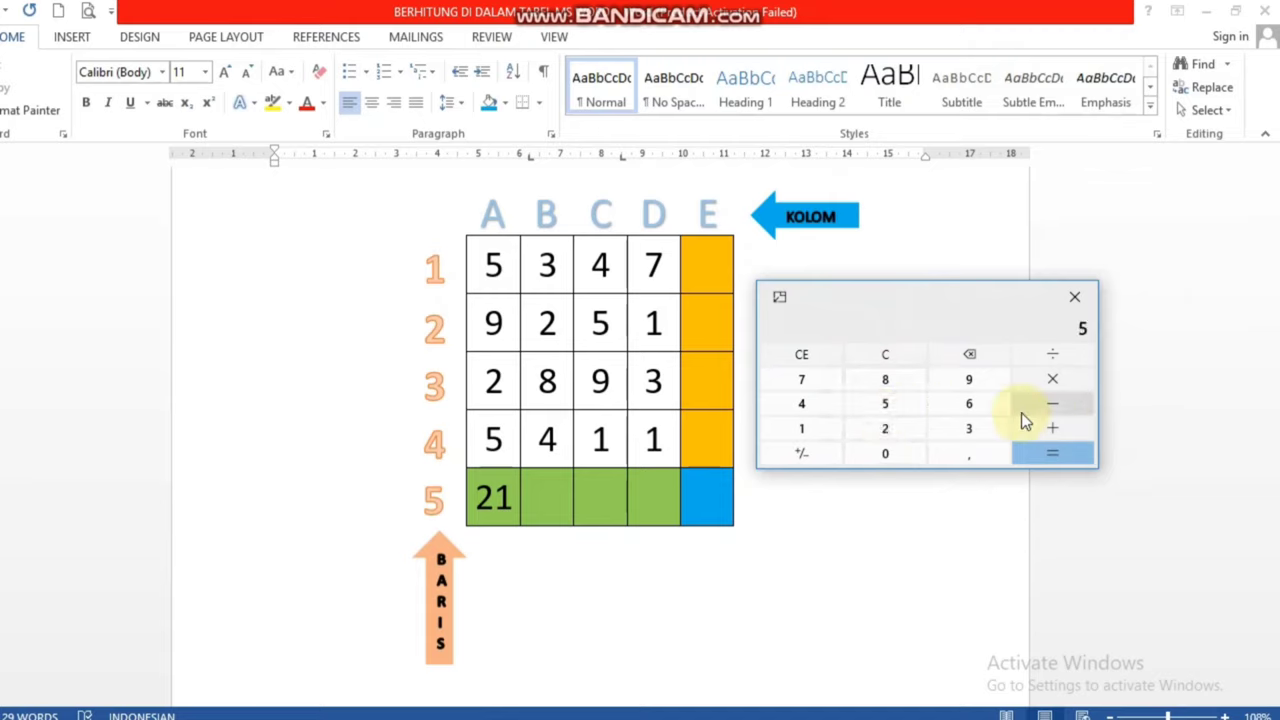
click(1045, 430)
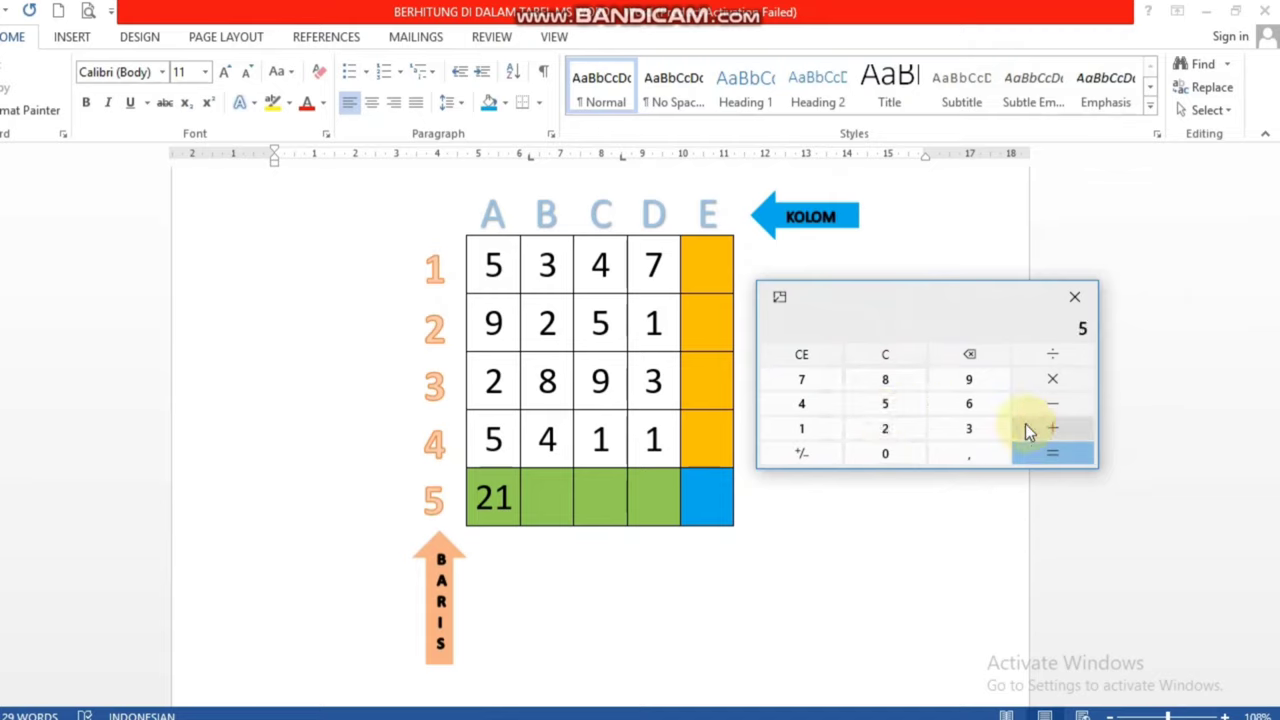
click(968, 378)
click(1040, 432)
click(886, 430)
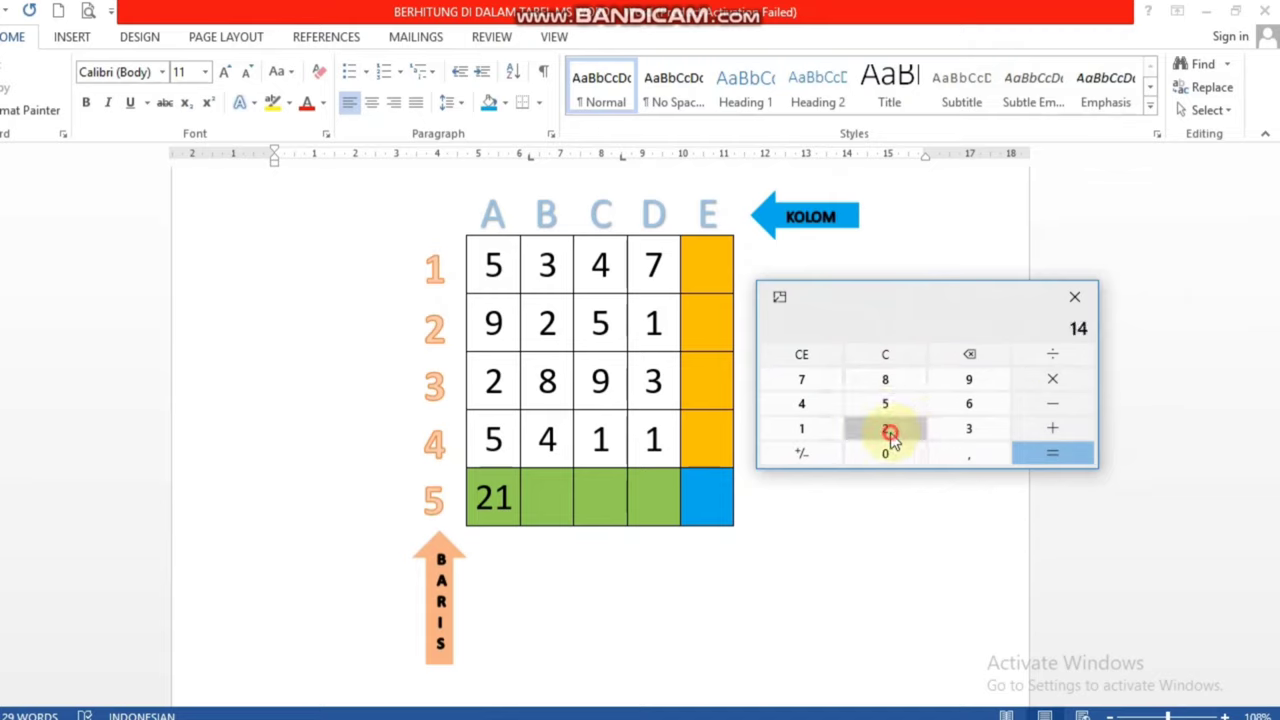
click(1054, 432)
click(909, 406)
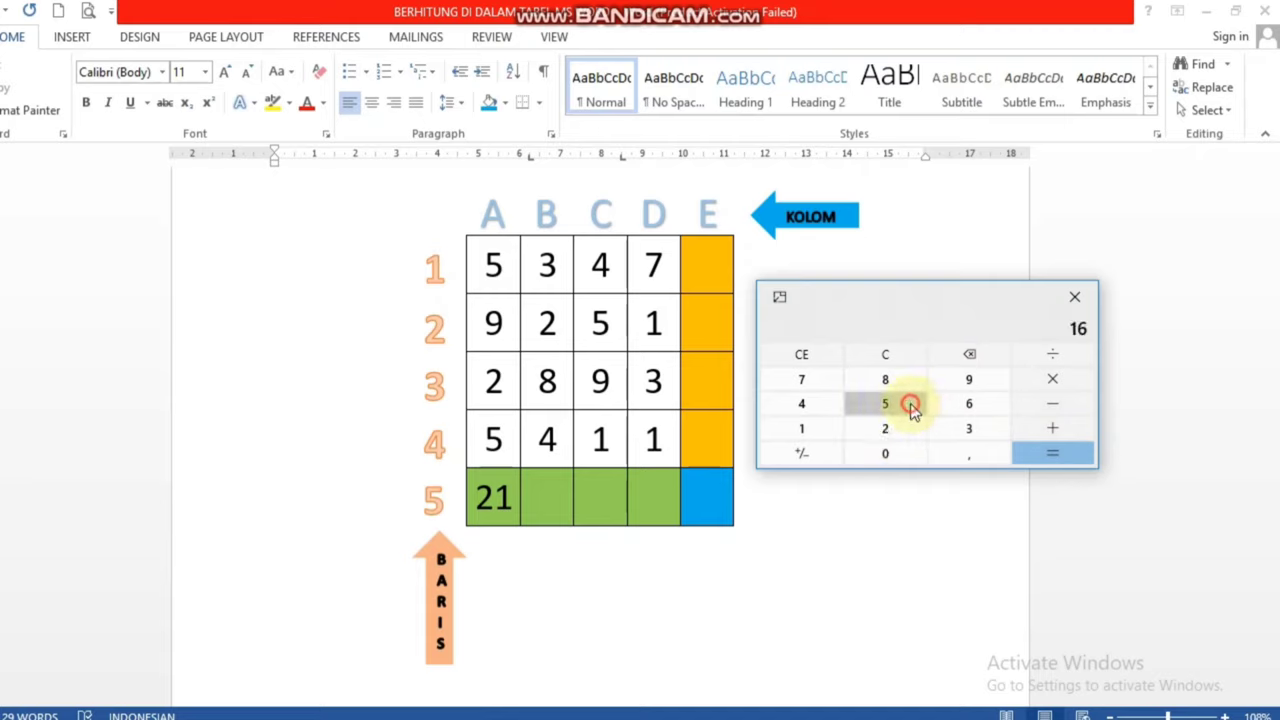
click(1080, 460)
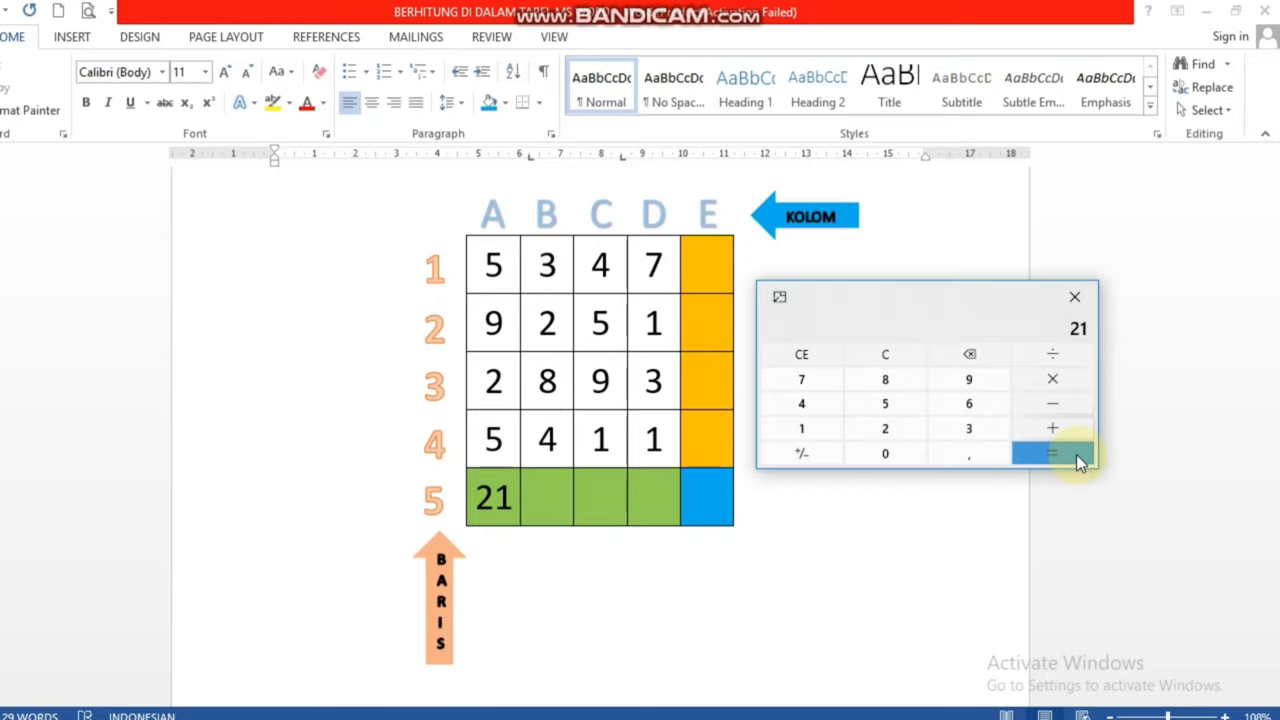
- Start a formula for cell B5 and move Calculator to the left of the table
click(543, 500)
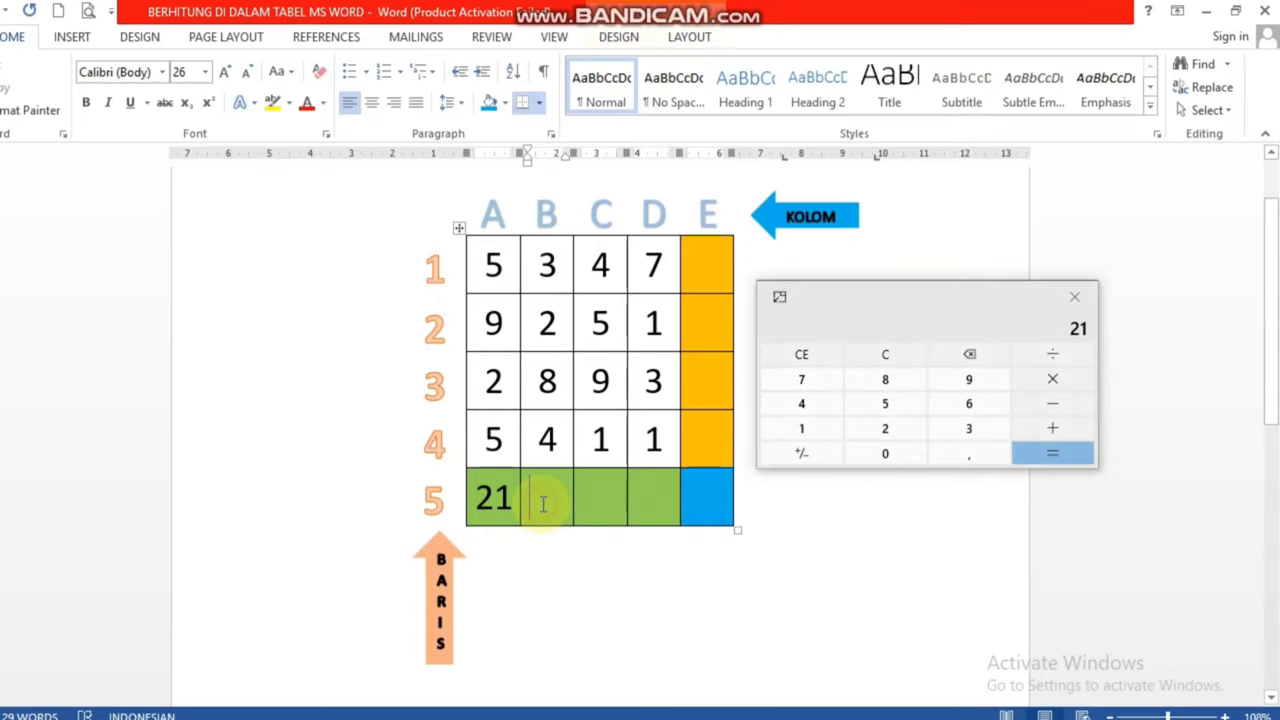
click(697, 33)
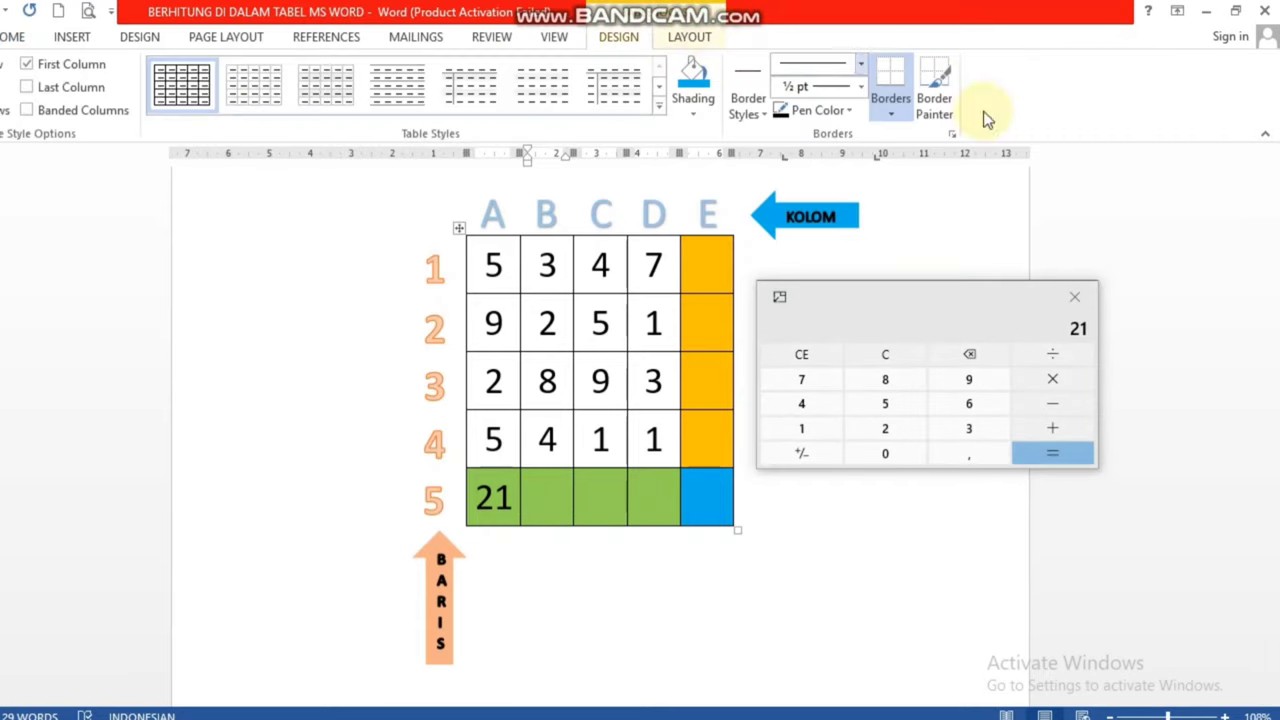
click(715, 45)
click(1120, 111)
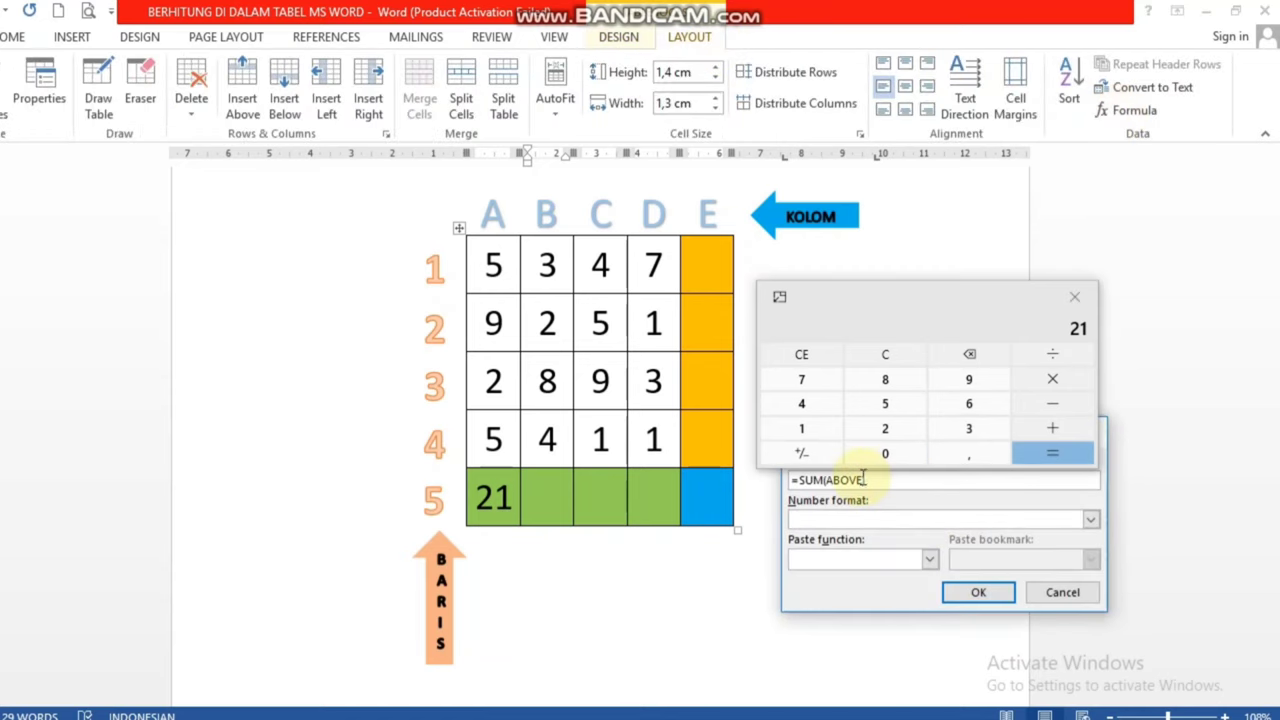
click(1041, 541)
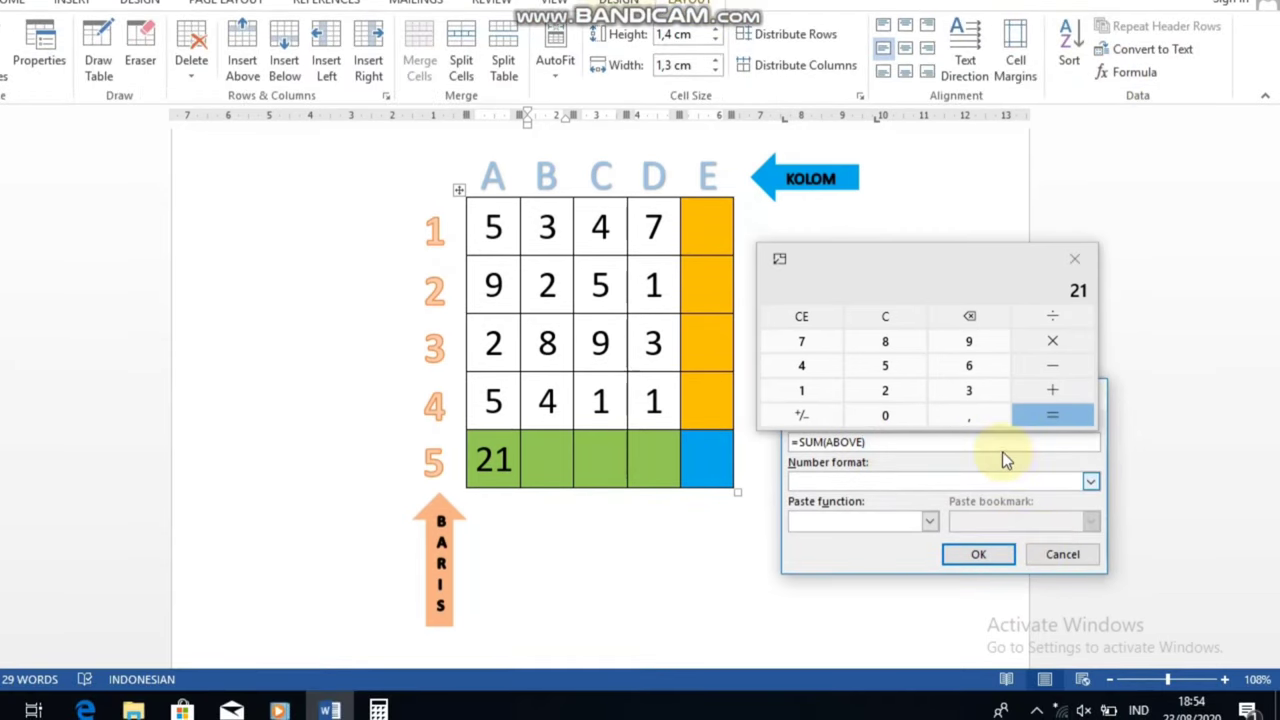
click(1105, 412)
mouse_move(967, 261)
mouse_down()
mouse_move(555, 208)
mouse_move(320, 245)
mouse_up()
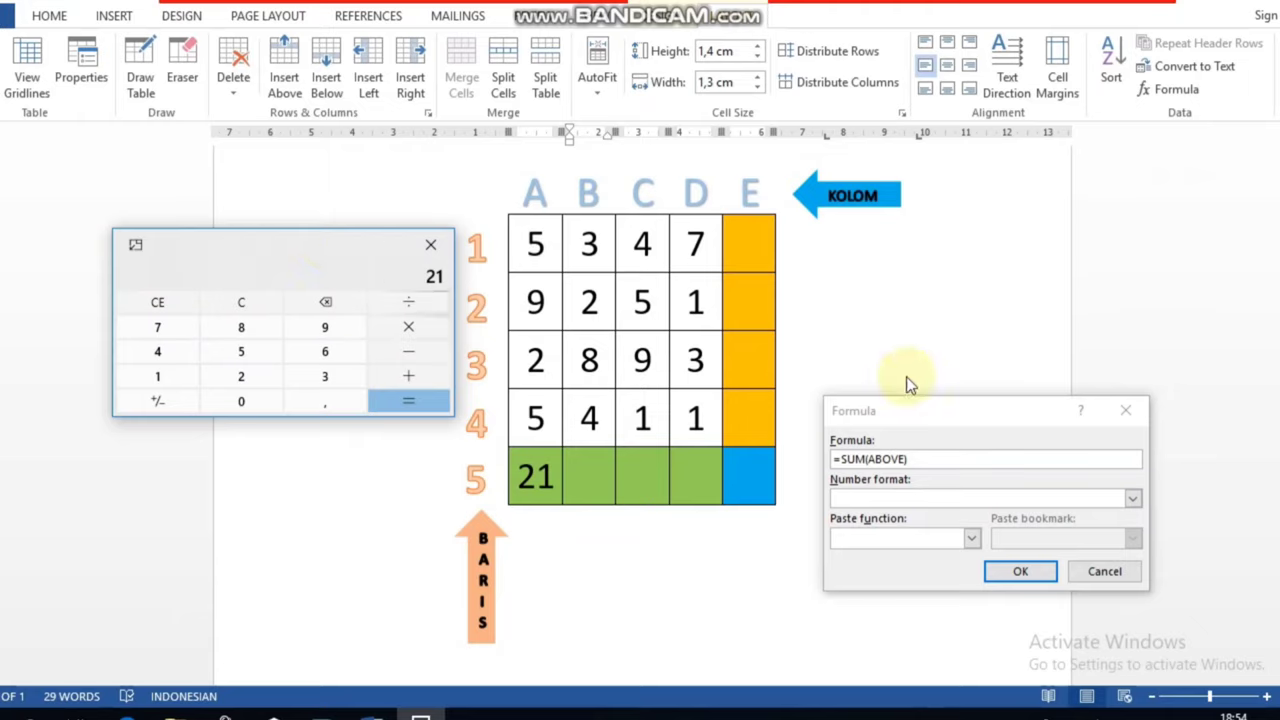
- Change the formula to =SUM(b1:b4) and apply it so B5 shows 17
click(910, 390)
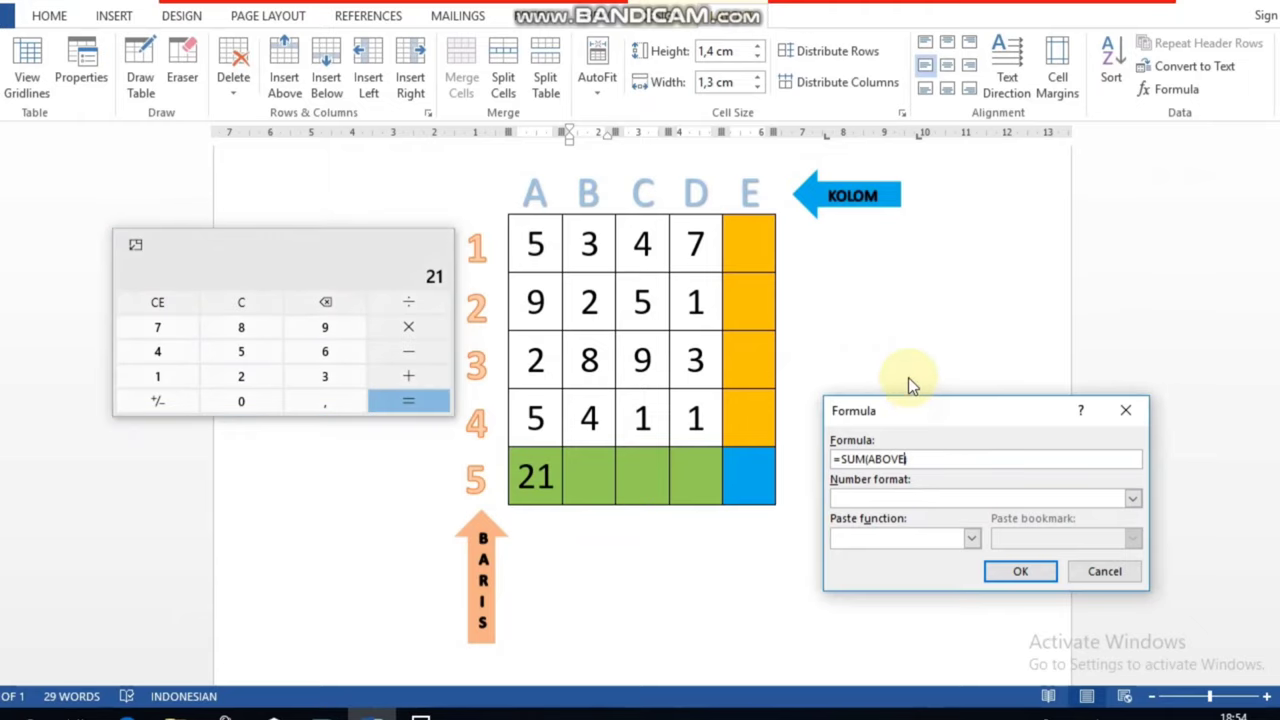
click(953, 420)
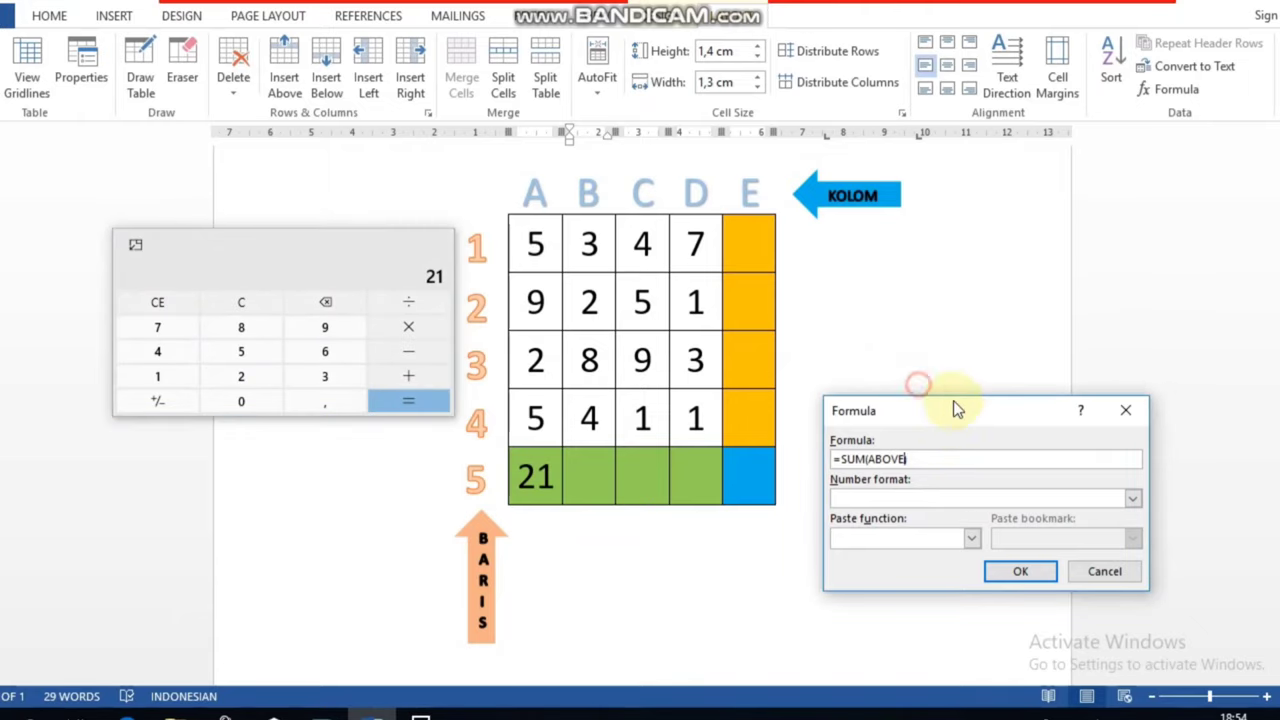
click(960, 410)
text())
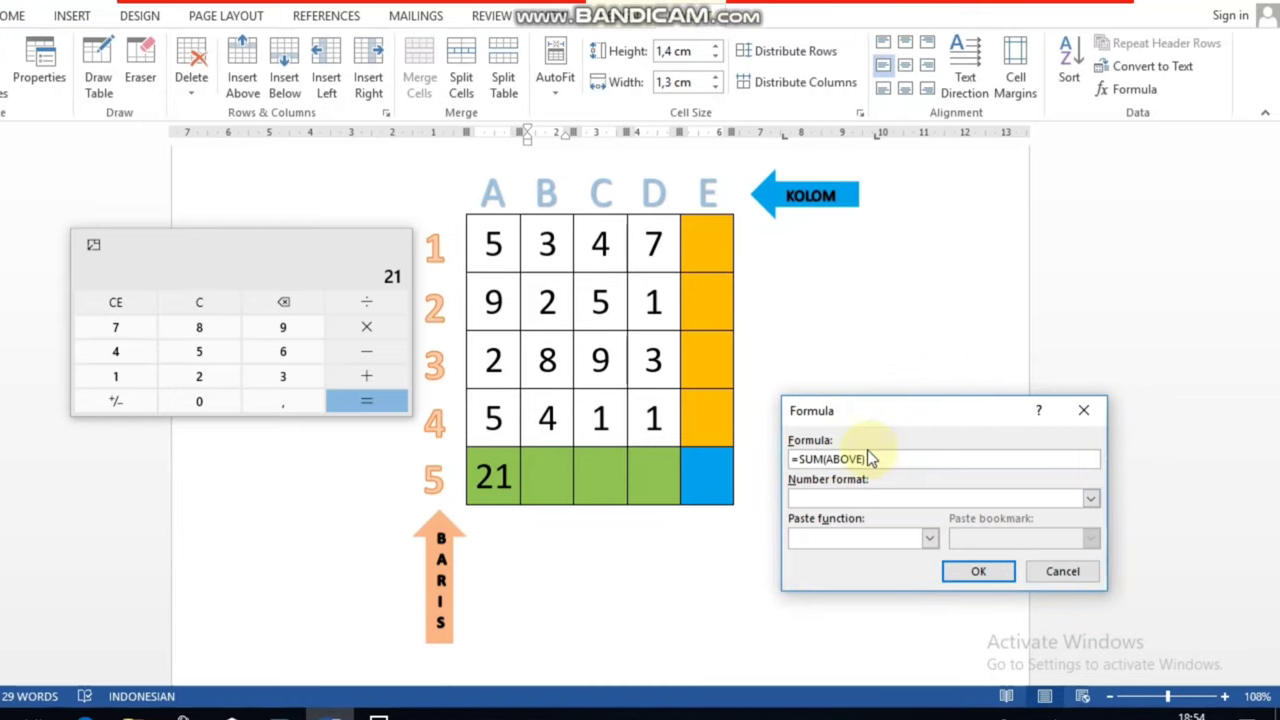
click(864, 459)
right_click(974, 412)
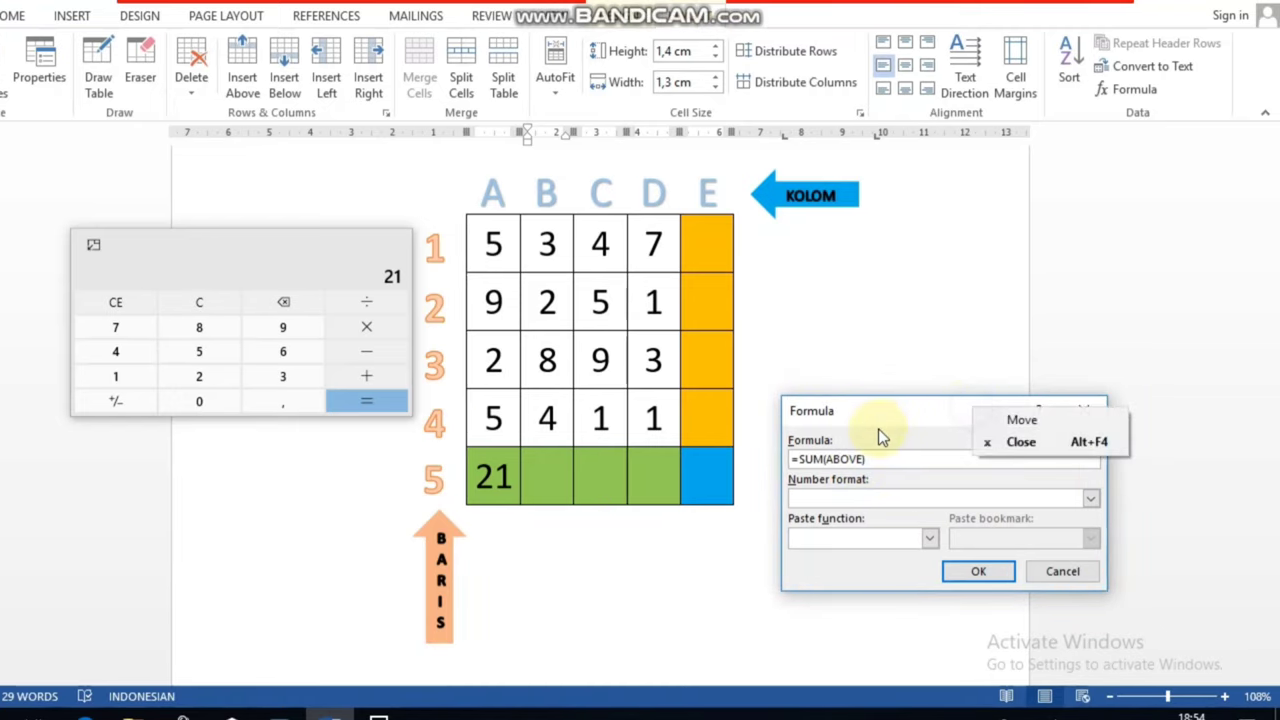
click(940, 412)
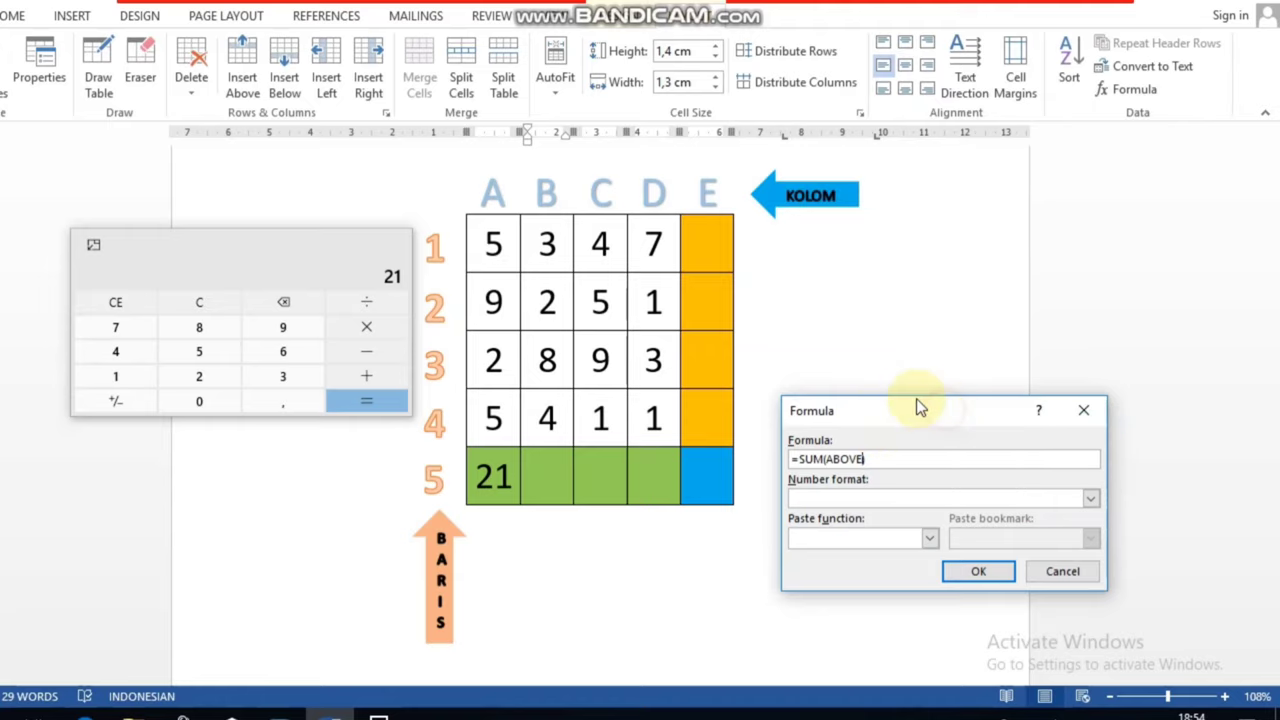
click(862, 460)
text(=SUM(b1:b4)
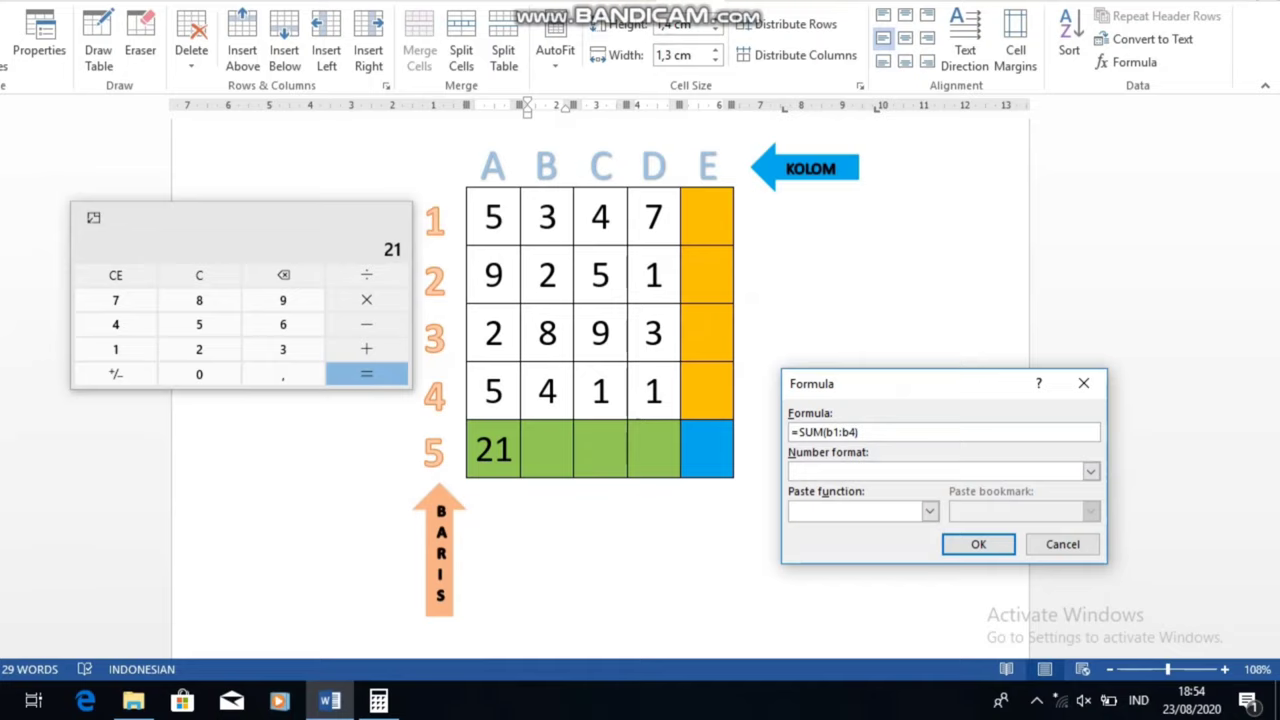
click(993, 550)
click(997, 548)
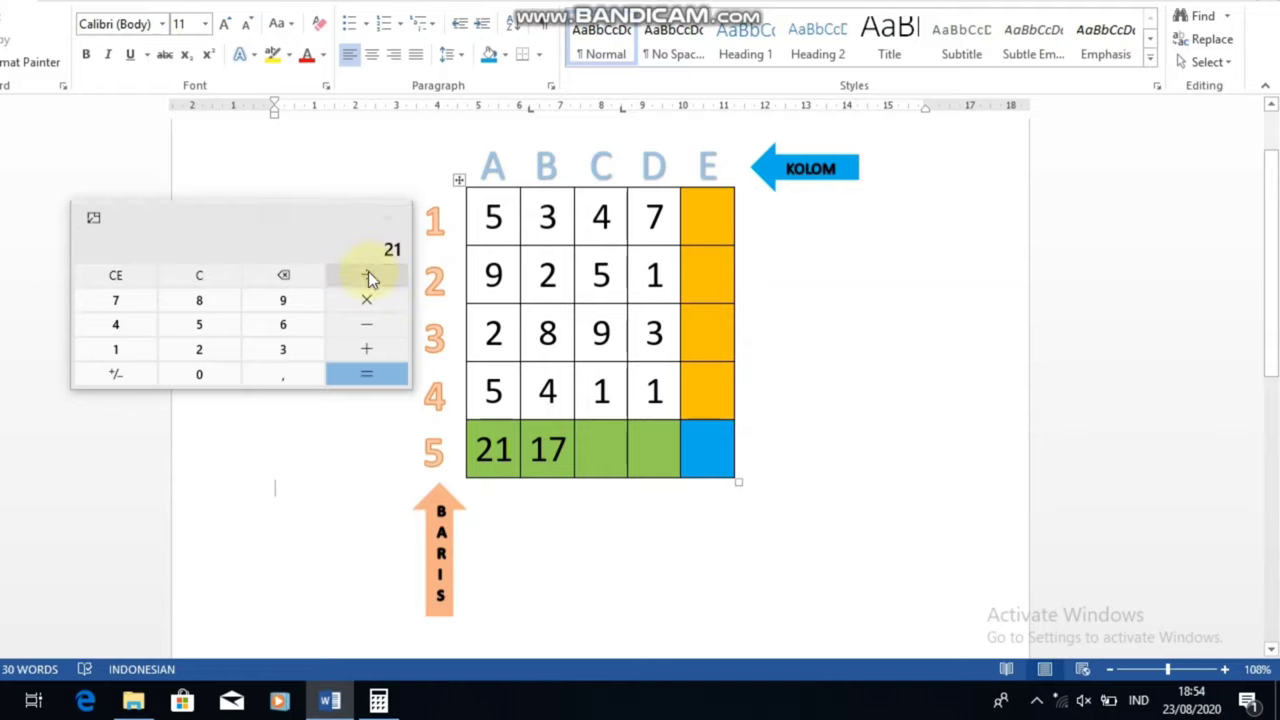
- Clear Calculator and add 3 + 2 + 8 + 4 to get 17
click(226, 278)
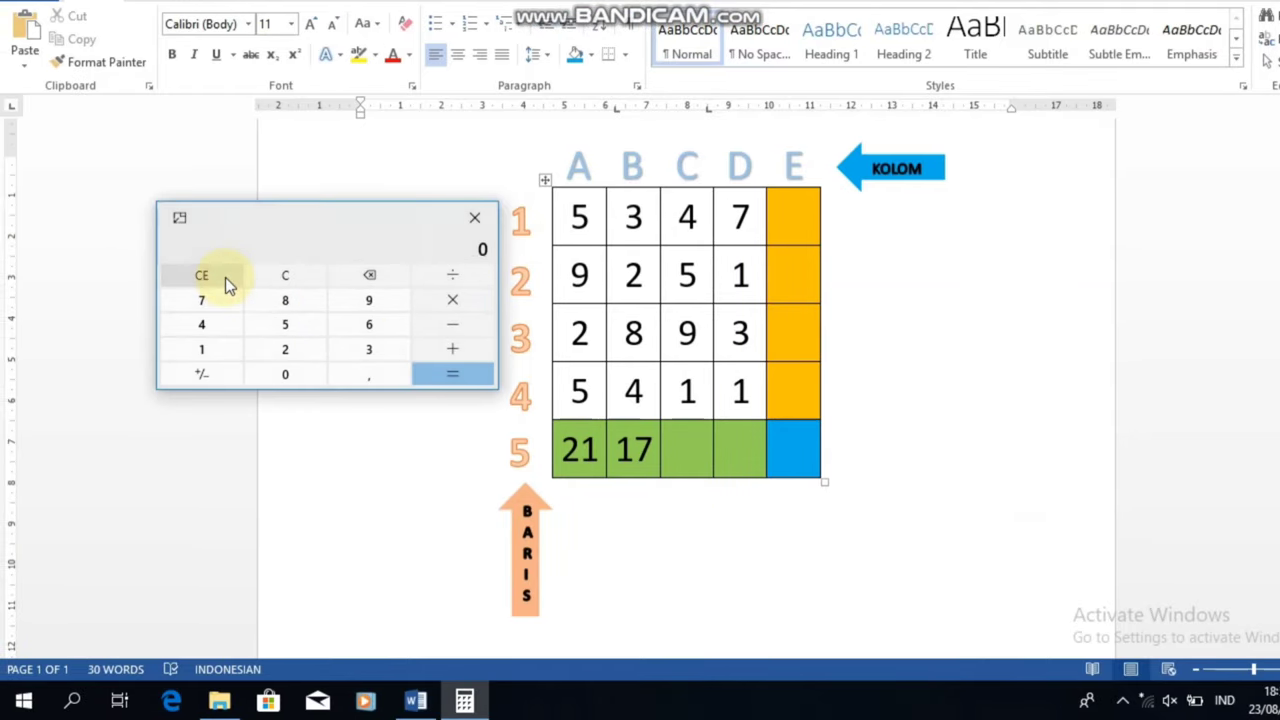
click(340, 352)
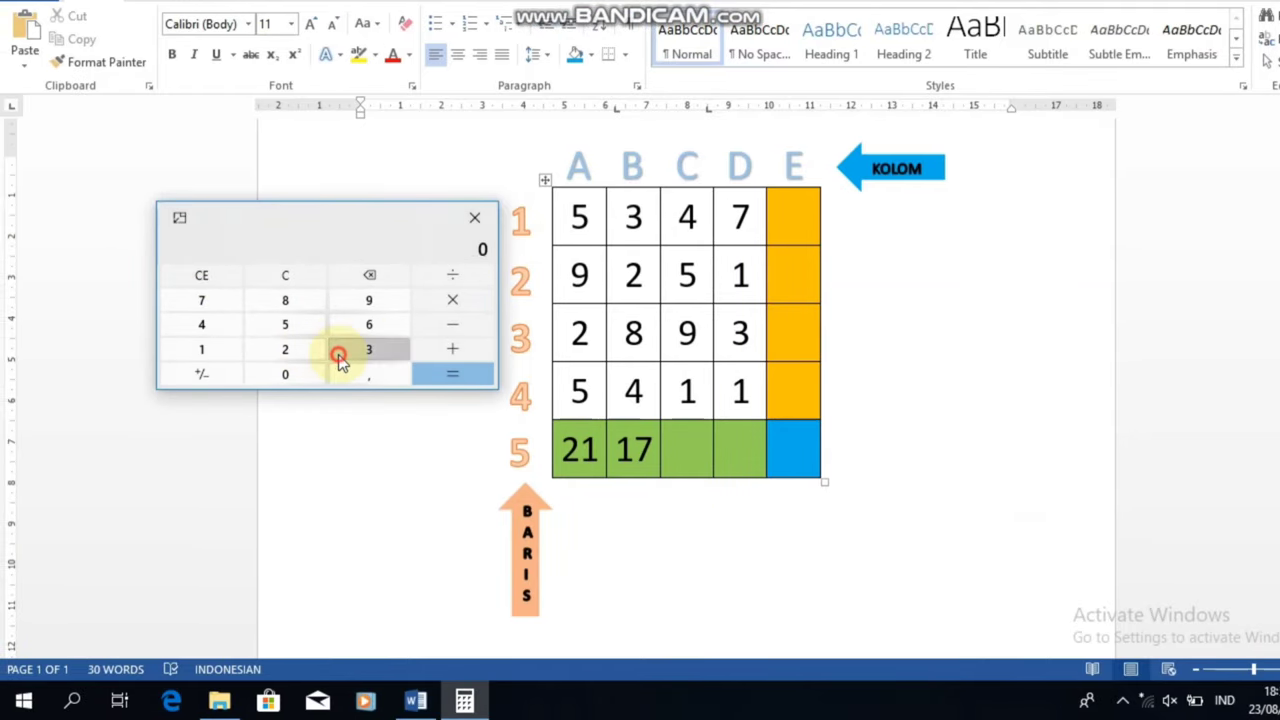
click(452, 350)
click(295, 352)
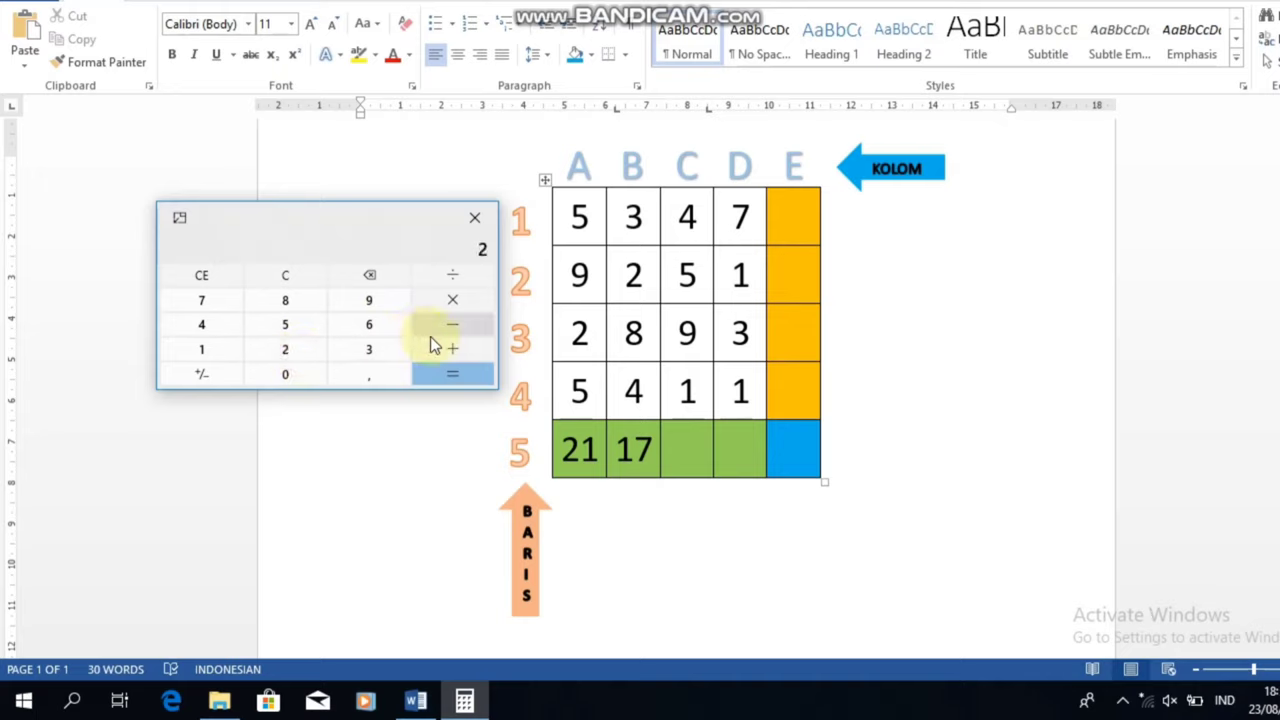
click(302, 302)
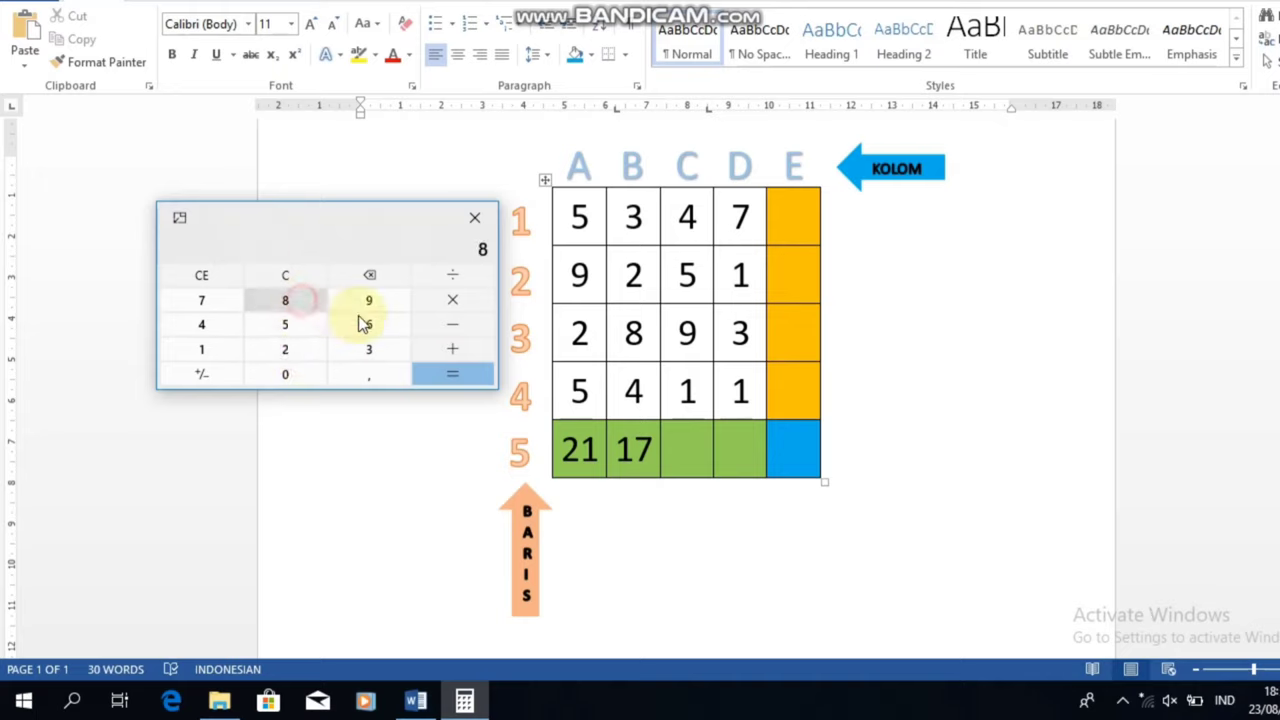
click(435, 348)
click(233, 330)
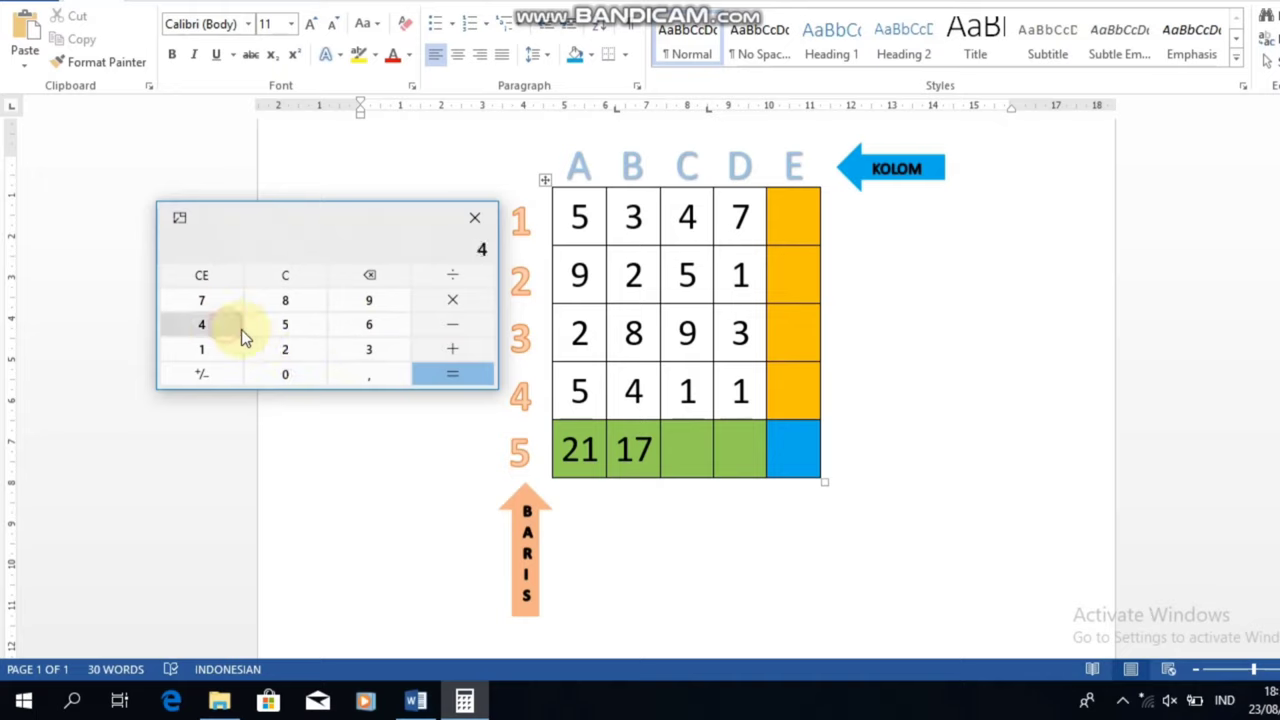
click(438, 377)
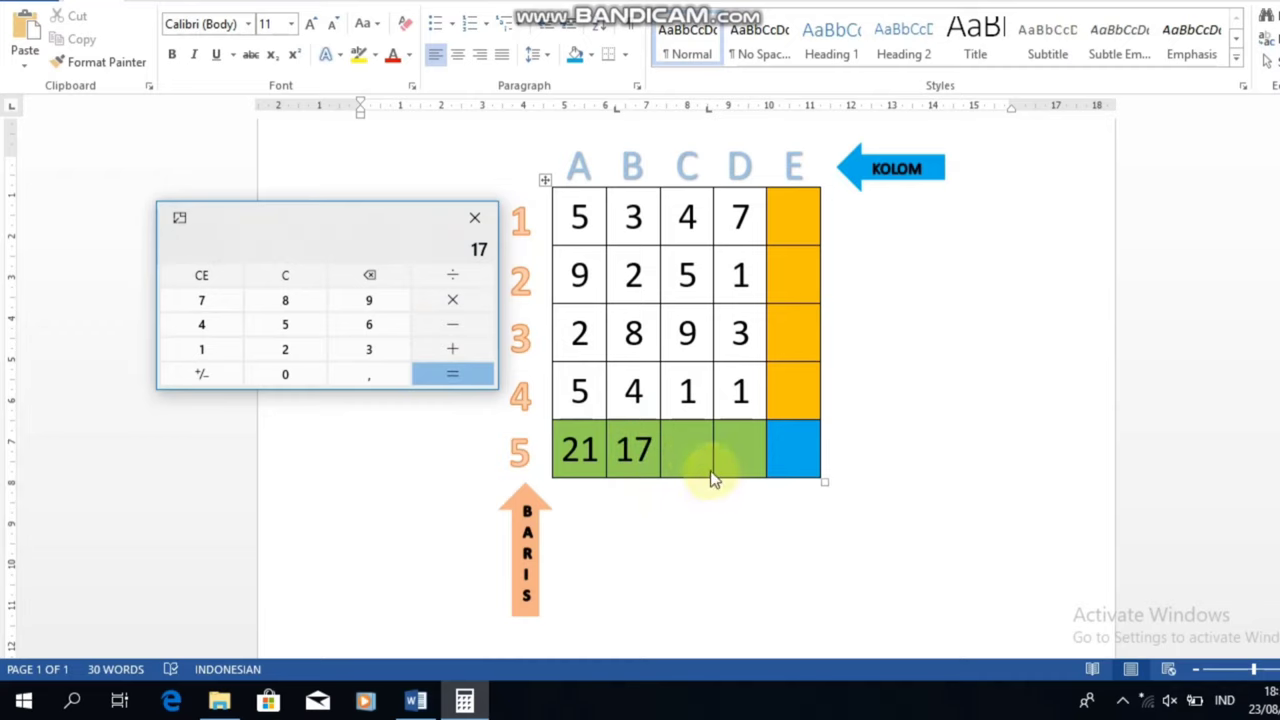
click(688, 452)
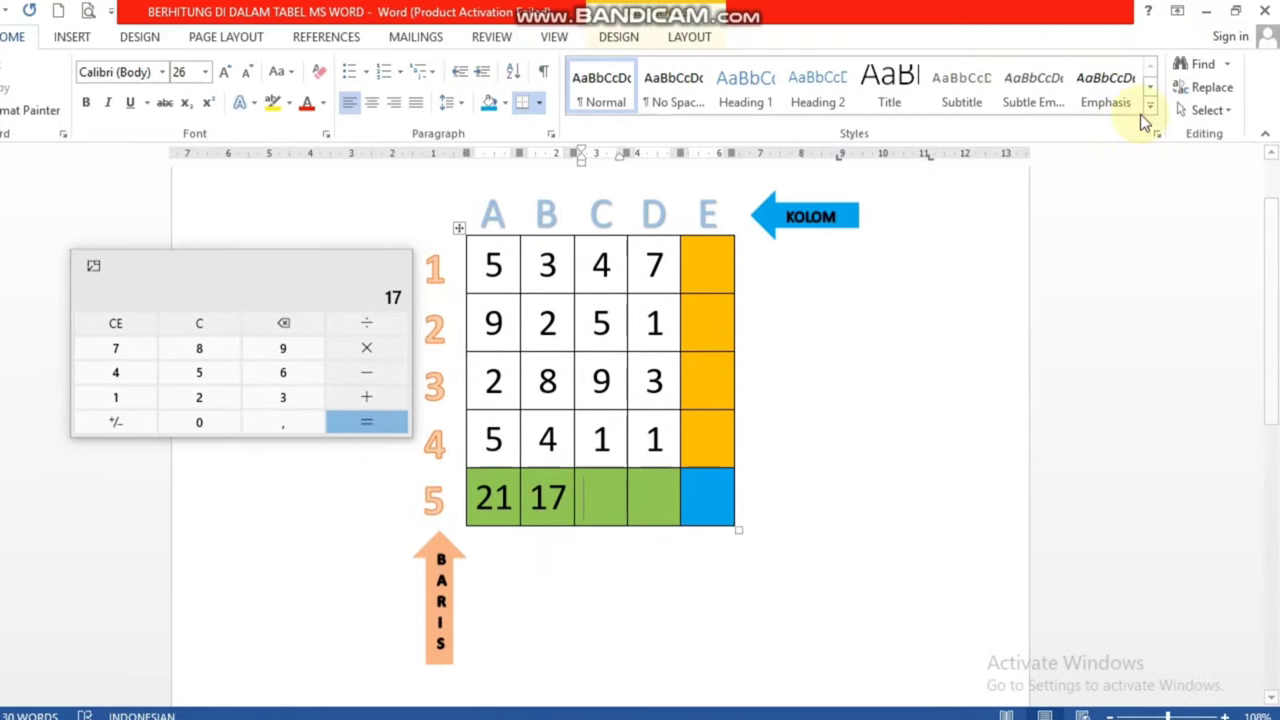
- Replace =SUM(ABOVE) with =SUM(c1:c4) in cell C5's formula so it shows 19
click(685, 38)
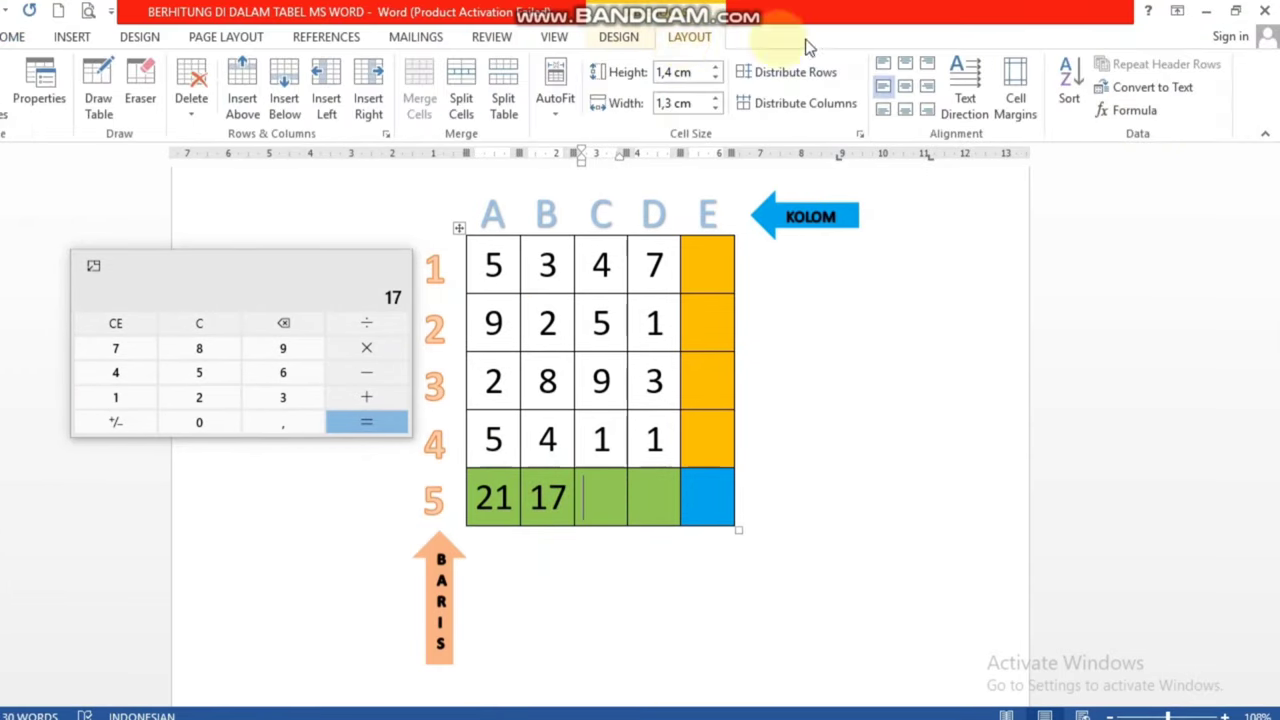
click(1128, 112)
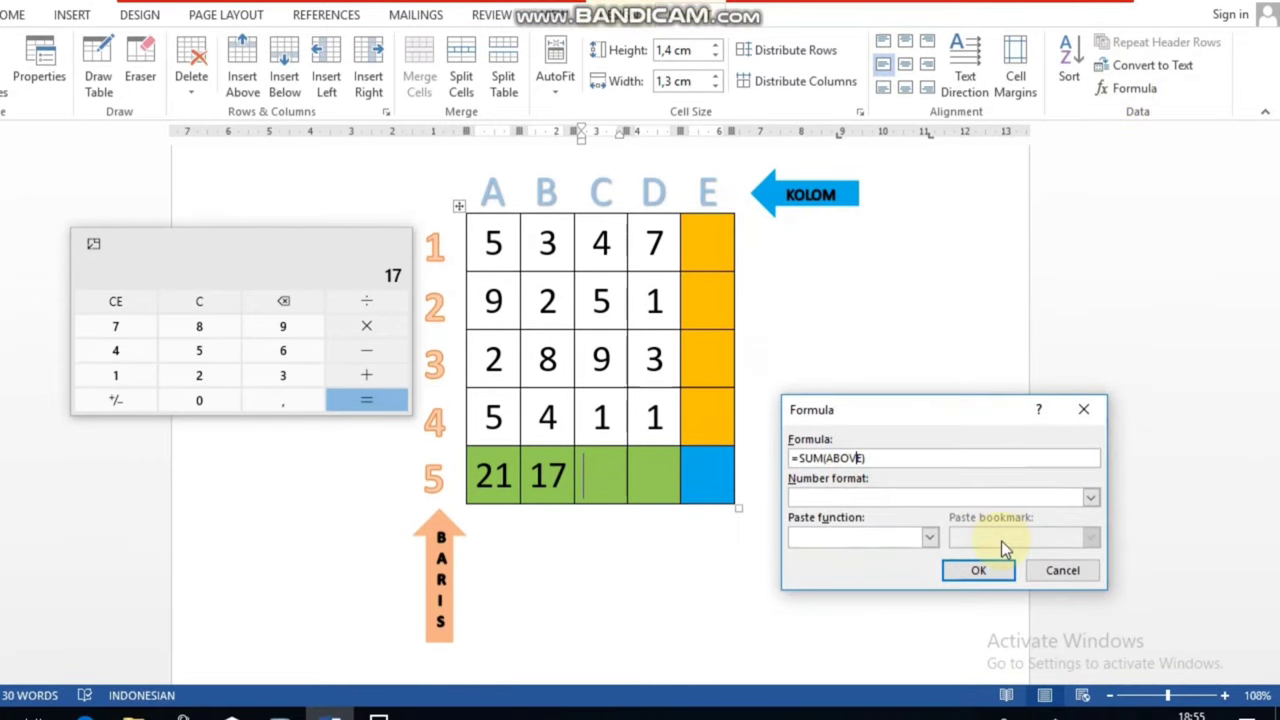
key(BackSpace)
key(BackSpace)
key(BackSpace)
key(BackSpace)
key(Delete)
text(c1:c4)
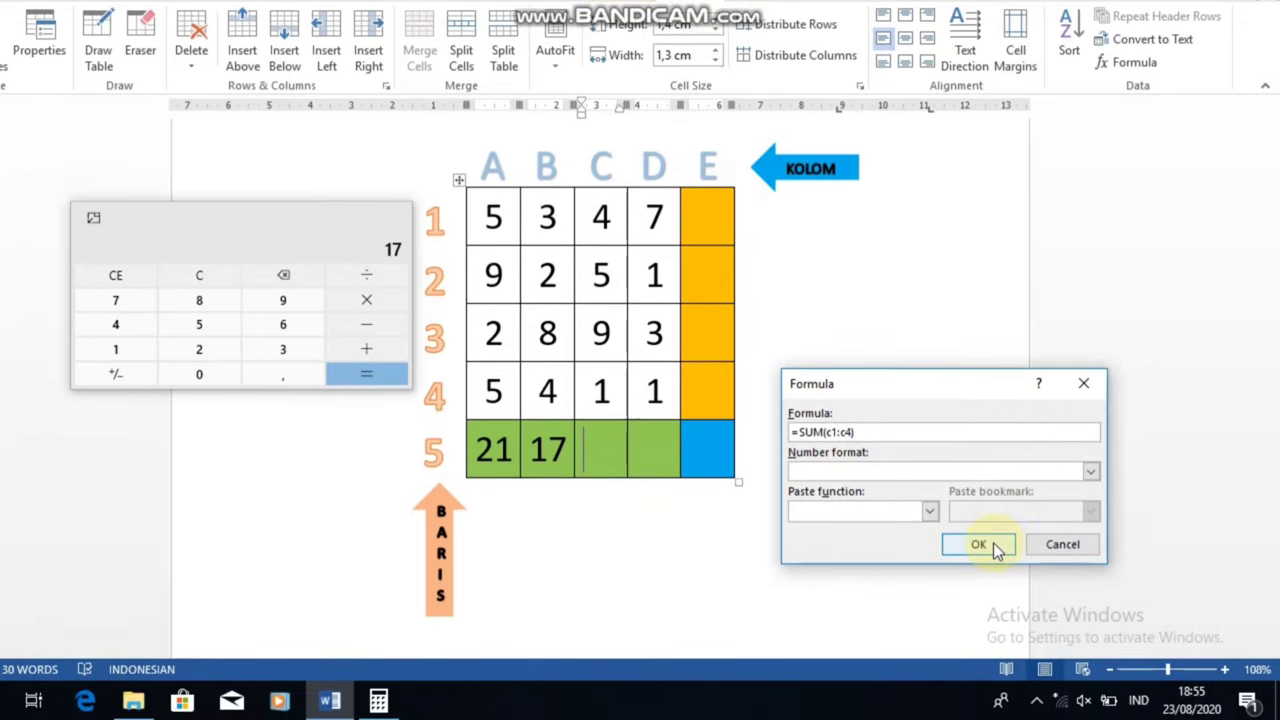
click(993, 543)
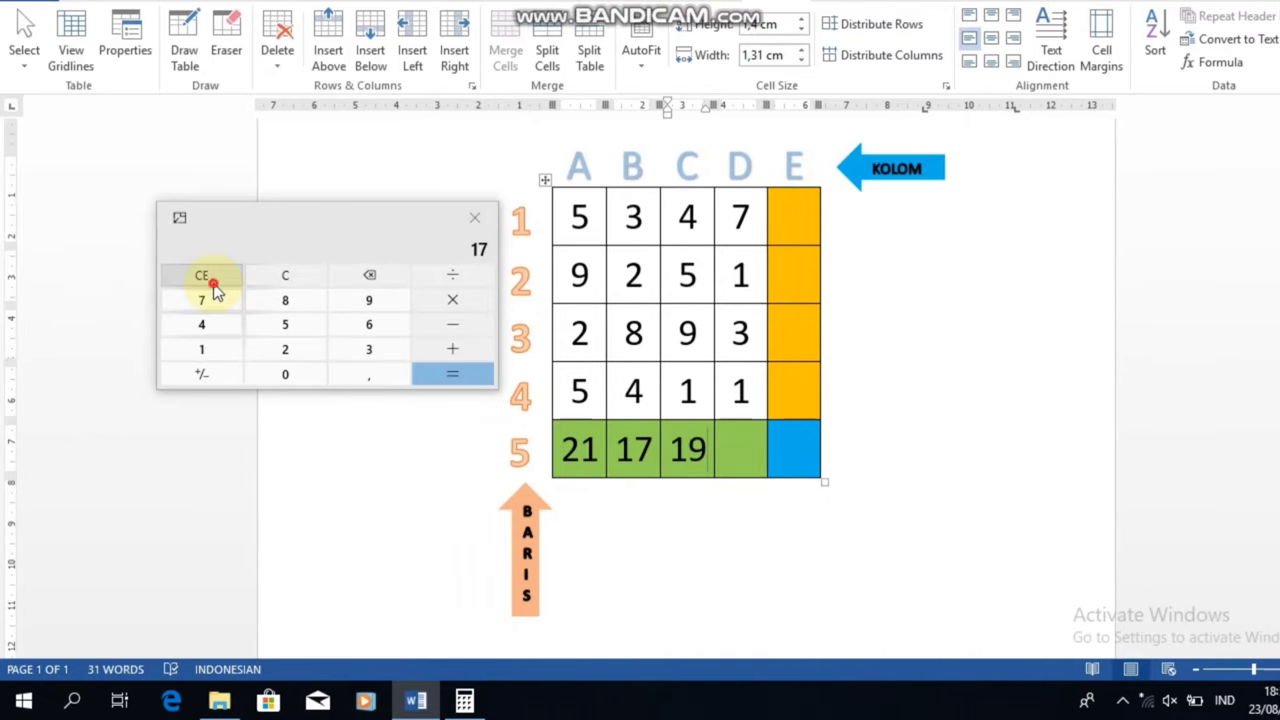
- Add 4 + 5 + 9 + 1 in Calculator to get 19, then place the caret in cell D5
click(213, 287)
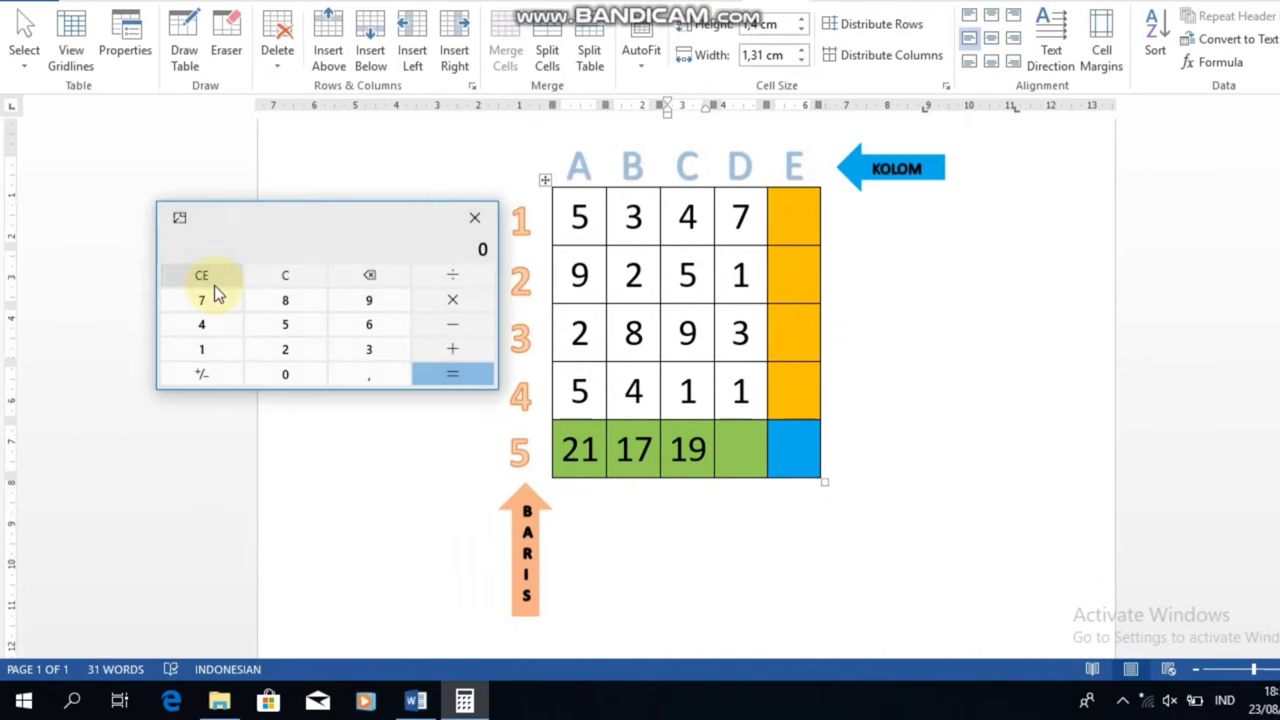
click(222, 327)
click(447, 357)
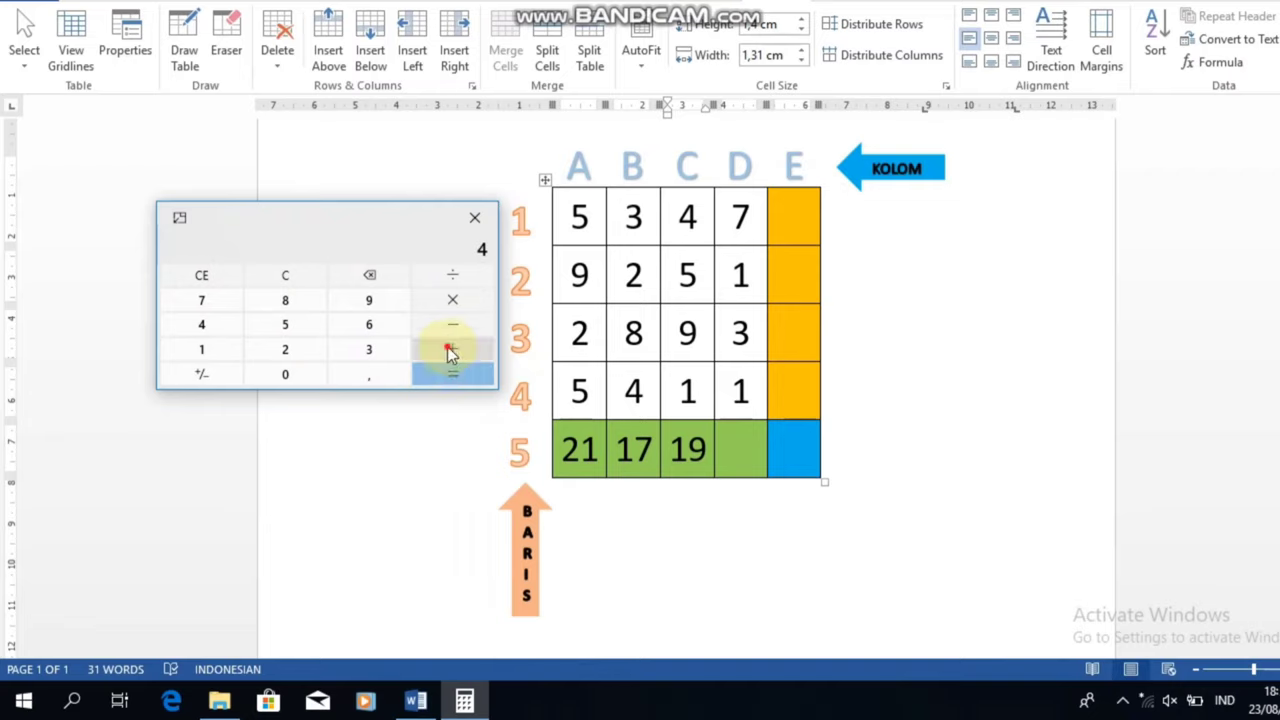
click(296, 326)
click(480, 360)
click(369, 300)
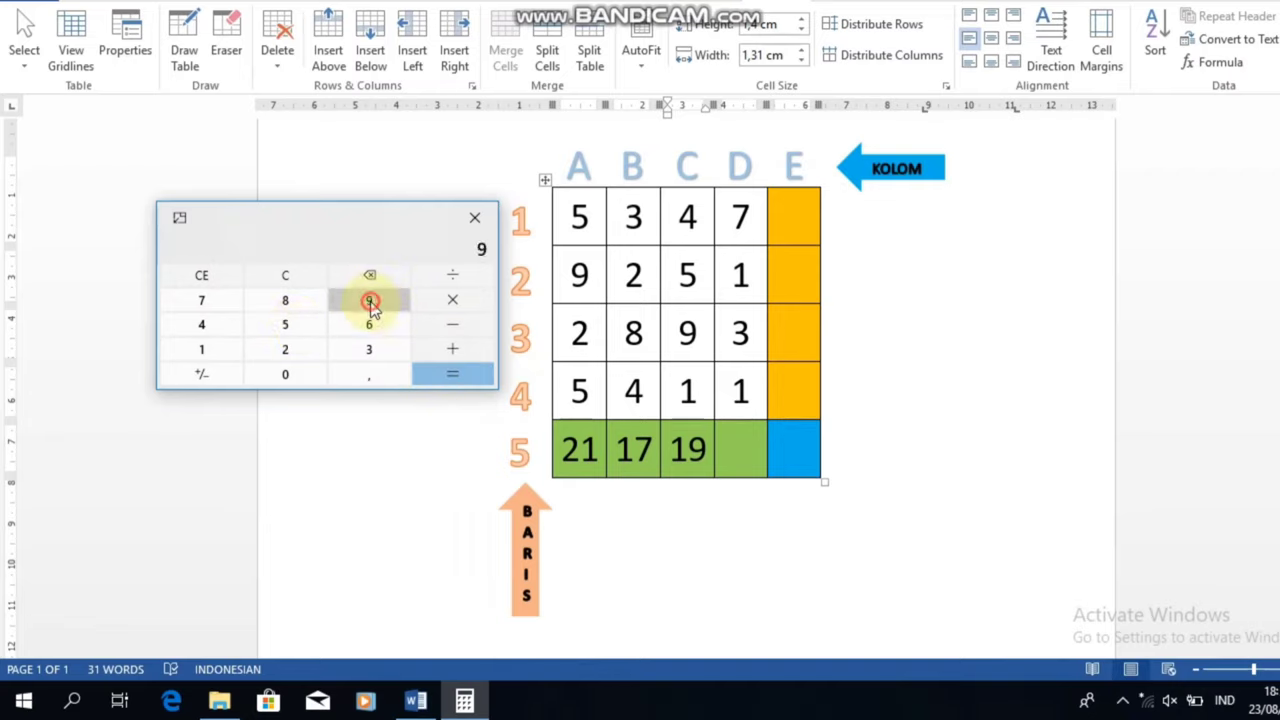
click(463, 358)
click(231, 353)
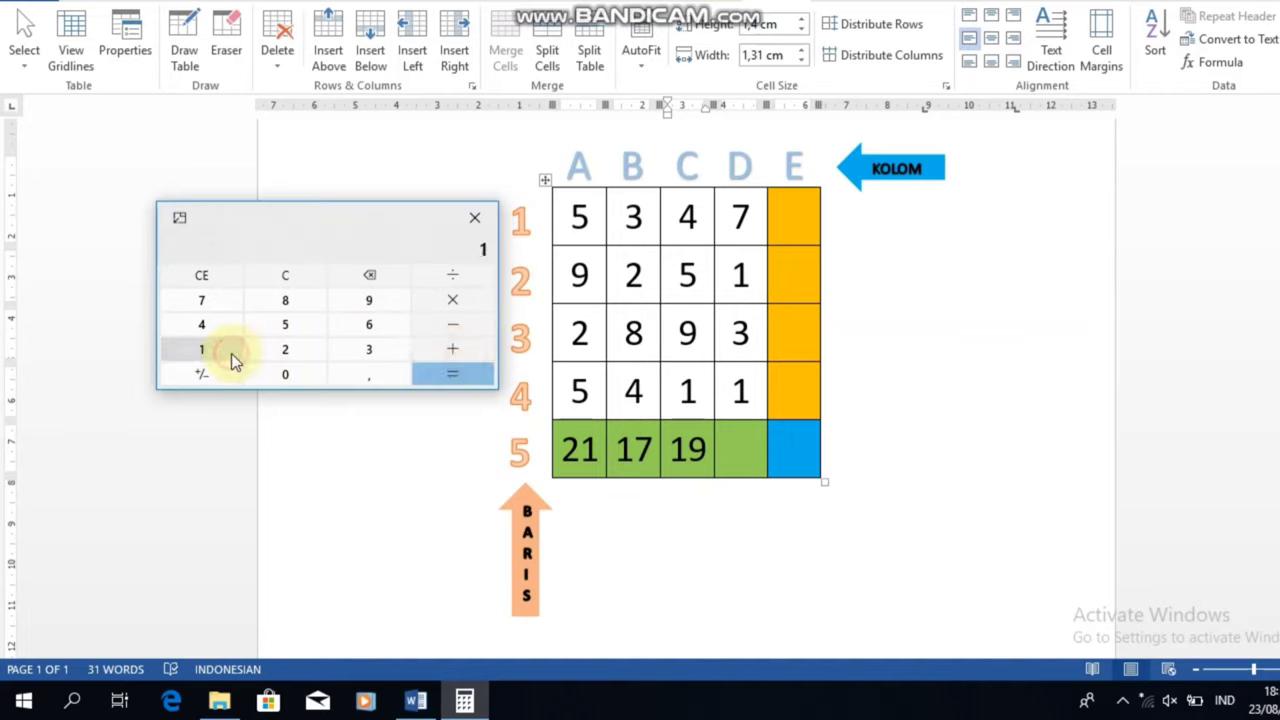
click(452, 369)
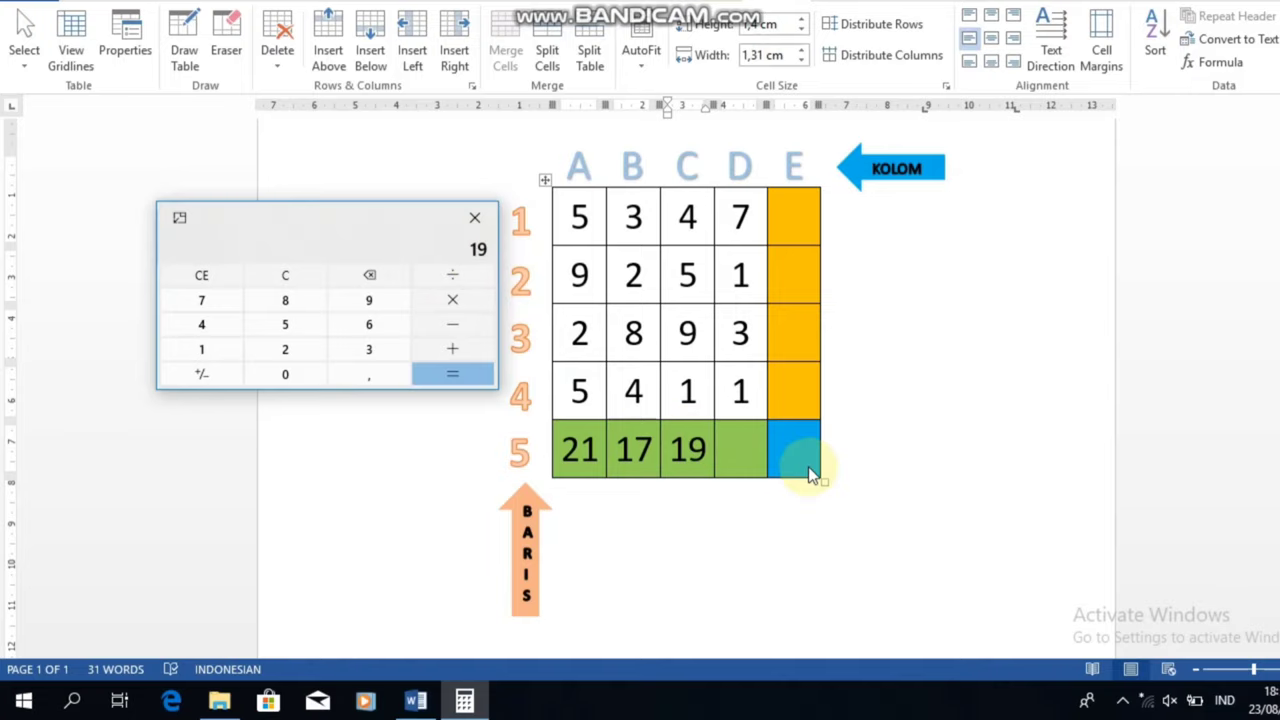
click(747, 457)
click(746, 457)
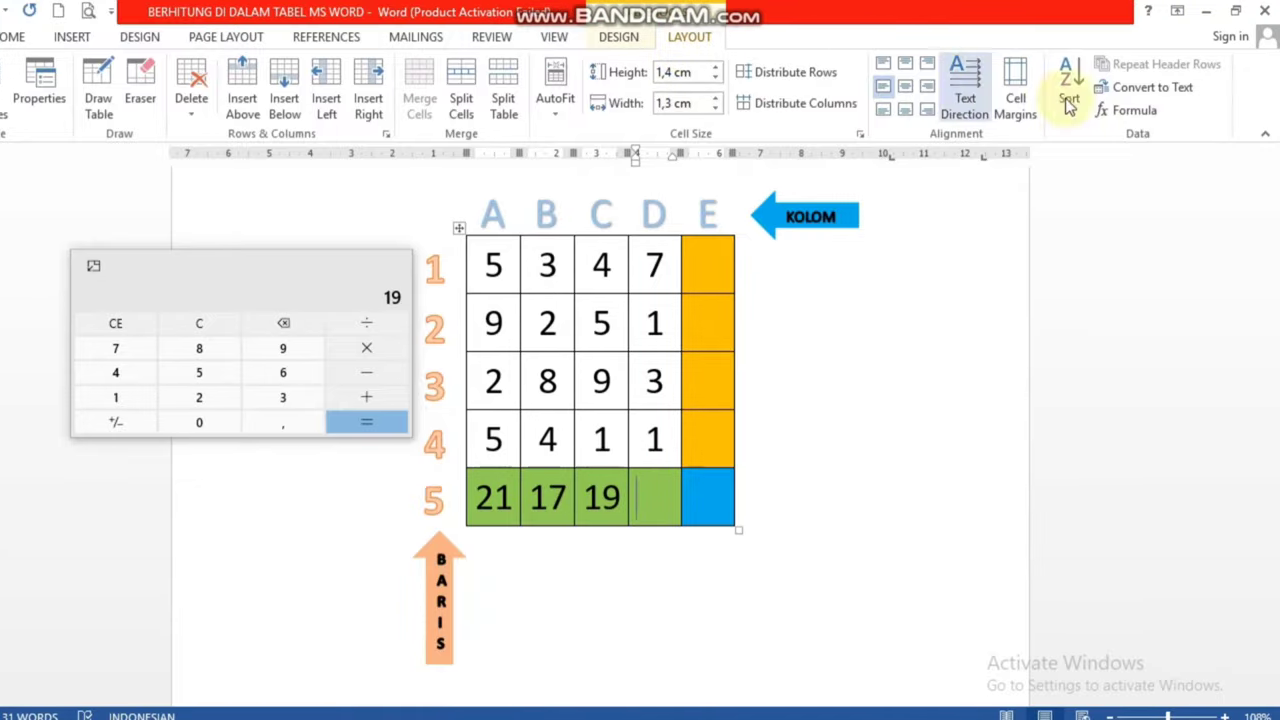
- Insert =SUM(d1:d4) into cell D5 so it shows column D's total of 12
click(1133, 113)
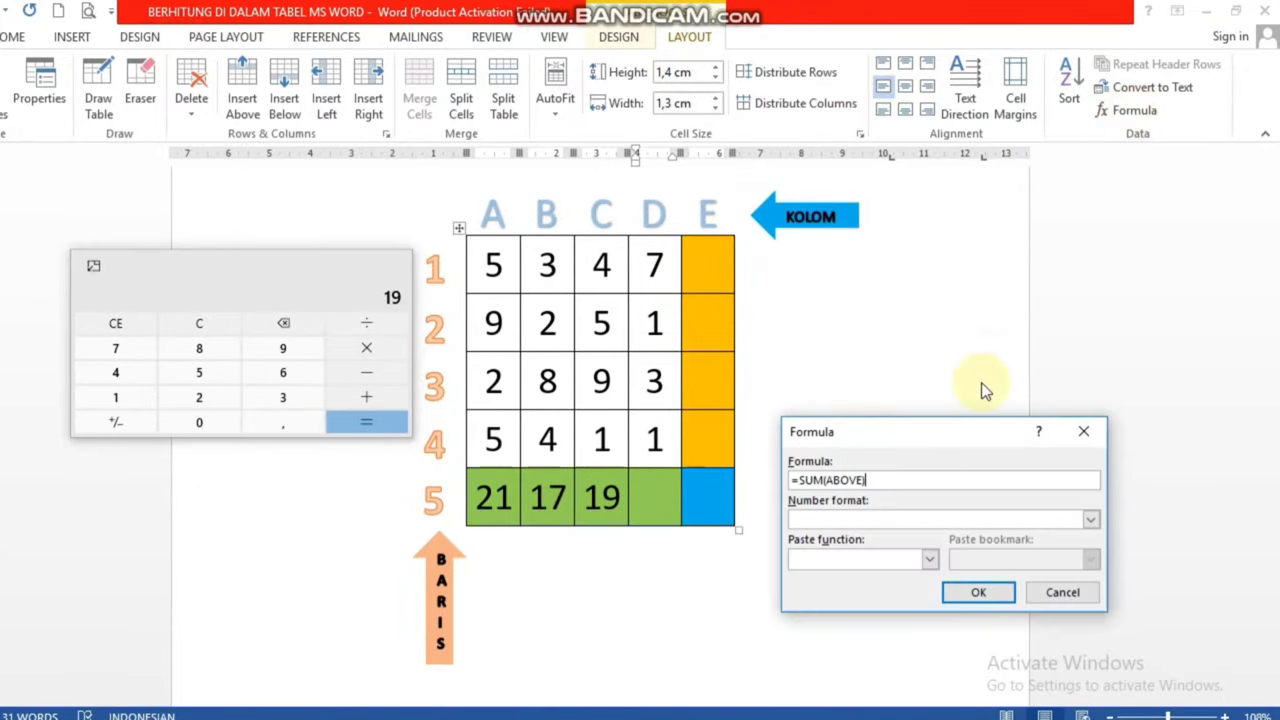
click(849, 478)
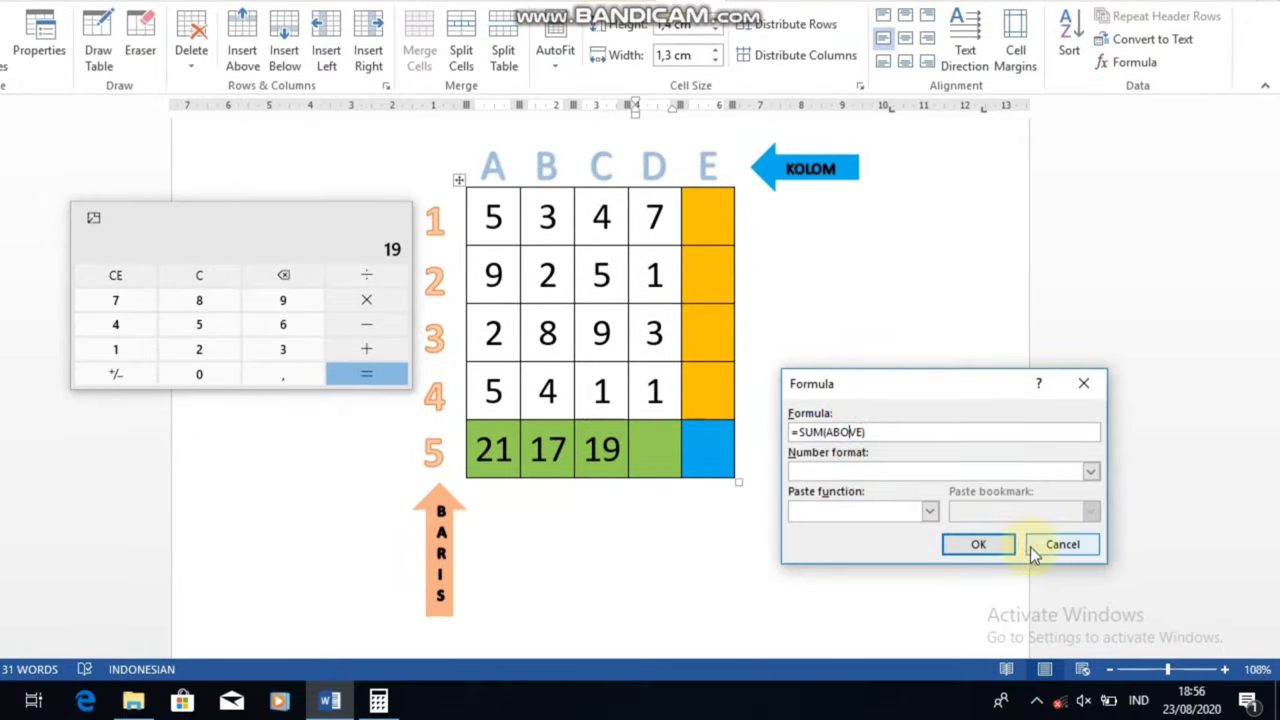
key(BackSpace)
key(BackSpace)
key(BackSpace)
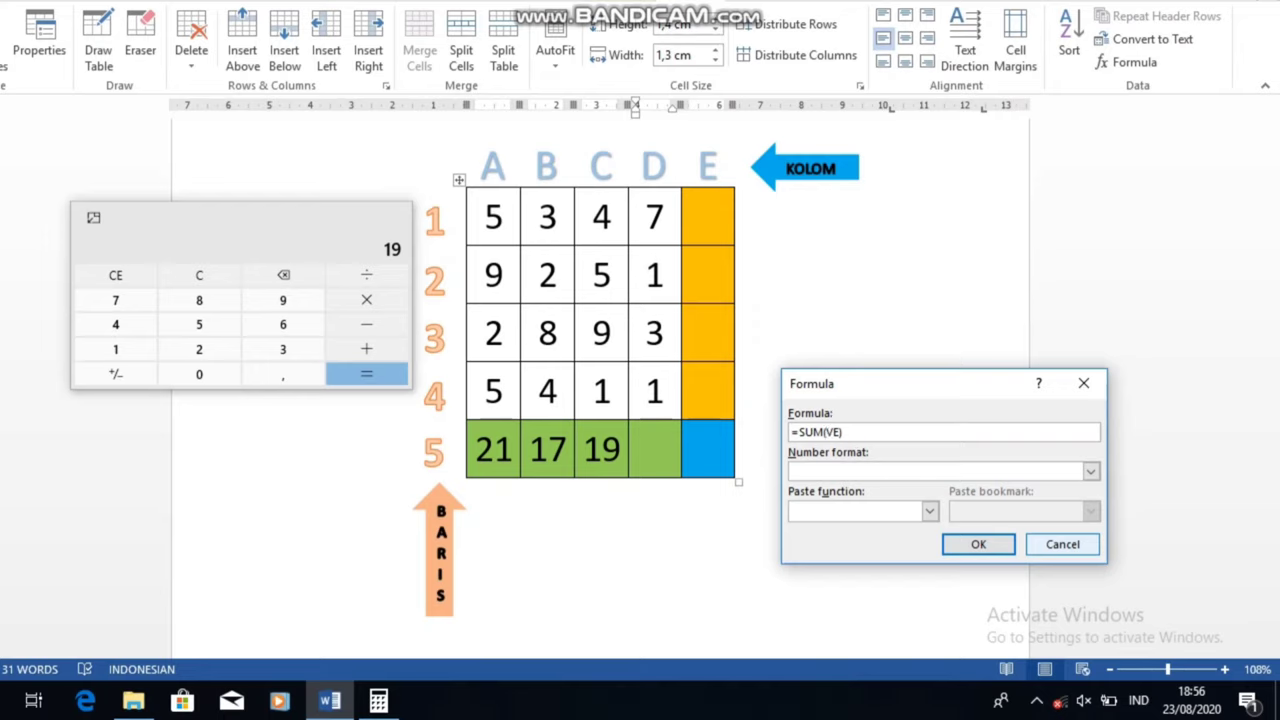
key(Delete)
key(Delete)
text(d1)
text(d4)
click(980, 549)
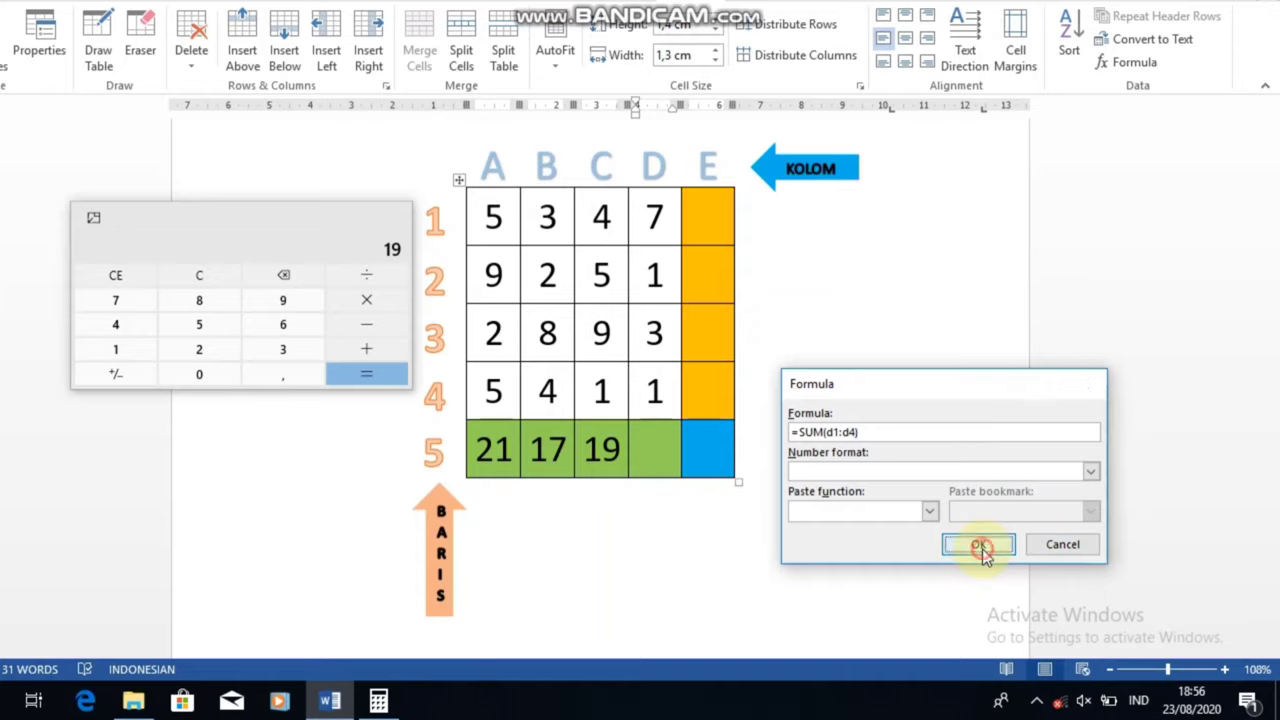
- Add 7 + 1 + 3 + 1 in Calculator, confirming column D's total of 12
click(225, 277)
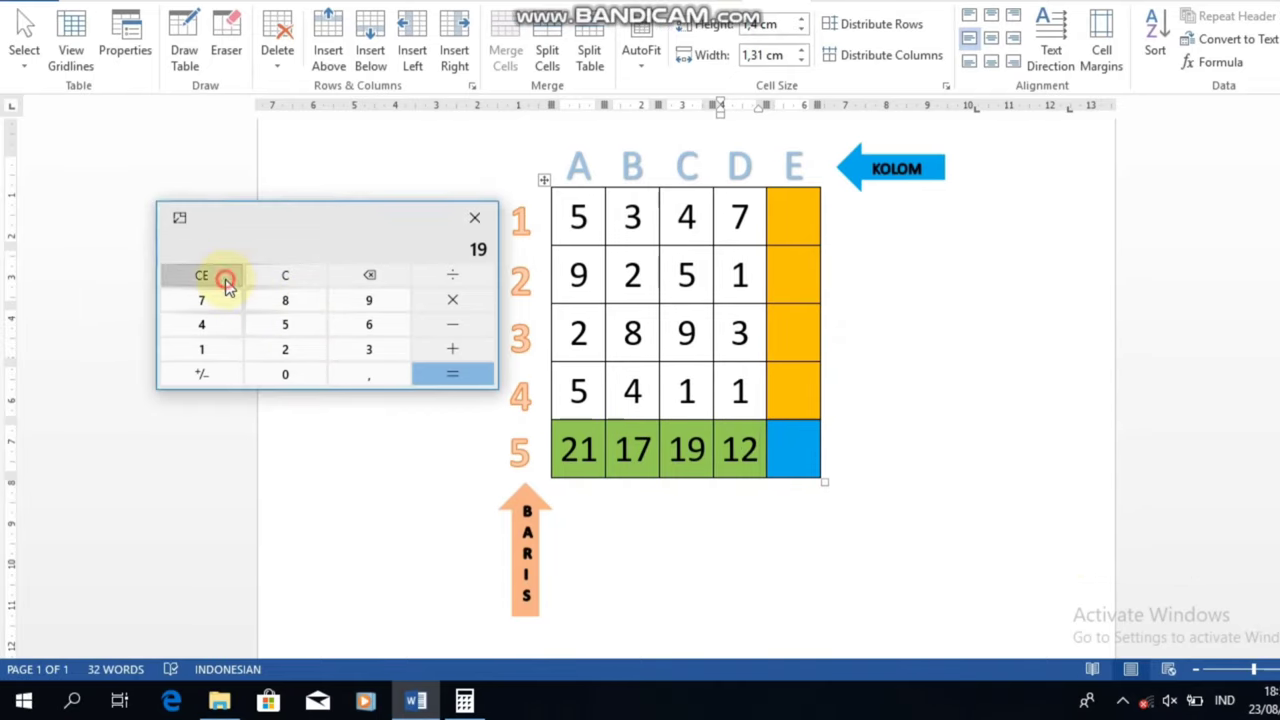
click(220, 304)
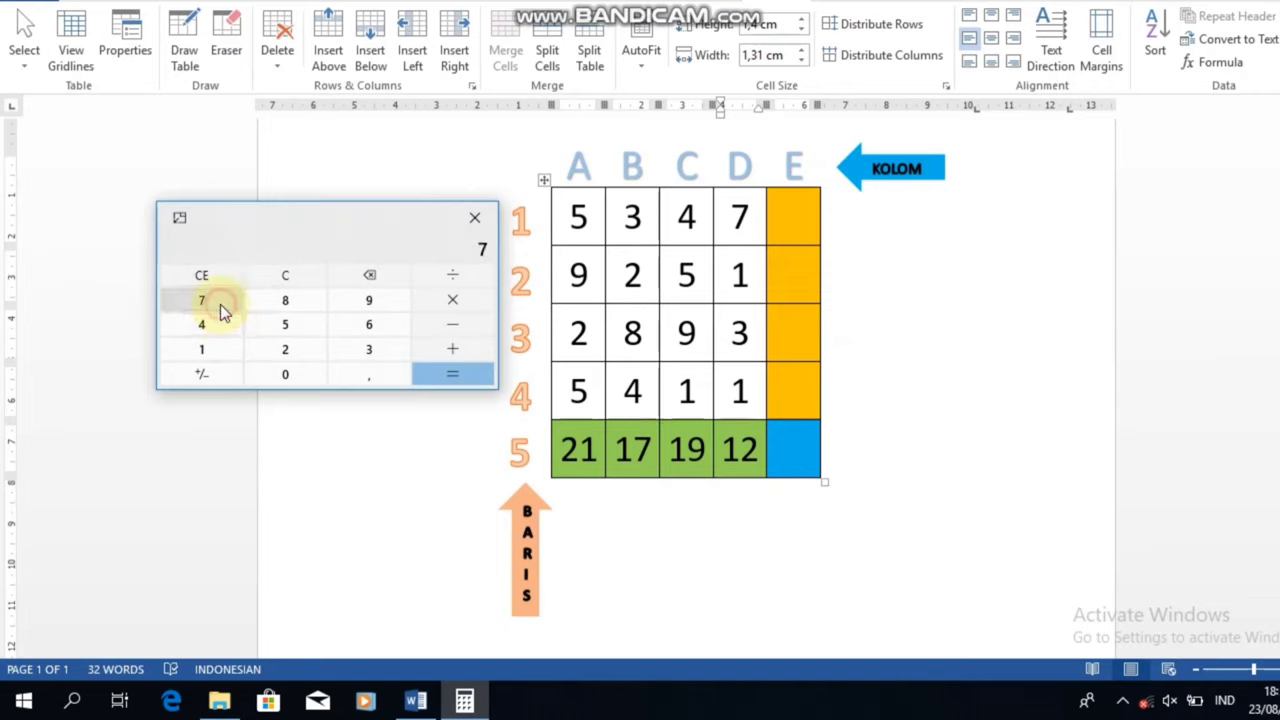
click(448, 353)
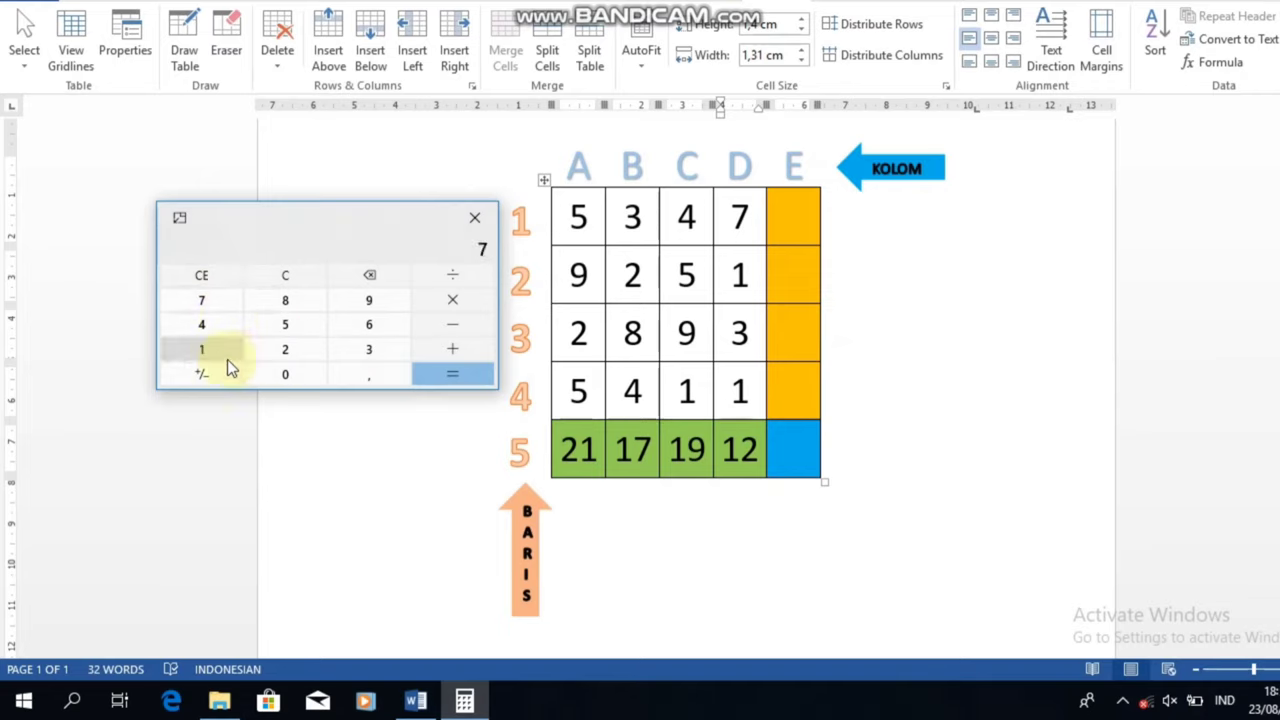
click(222, 363)
click(448, 354)
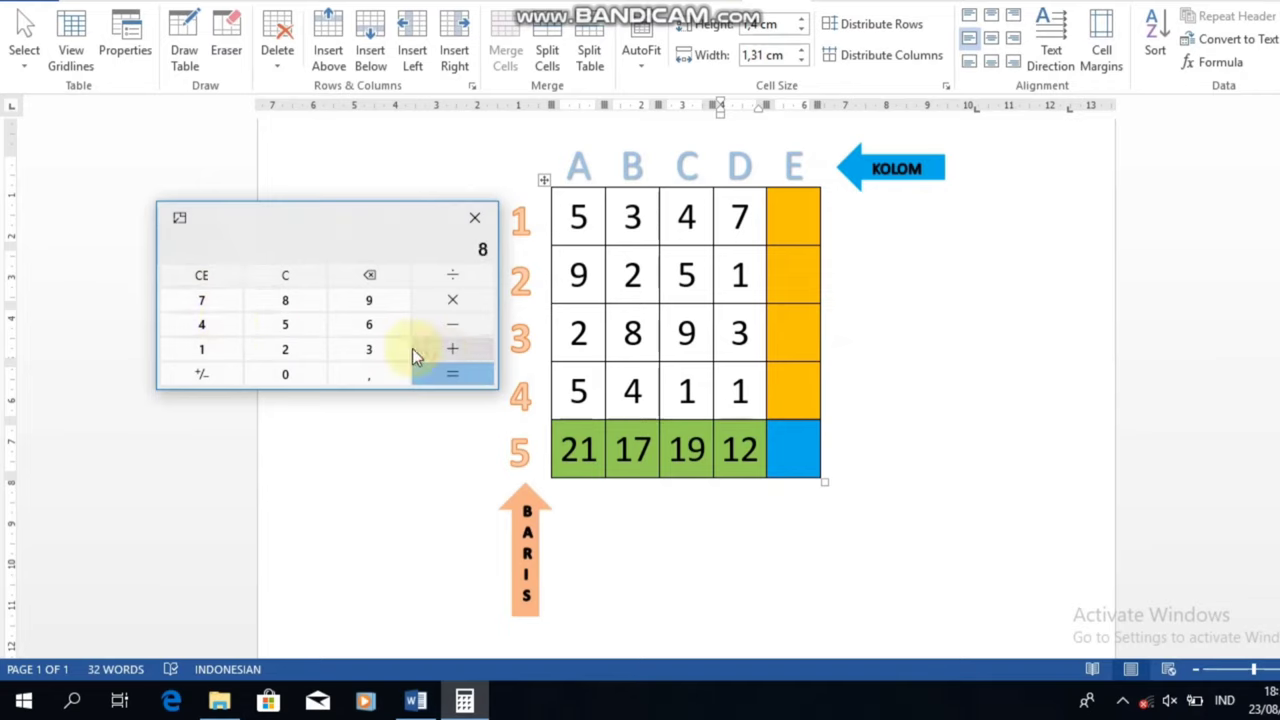
click(385, 353)
click(475, 350)
click(208, 352)
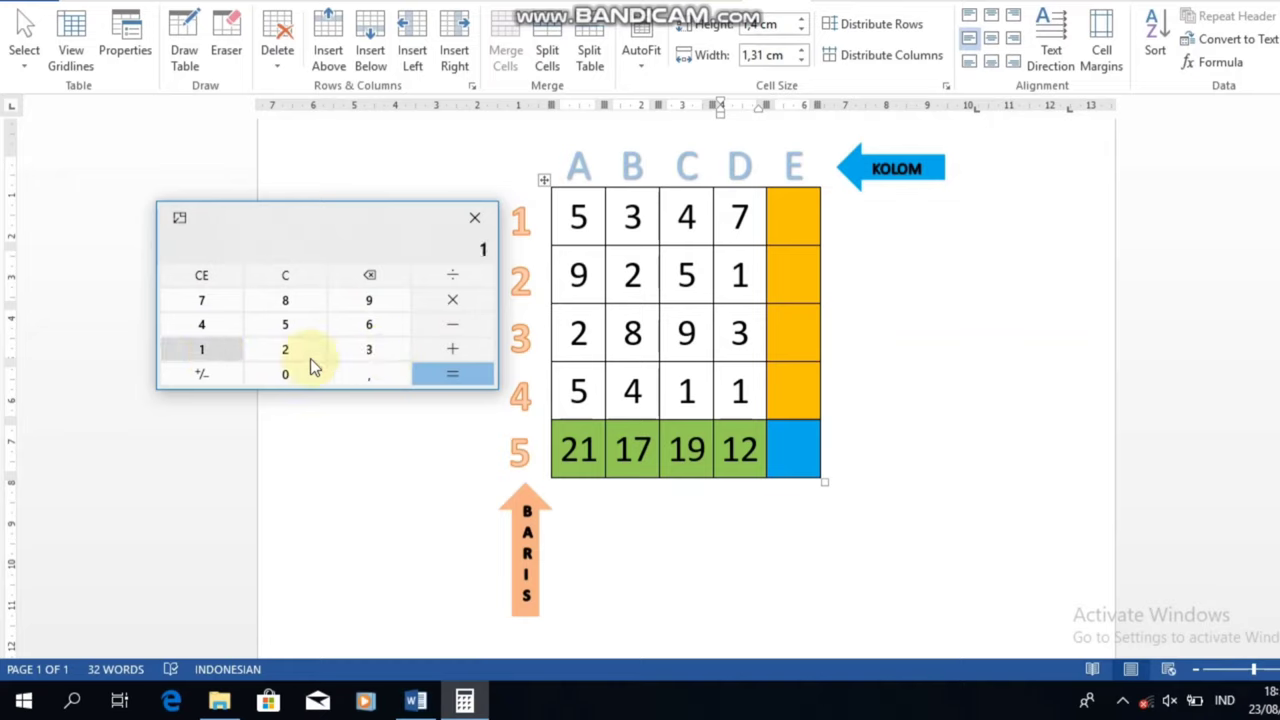
click(434, 379)
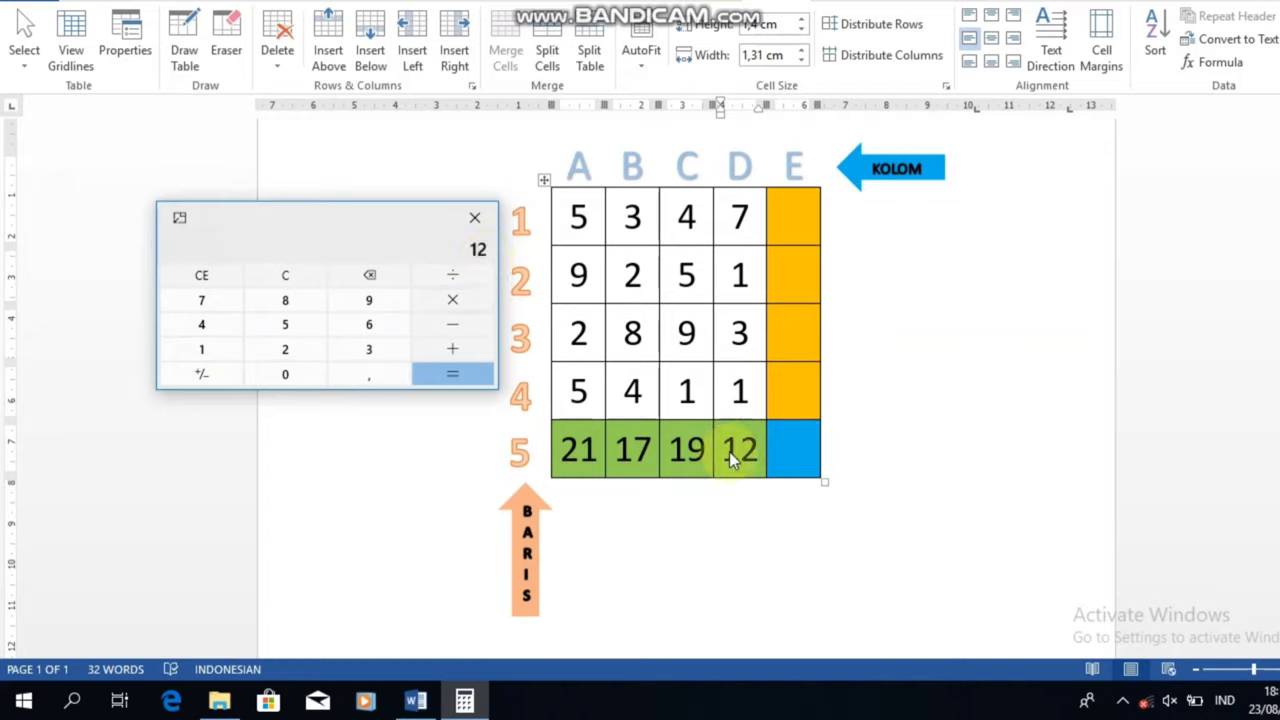
- Insert =SUM(a1:d1) into cell E1 so it shows row 1's total of 19
click(791, 216)
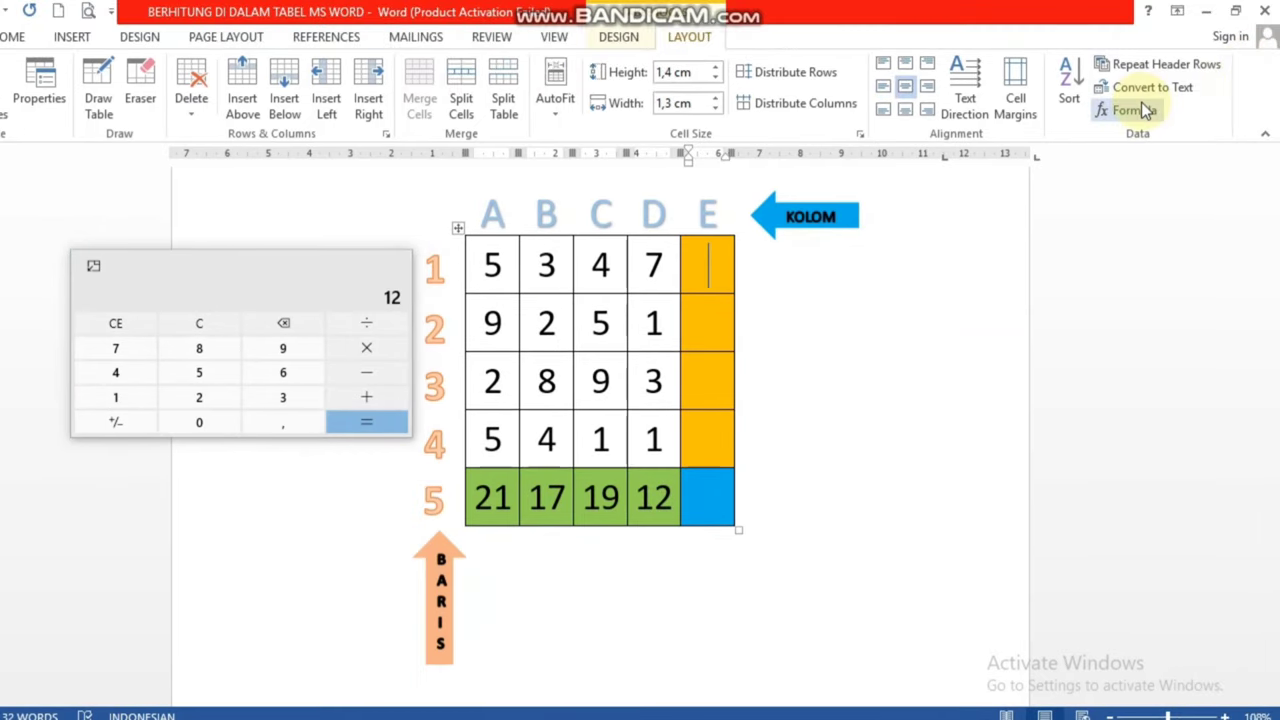
click(1140, 110)
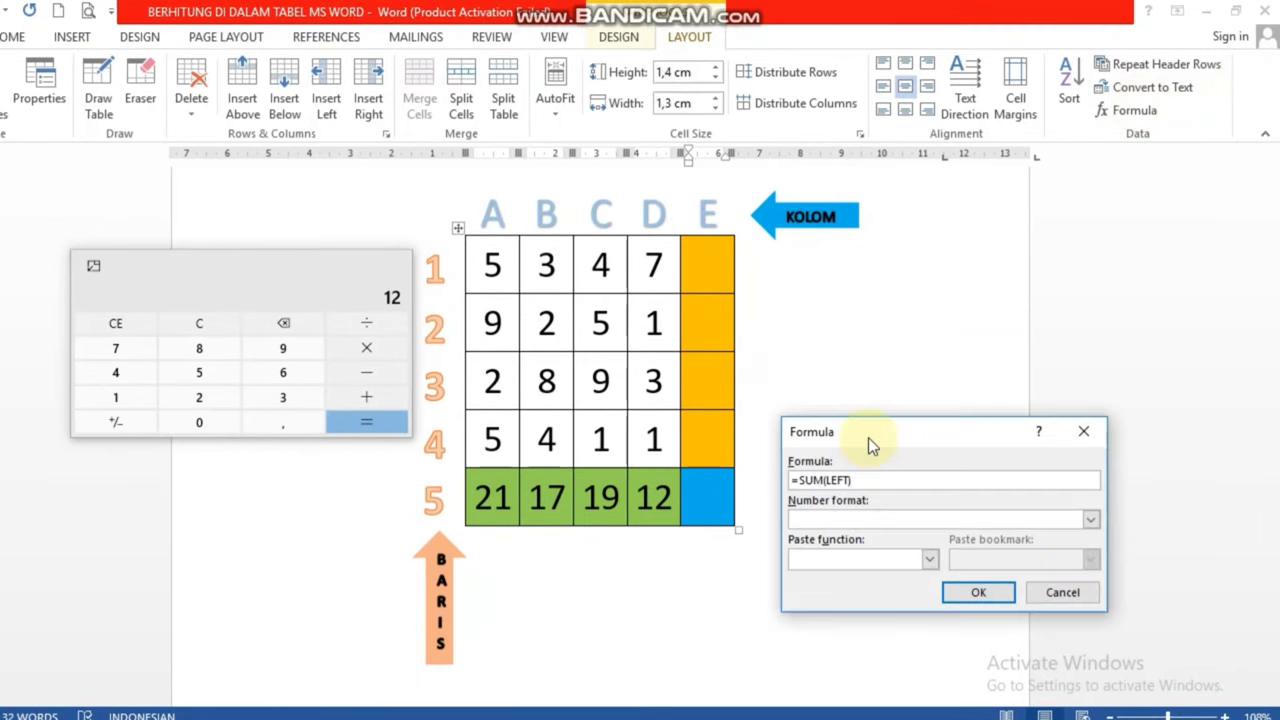
mouse_move(871, 434)
mouse_down()
mouse_move(881, 373)
mouse_move(841, 264)
mouse_up()
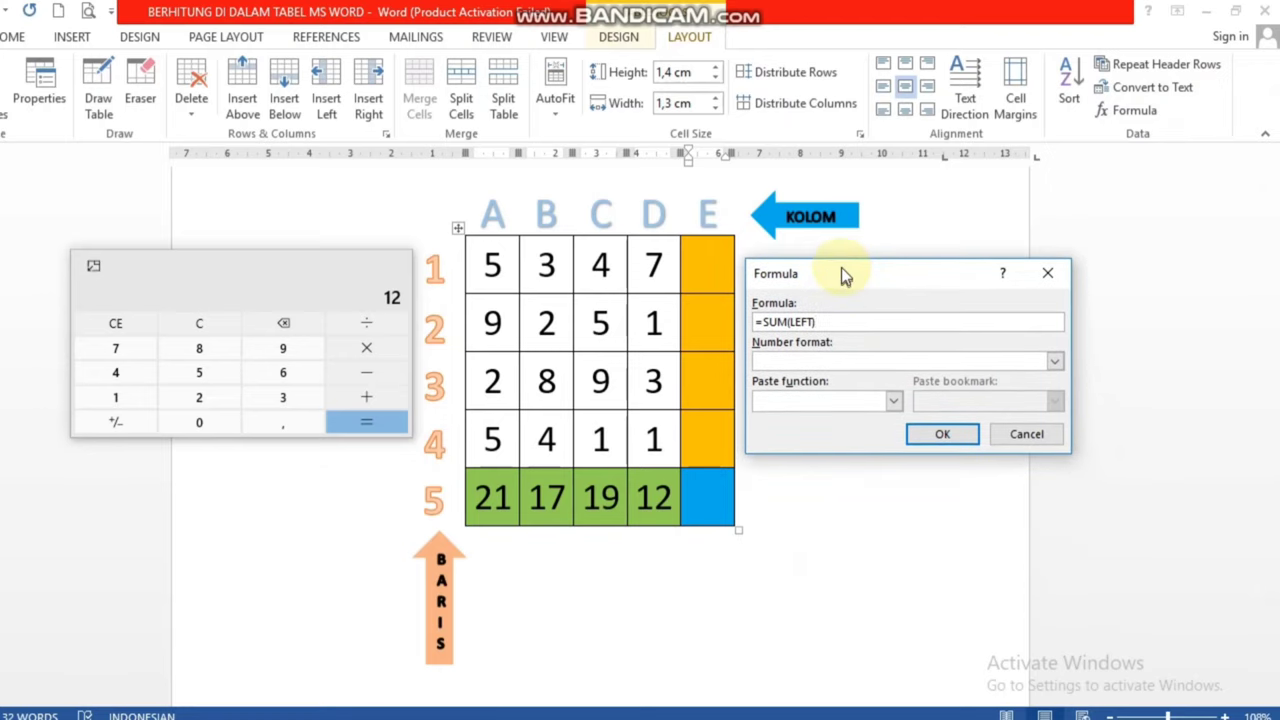
double_click(805, 316)
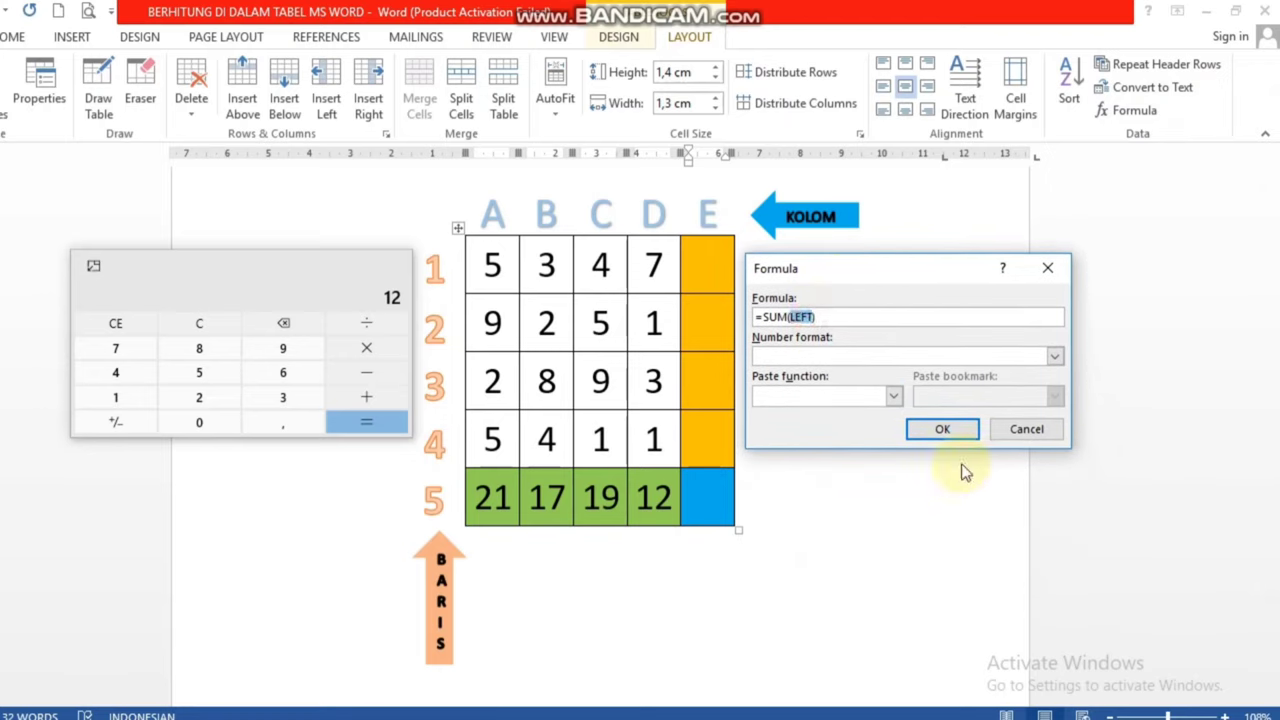
key(BackSpace)
text(a1:)
text(d)
text(1)
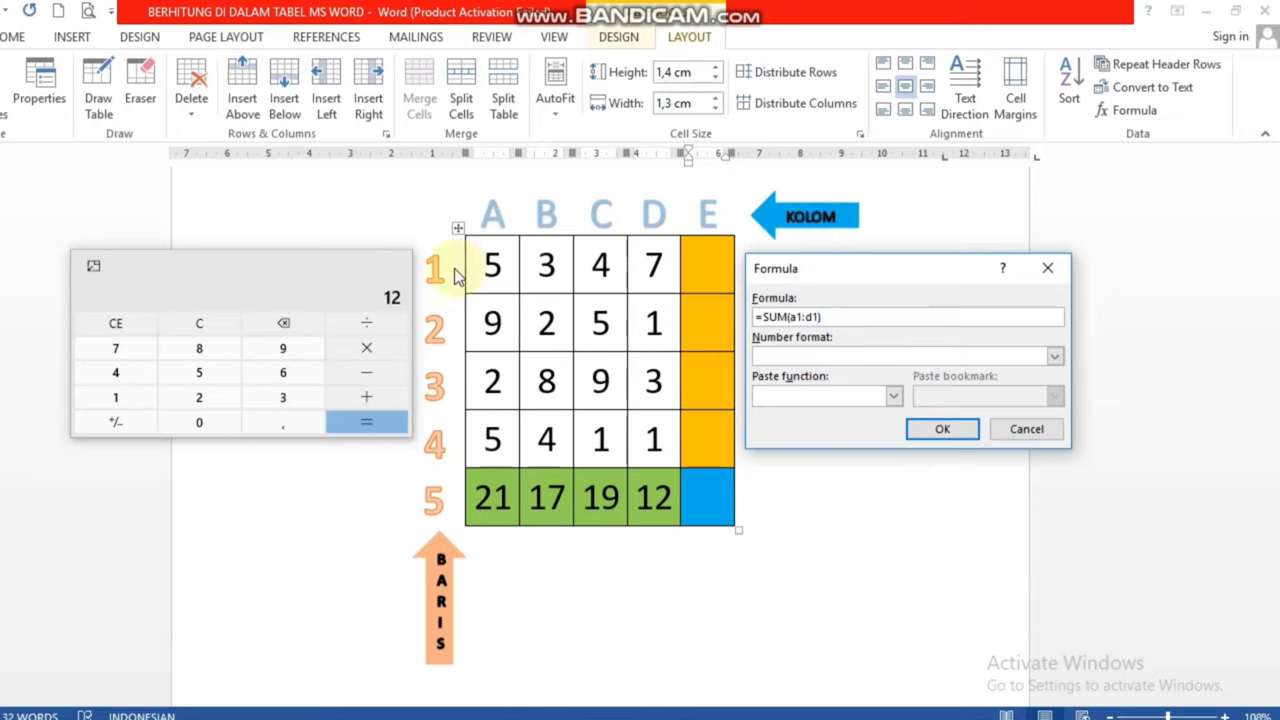
click(957, 437)
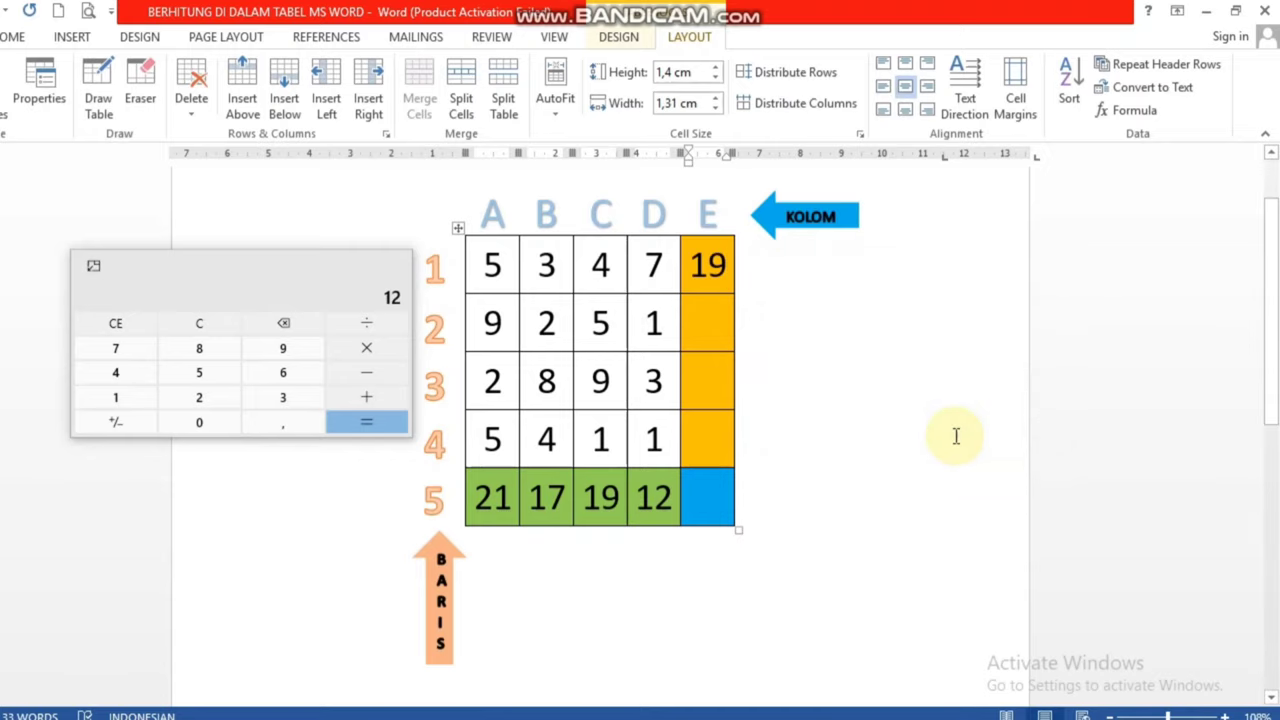
- Add 5 + 3 + 4 + 7 in Calculator to get 19, then put the caret in cell E2
click(119, 327)
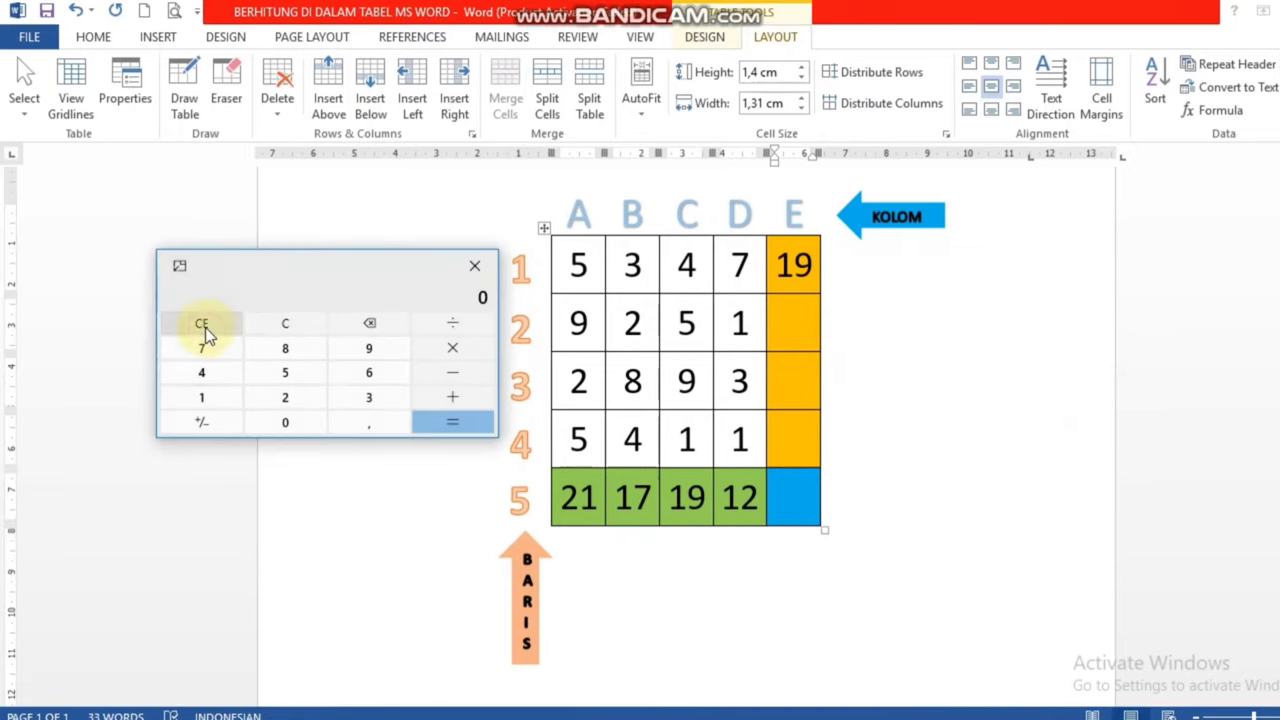
click(271, 376)
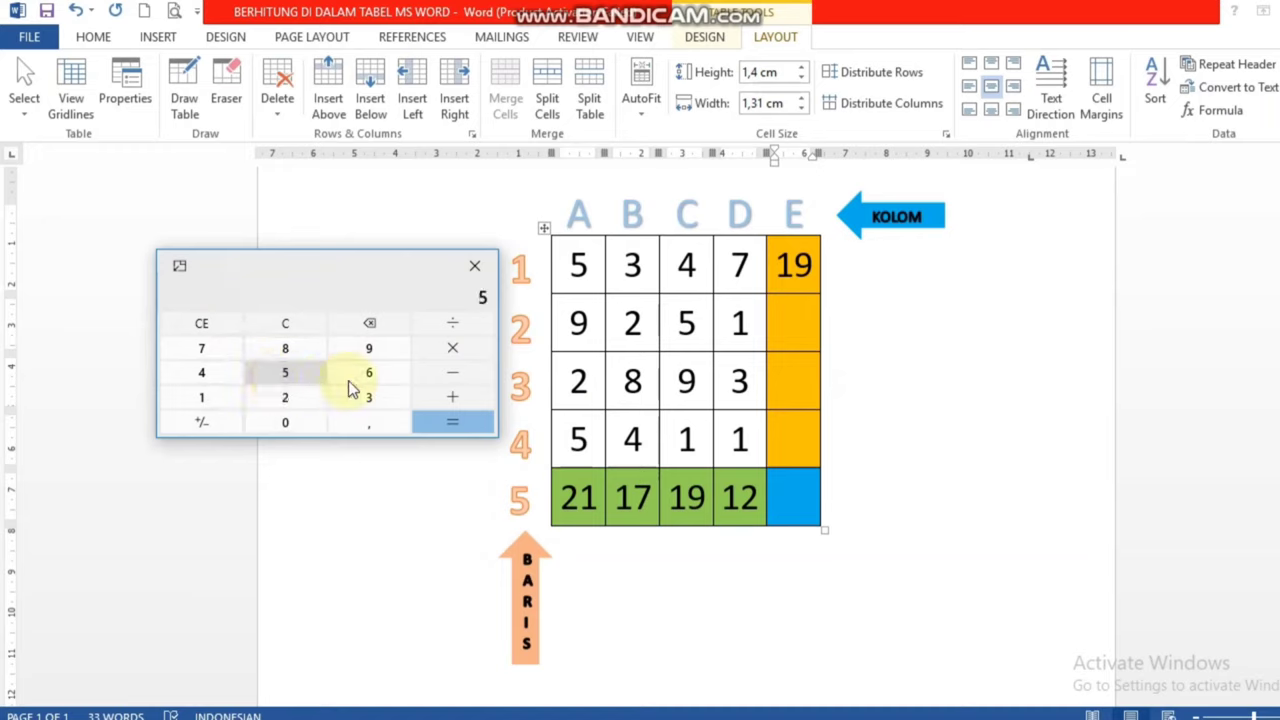
click(449, 398)
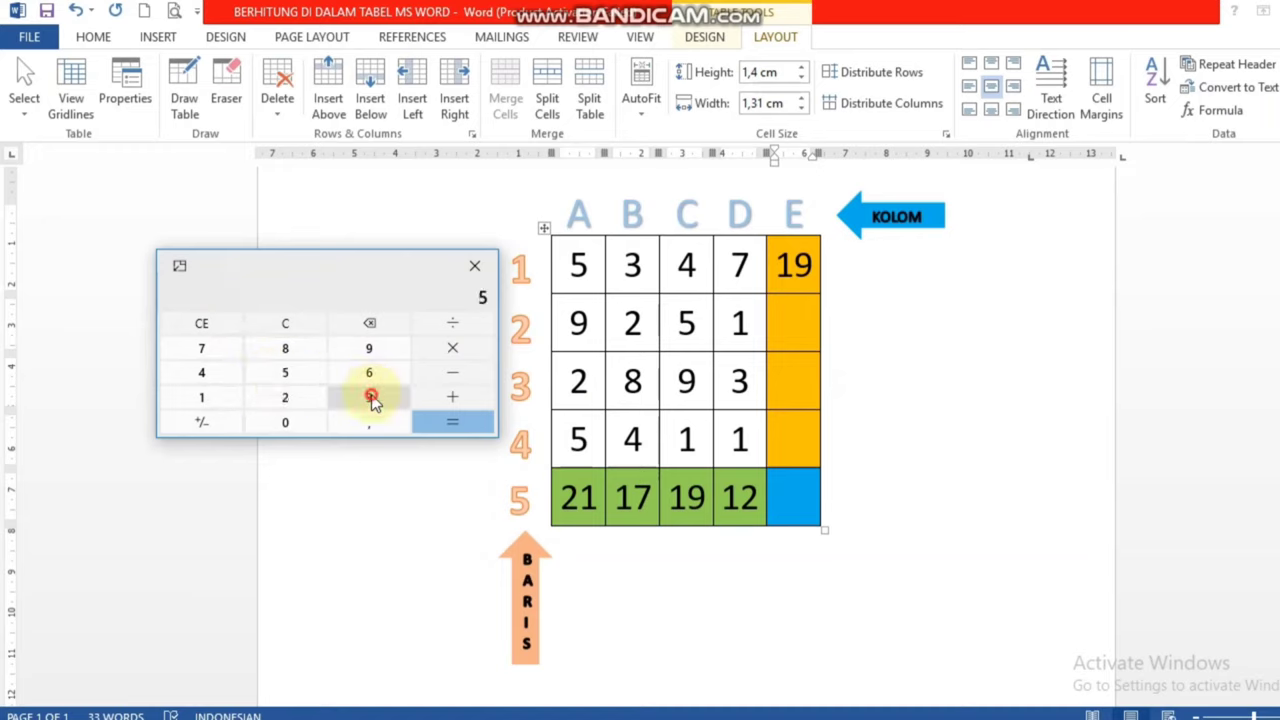
click(372, 398)
click(462, 418)
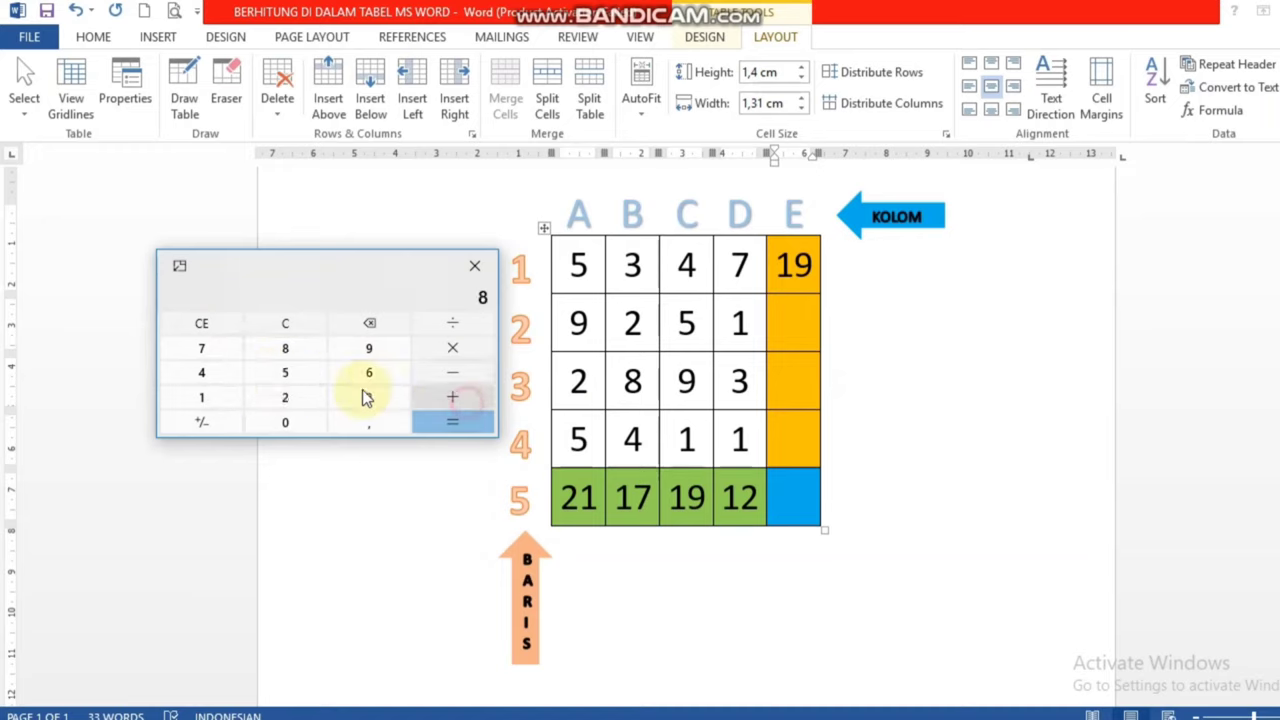
click(226, 376)
click(445, 397)
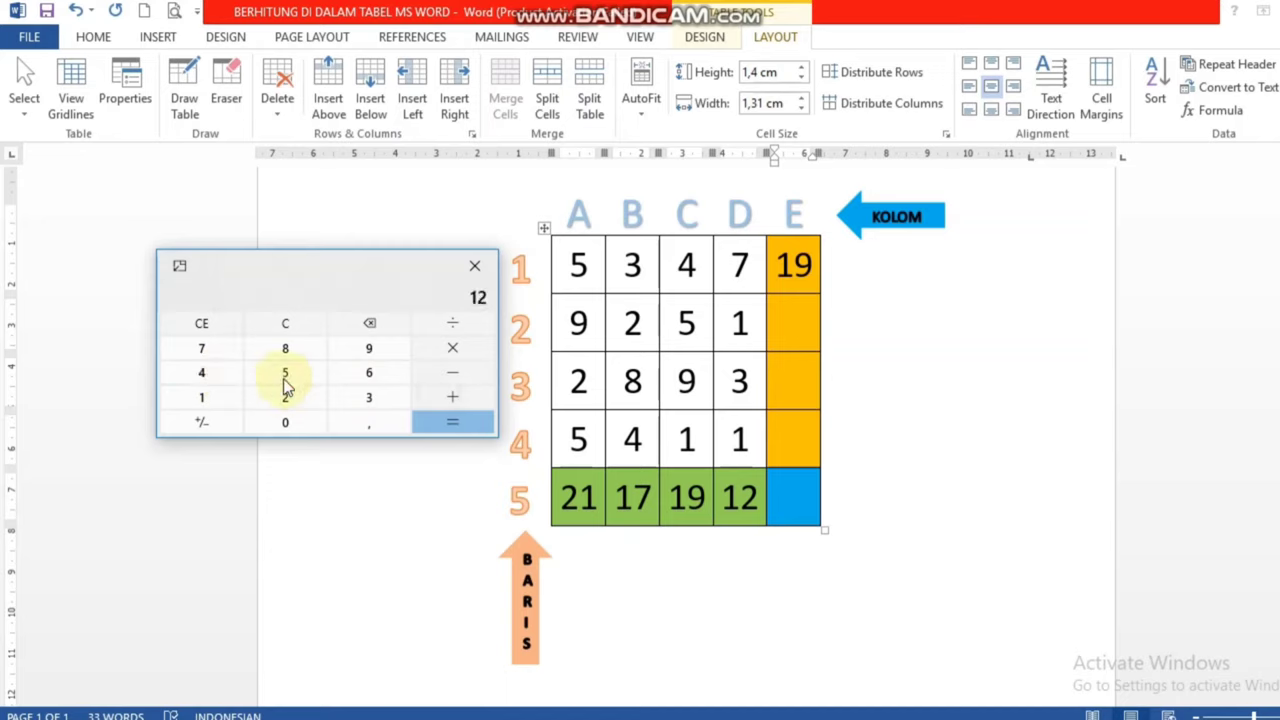
click(226, 360)
click(443, 428)
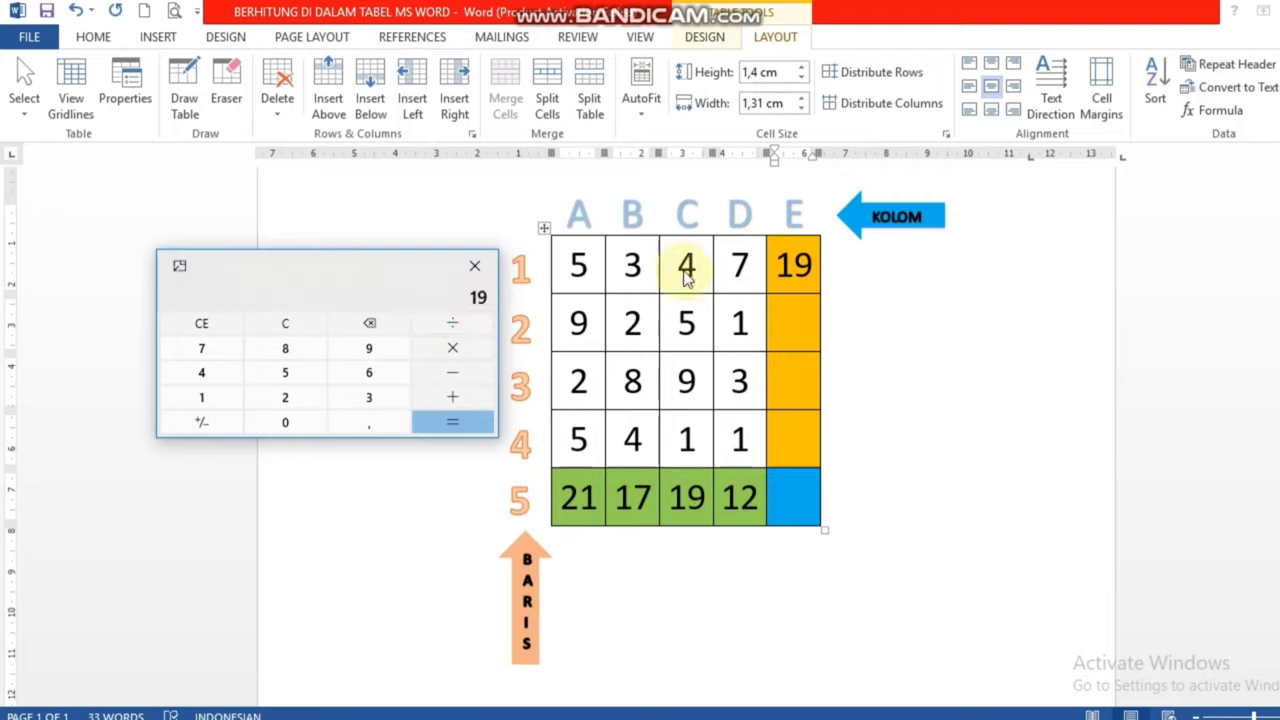
click(785, 322)
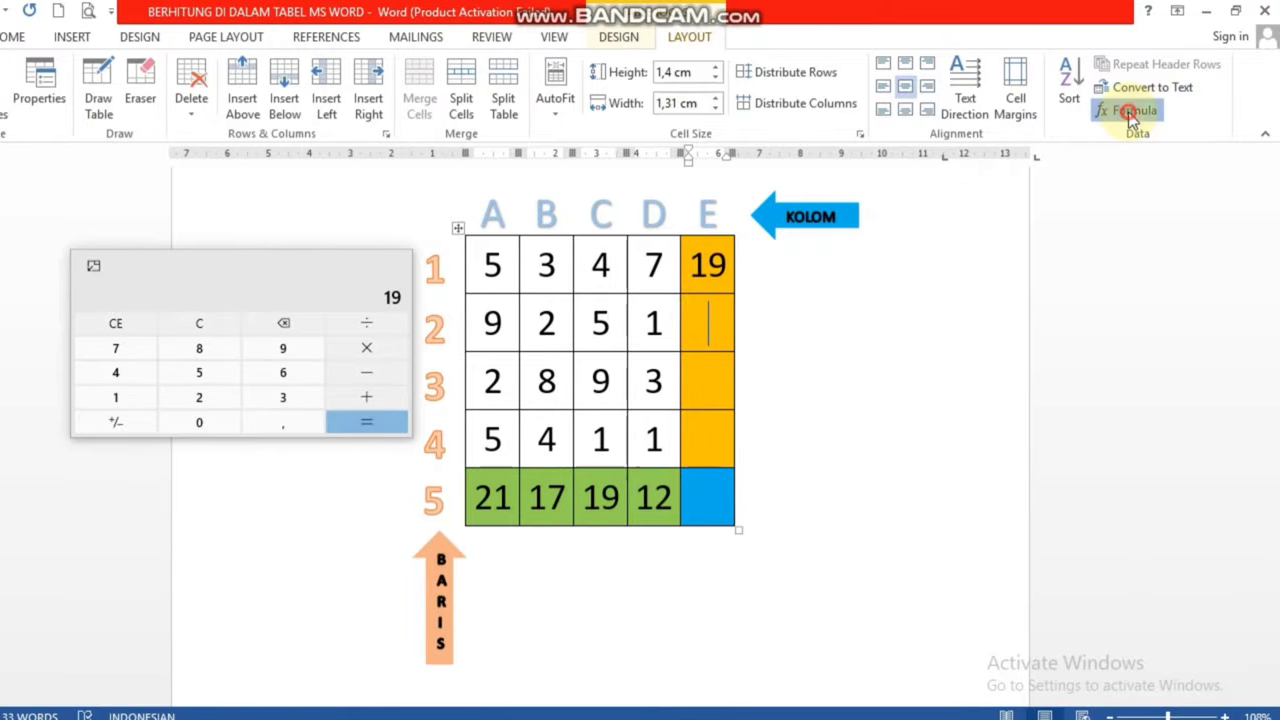
- Insert a mistyped LEFT sum formula into cell E2, producing '!SYNTAX ERROR'
click(1128, 113)
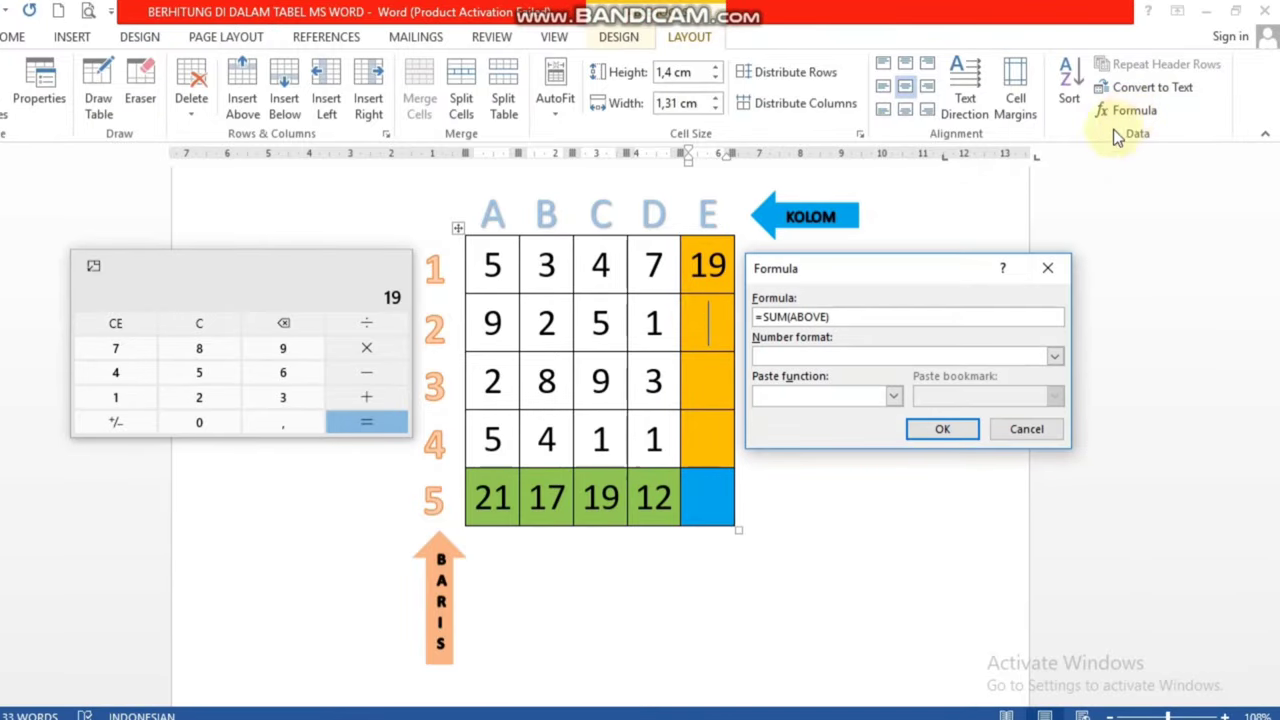
key(BackSpace)
key(BackSpace)
key(BackSpace)
key(BackSpace)
key(BackSpace)
key(BackSpace)
text(e)
text(EFT)
click(934, 424)
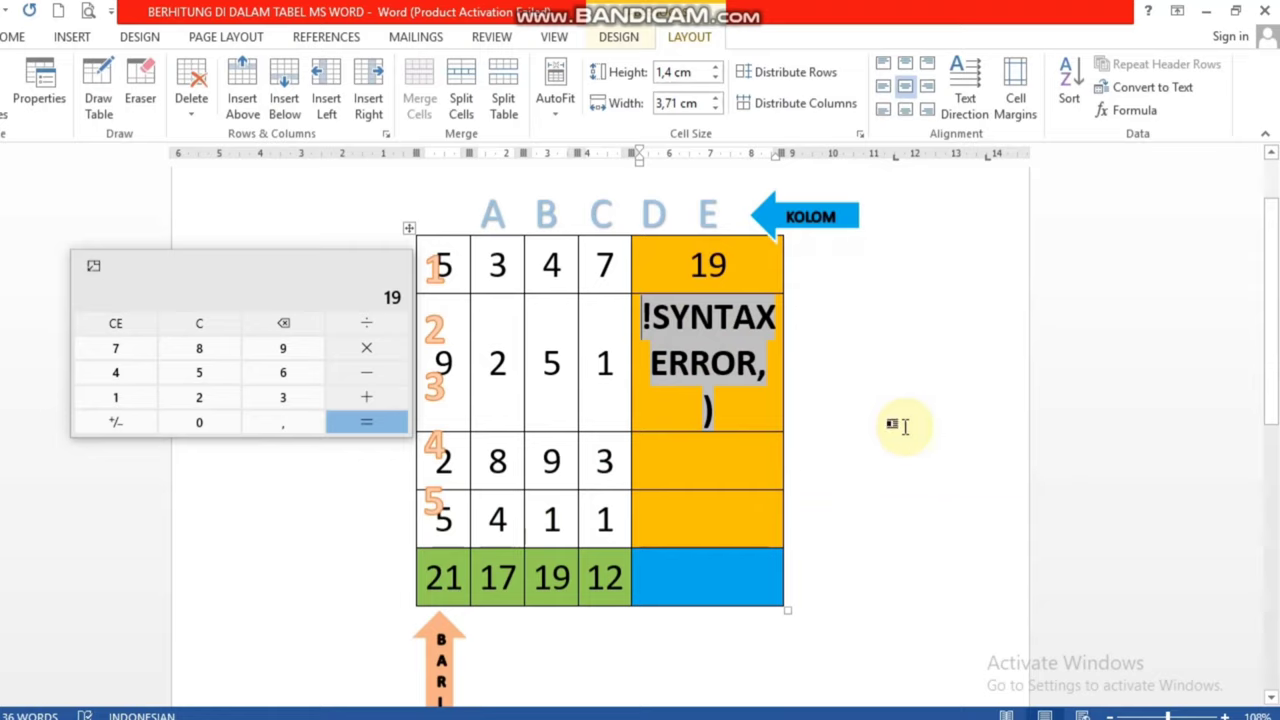
- Reopen the Formula dialog for cells E2 and E3 and cancel it without inserting anything
click(1130, 110)
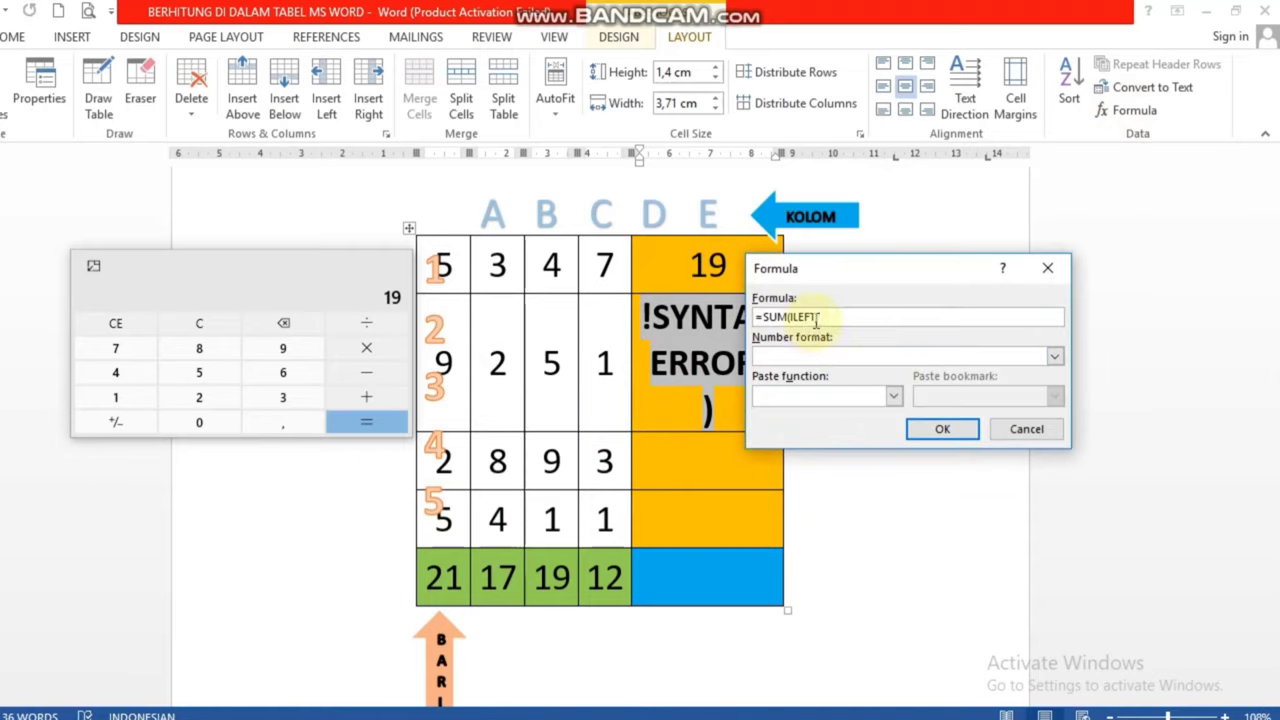
click(1010, 427)
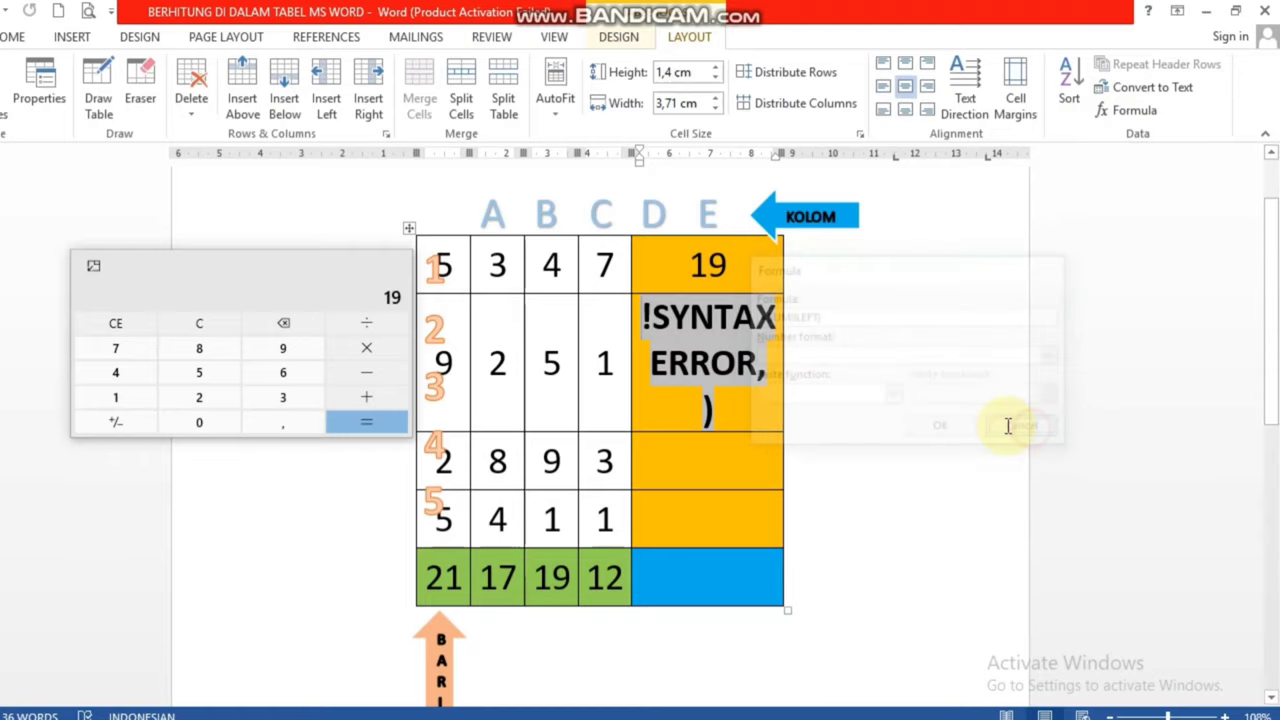
click(756, 460)
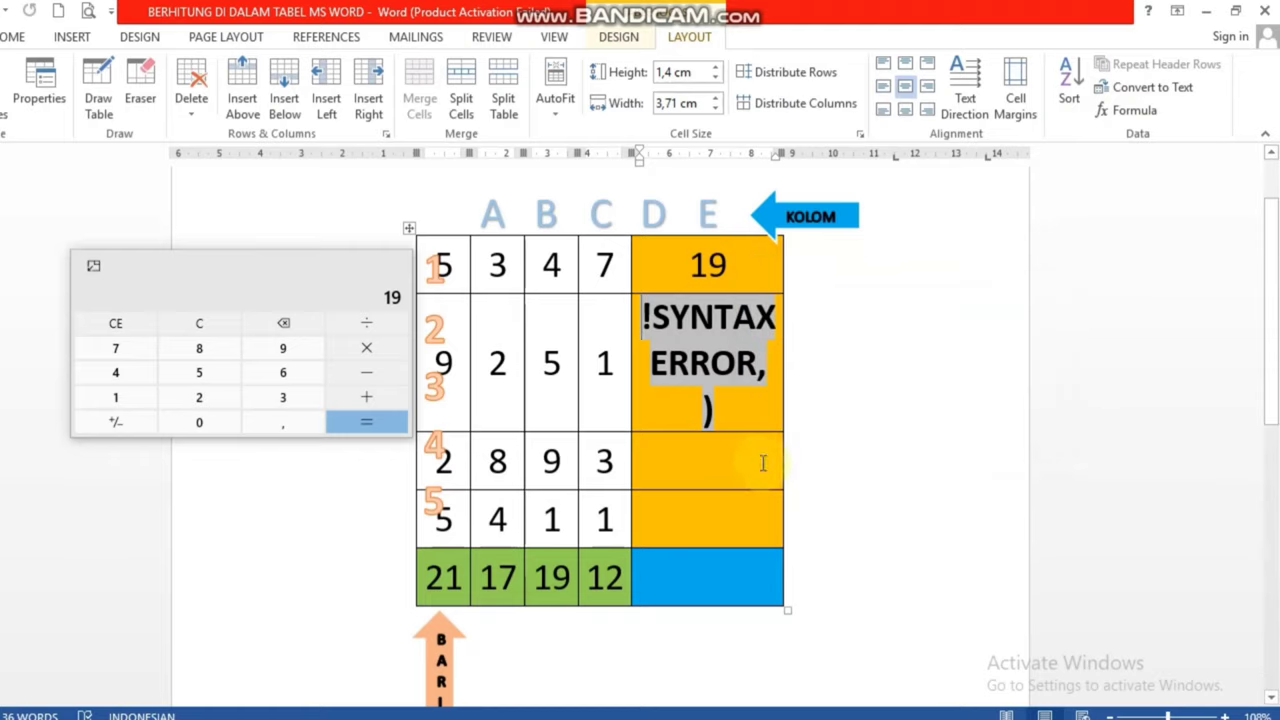
click(1136, 111)
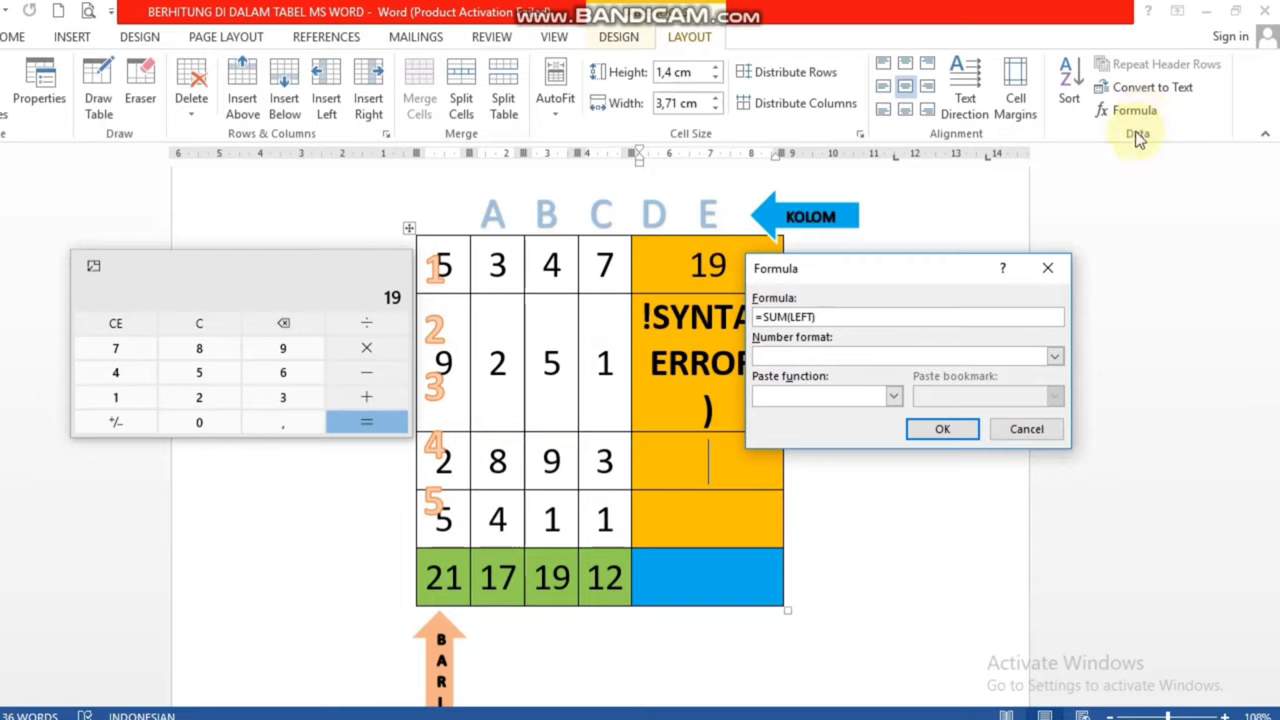
click(1048, 268)
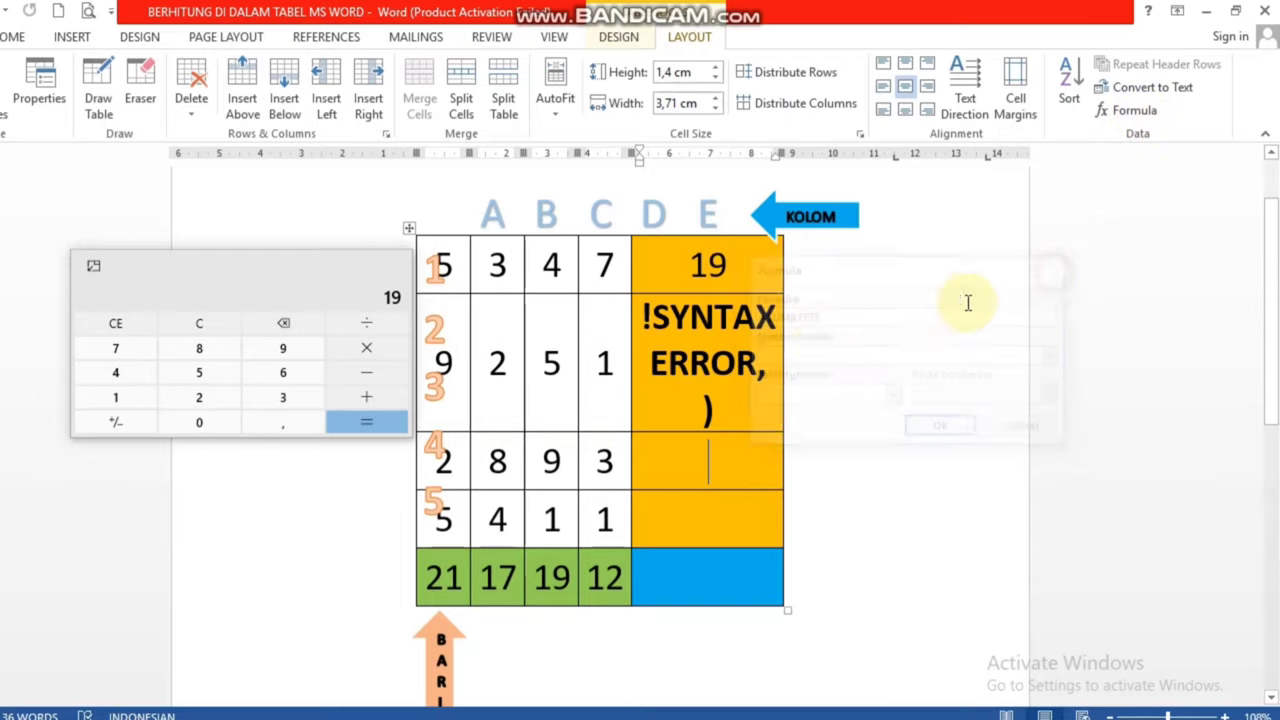
- Select the error text in E2 and undo with Ctrl+Z until the cell is empty
click(730, 404)
click(718, 400)
drag(716, 400, 653, 318)
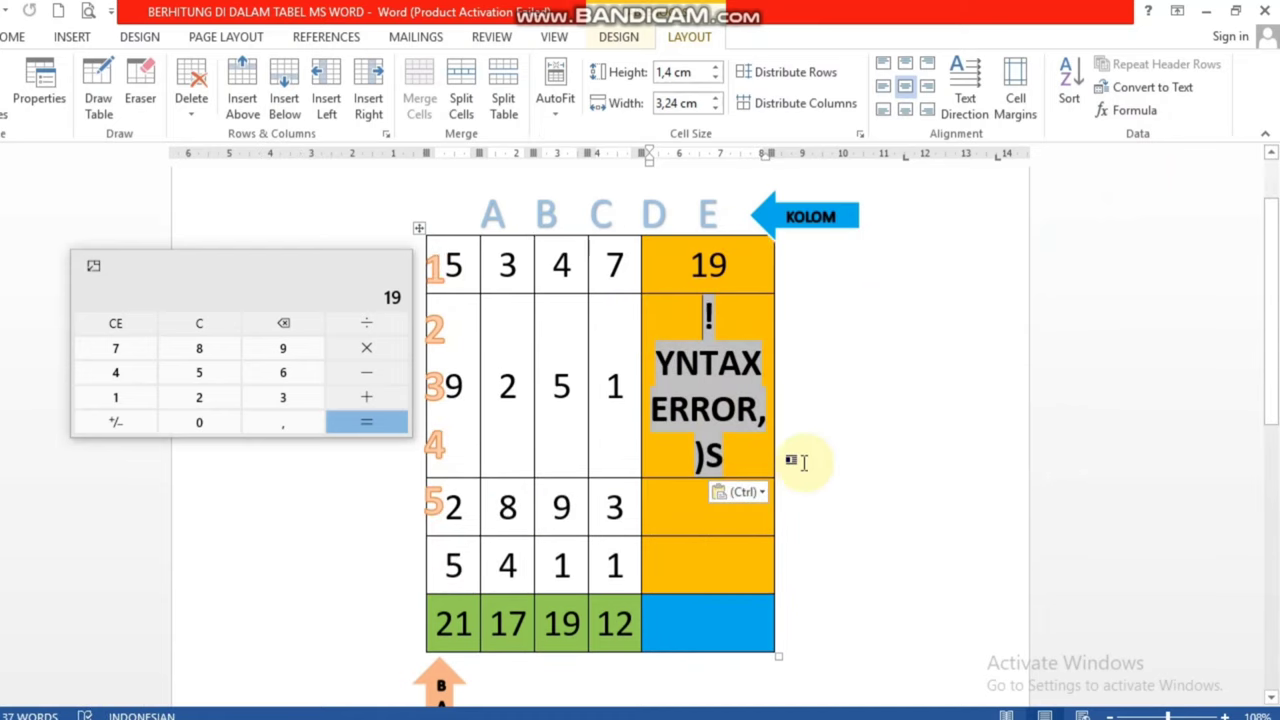
key(ctrl+a)
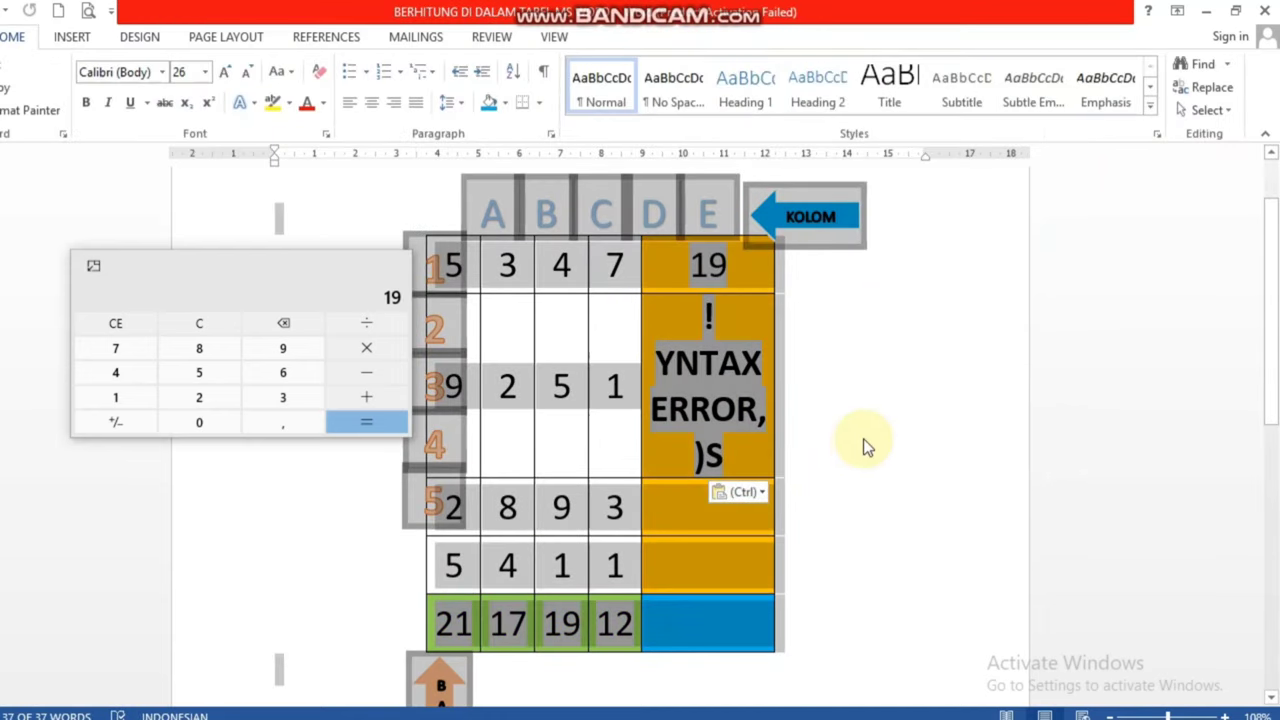
click(906, 393)
click(745, 465)
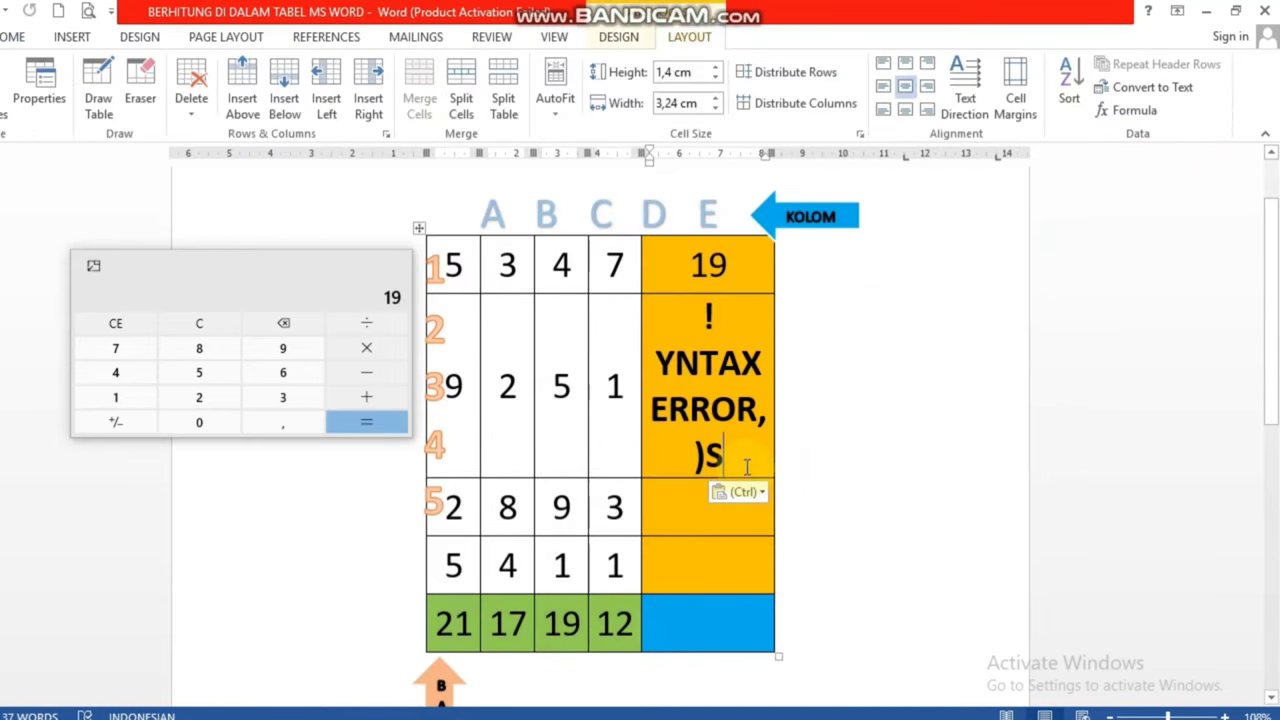
key(ctrl)
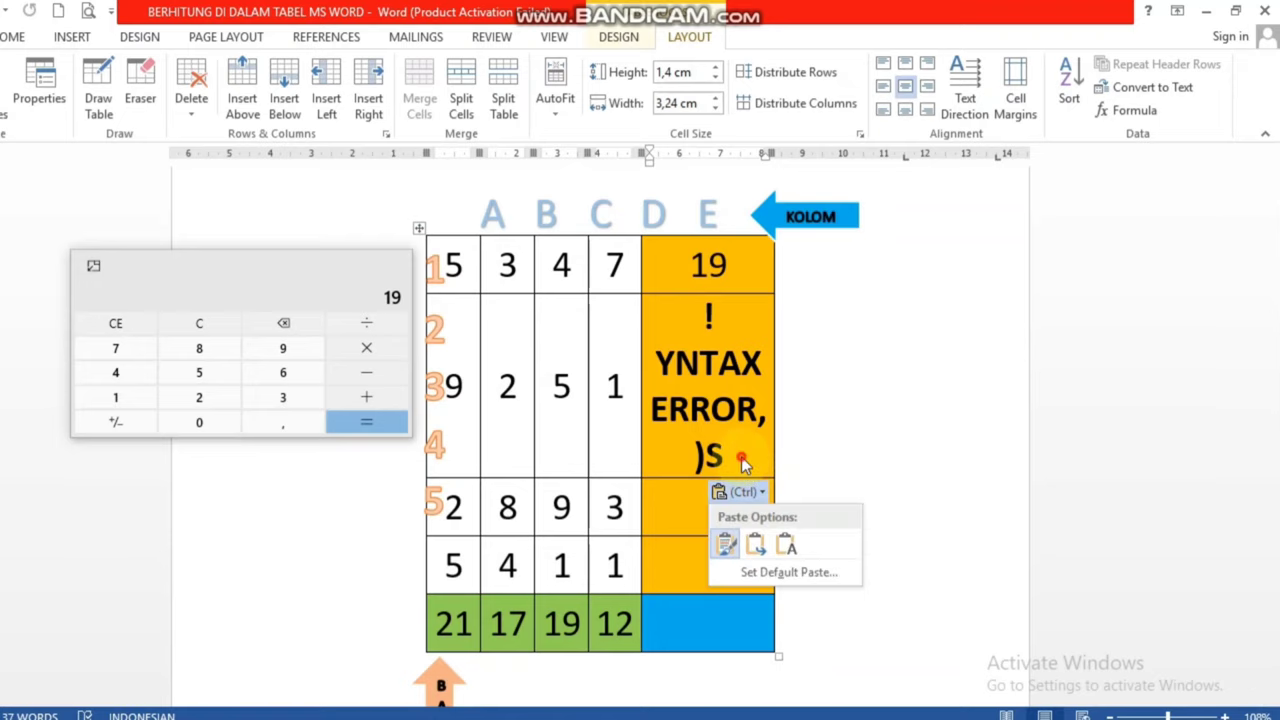
click(745, 455)
click(848, 432)
key(ctrl+z)
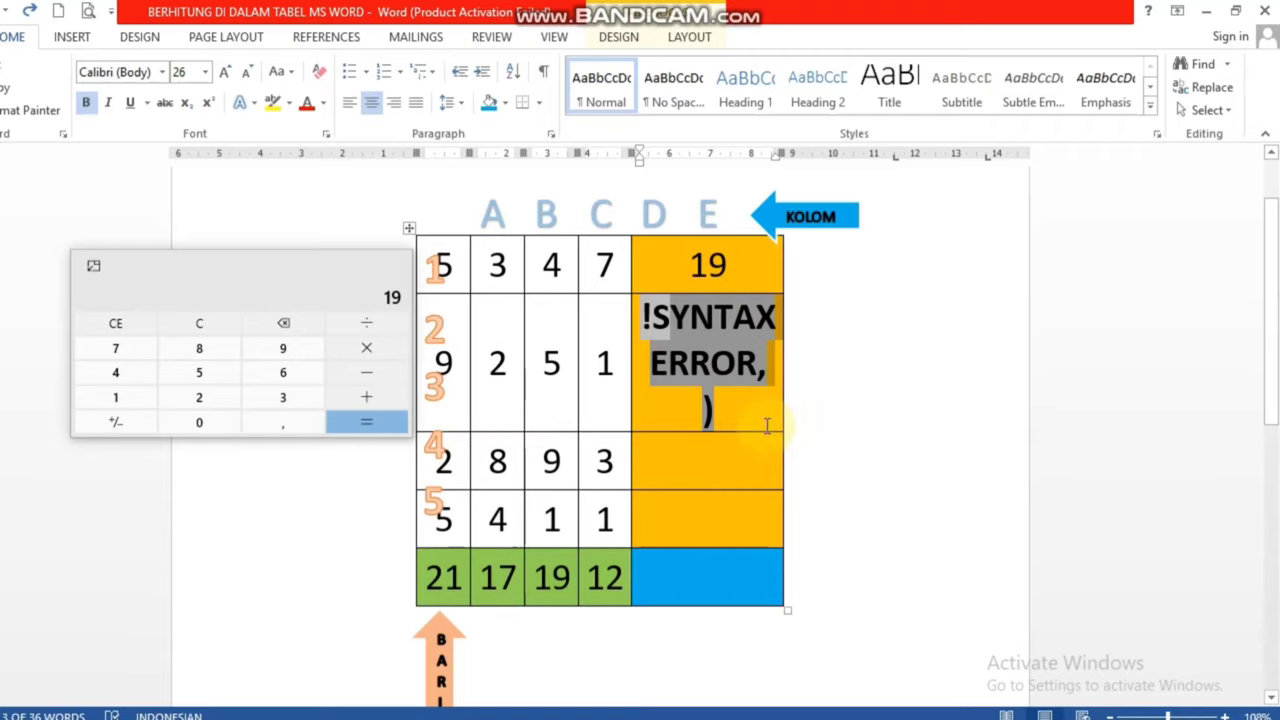
key(ctrl+z)
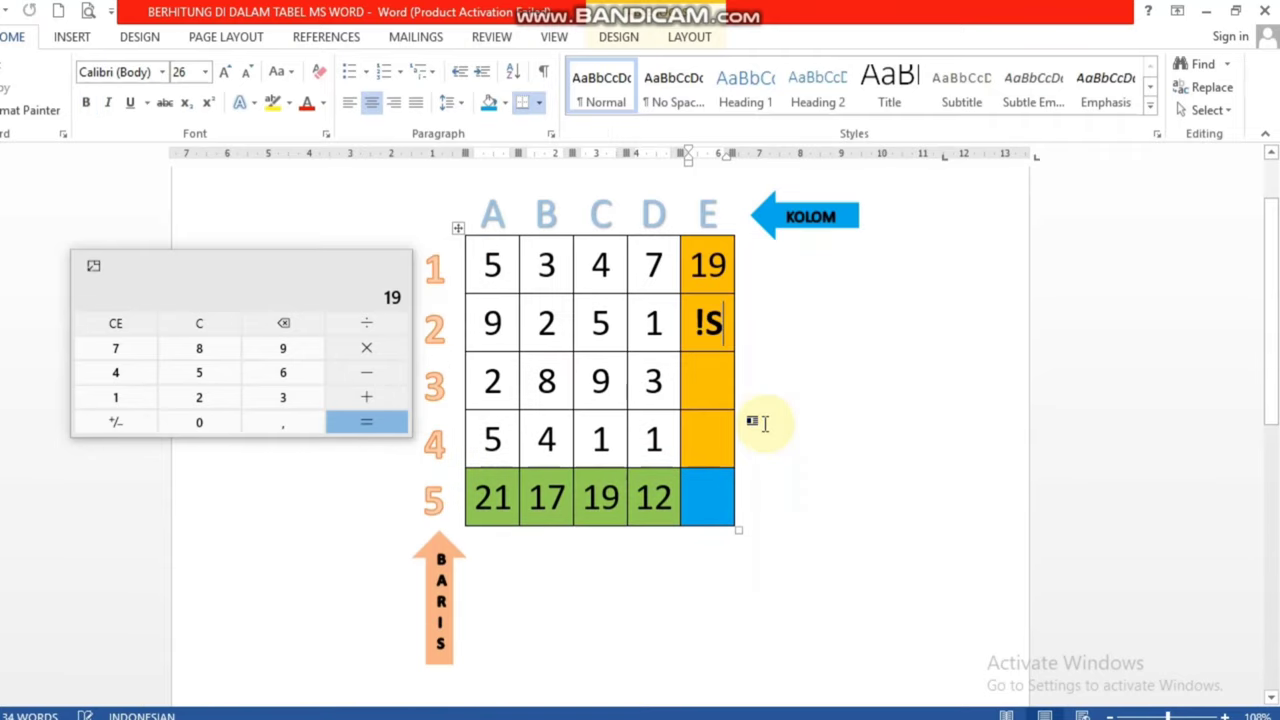
key(ctrl+z)
- Insert =SUM(LEFT) into cell E2 so it shows 17, and select that total
click(690, 37)
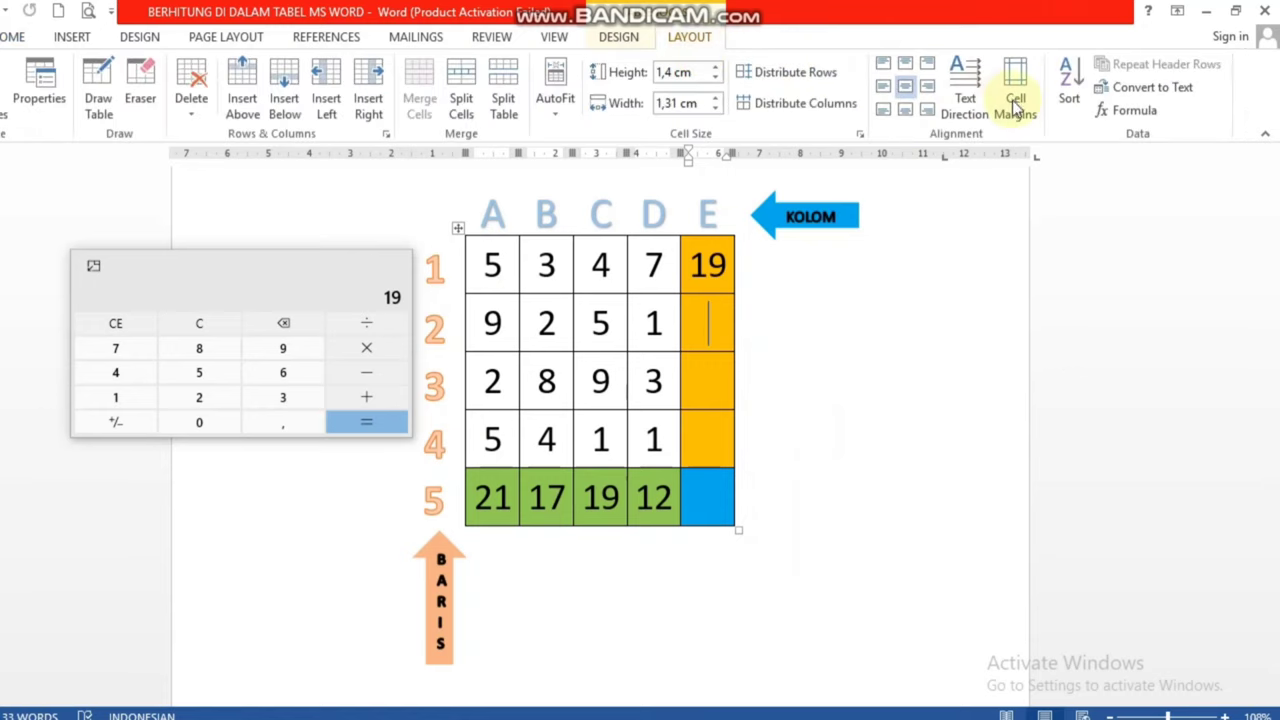
click(1113, 118)
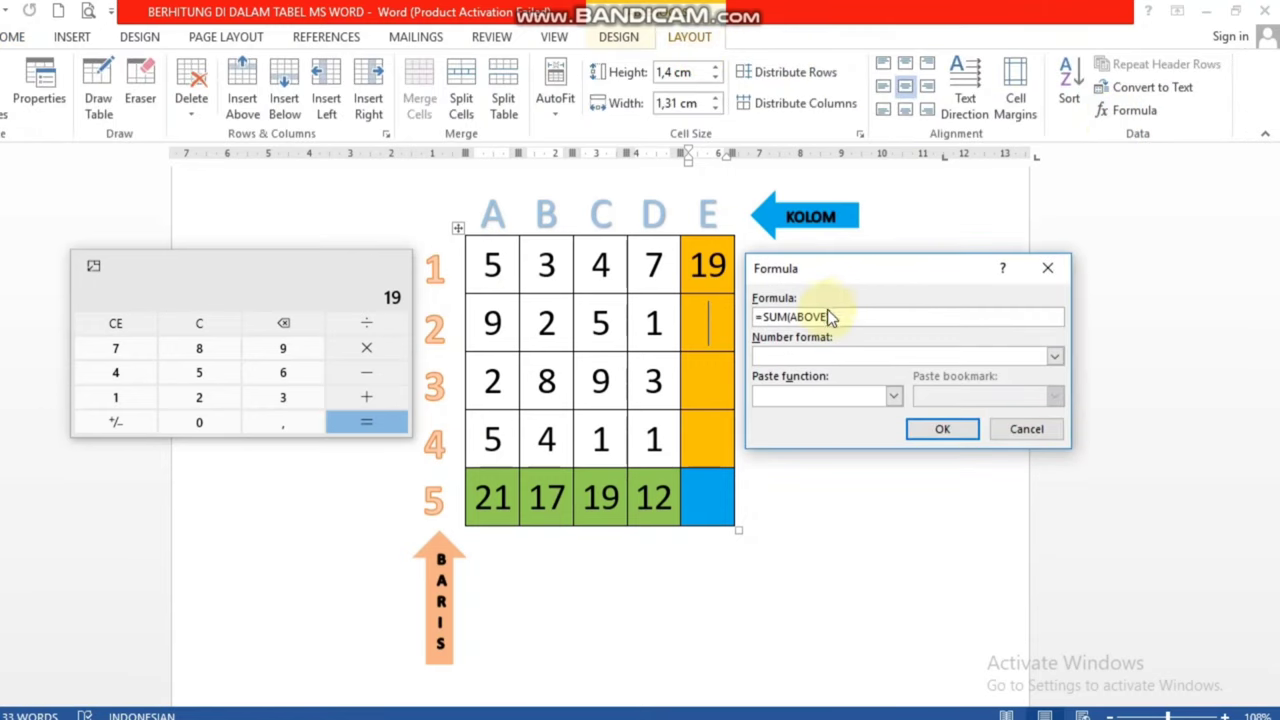
key(BackSpace)
key(BackSpace)
key(BackSpace)
key(BackSpace)
key(BackSpace)
key(BackSpace)
text(L)
text(EFT)
click(942, 429)
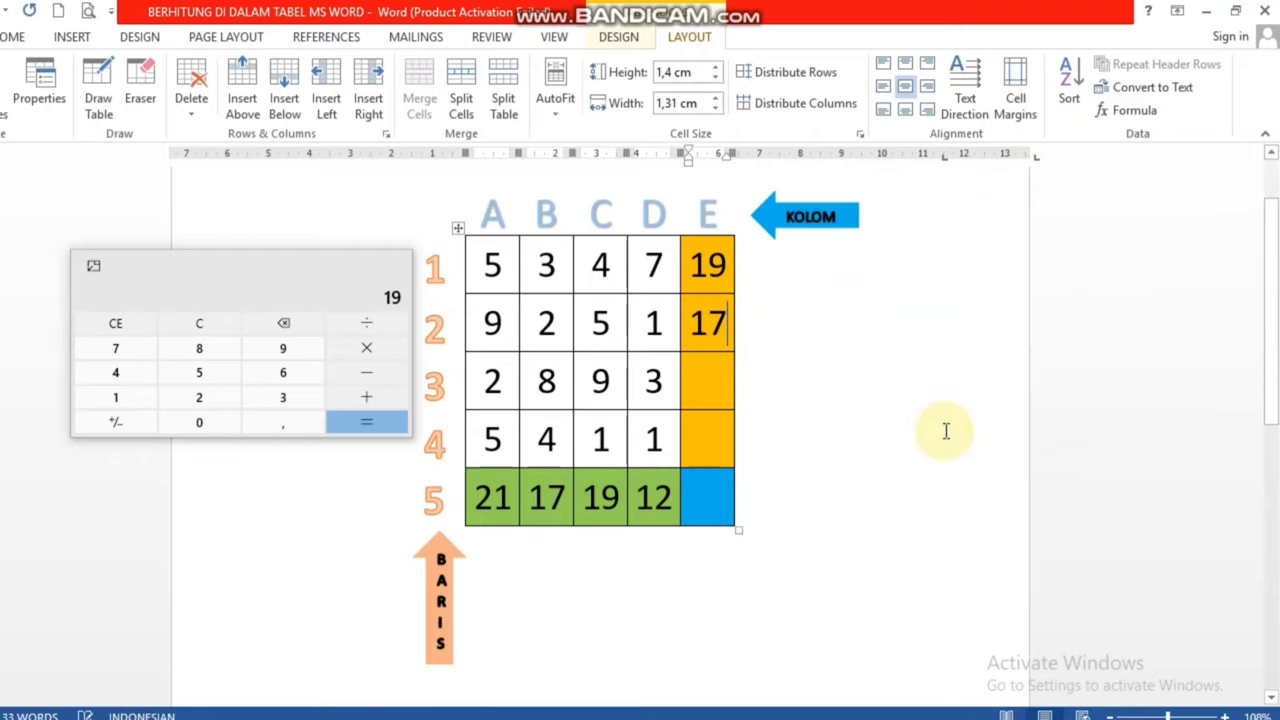
double_click(710, 336)
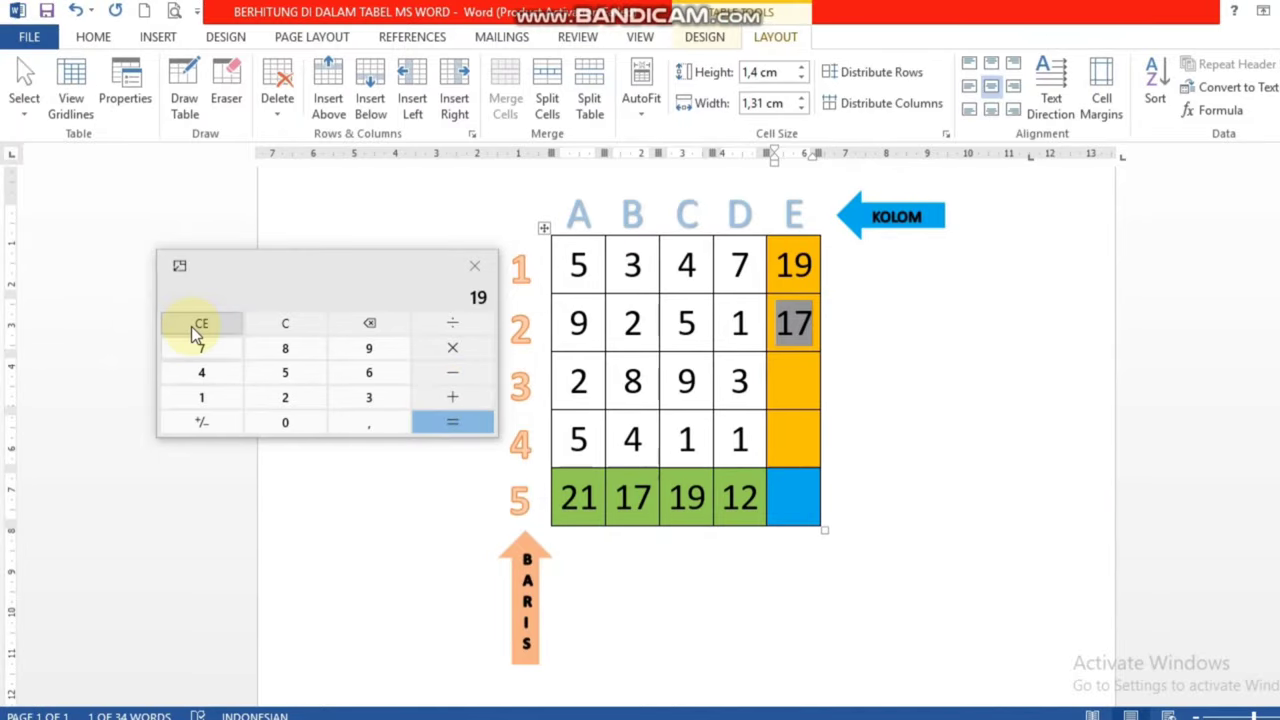
- Add 9 + 2 + 5 + 1 in Calculator to check cell E2's total of 17
click(197, 334)
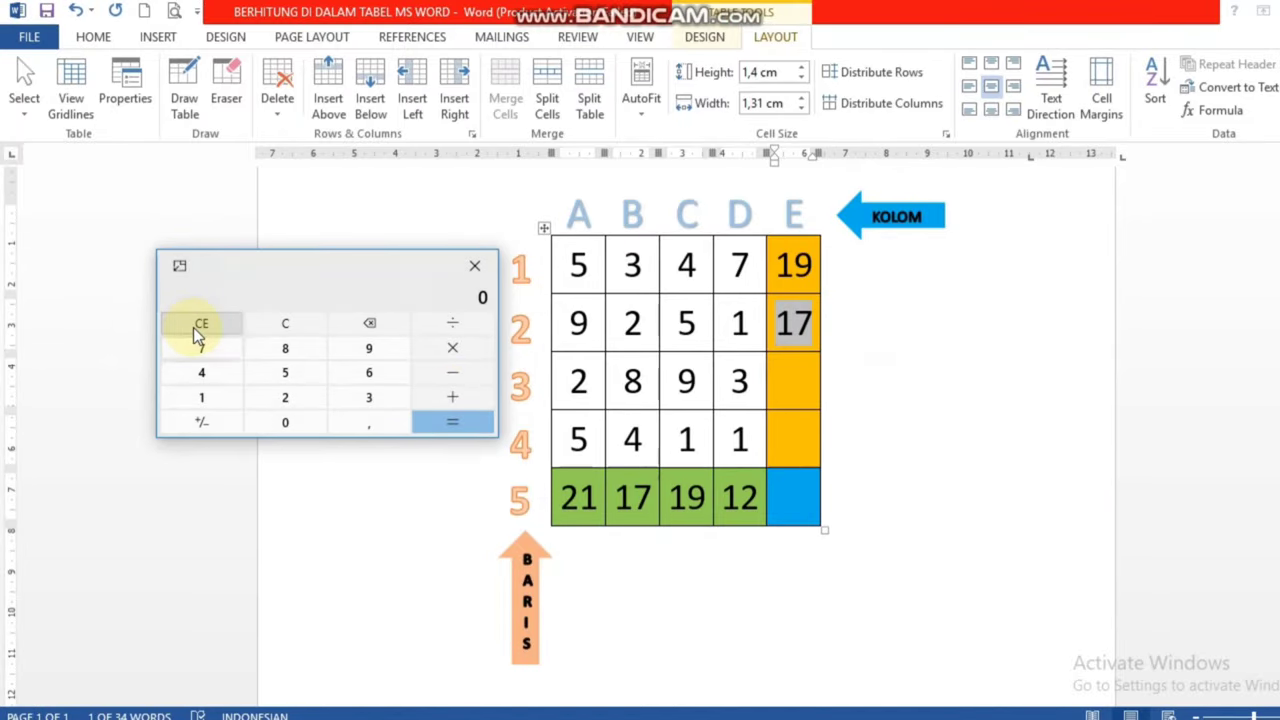
click(362, 350)
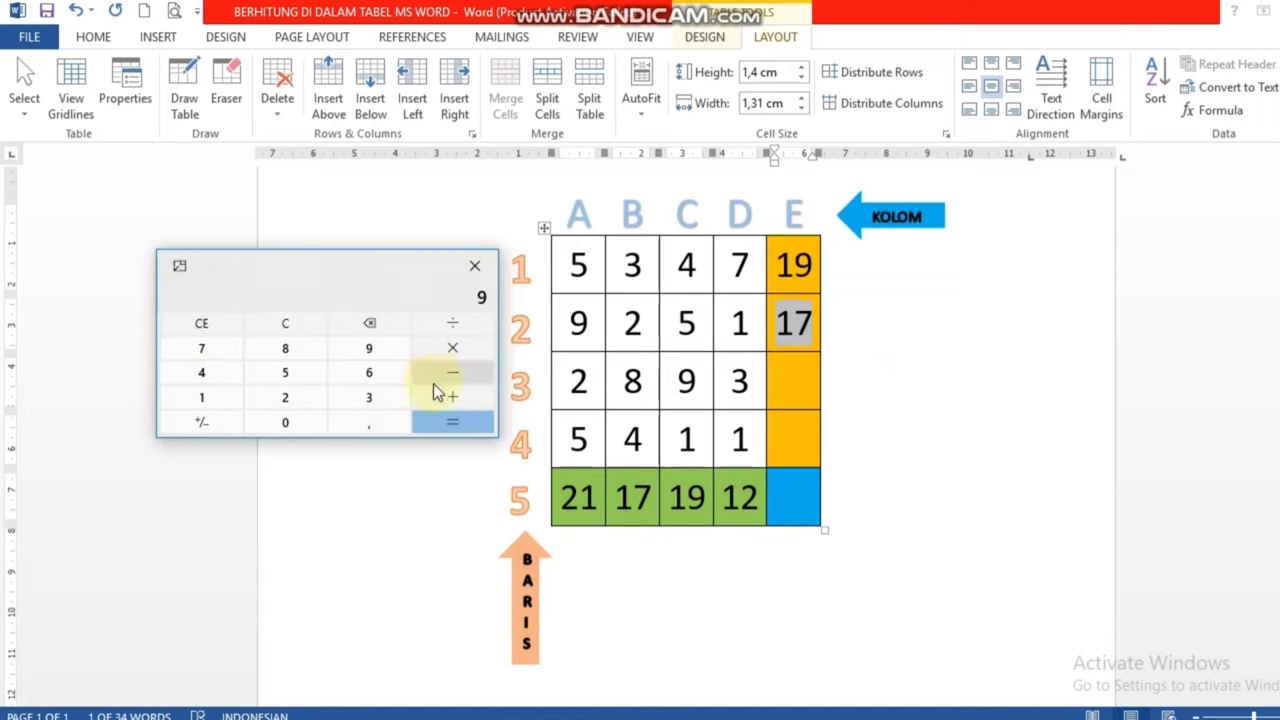
click(447, 400)
click(292, 404)
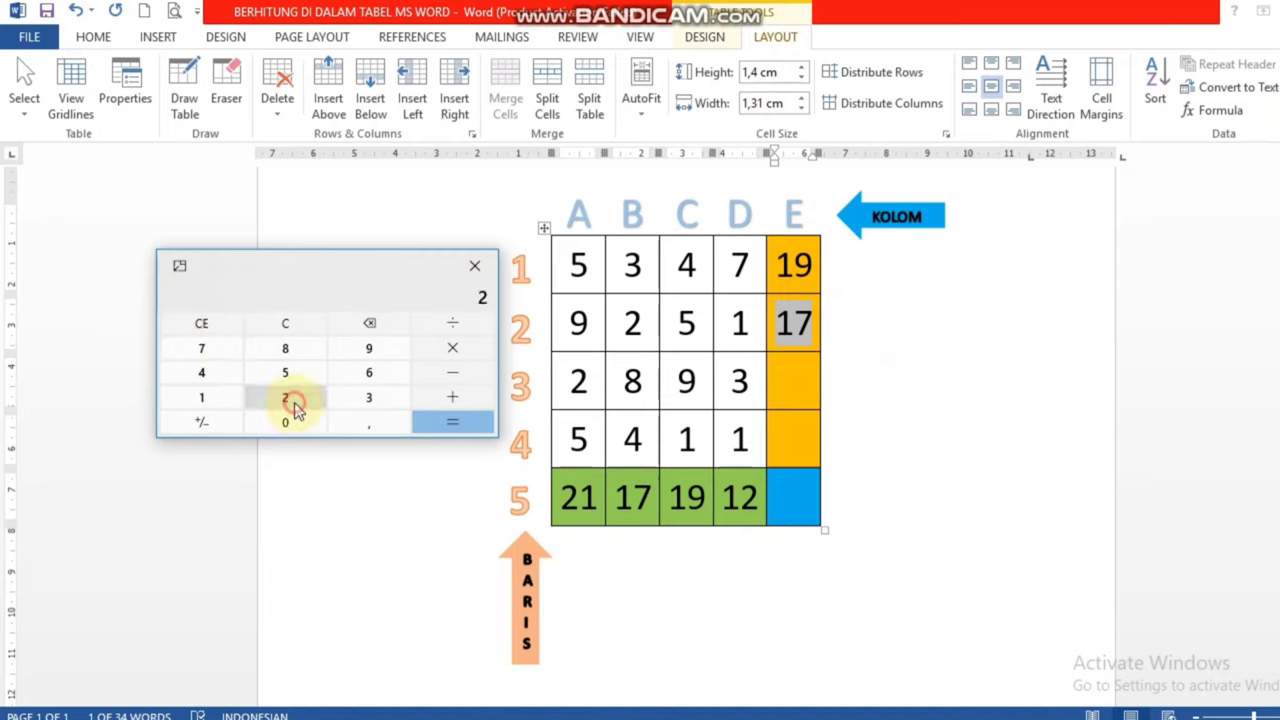
click(457, 397)
click(313, 372)
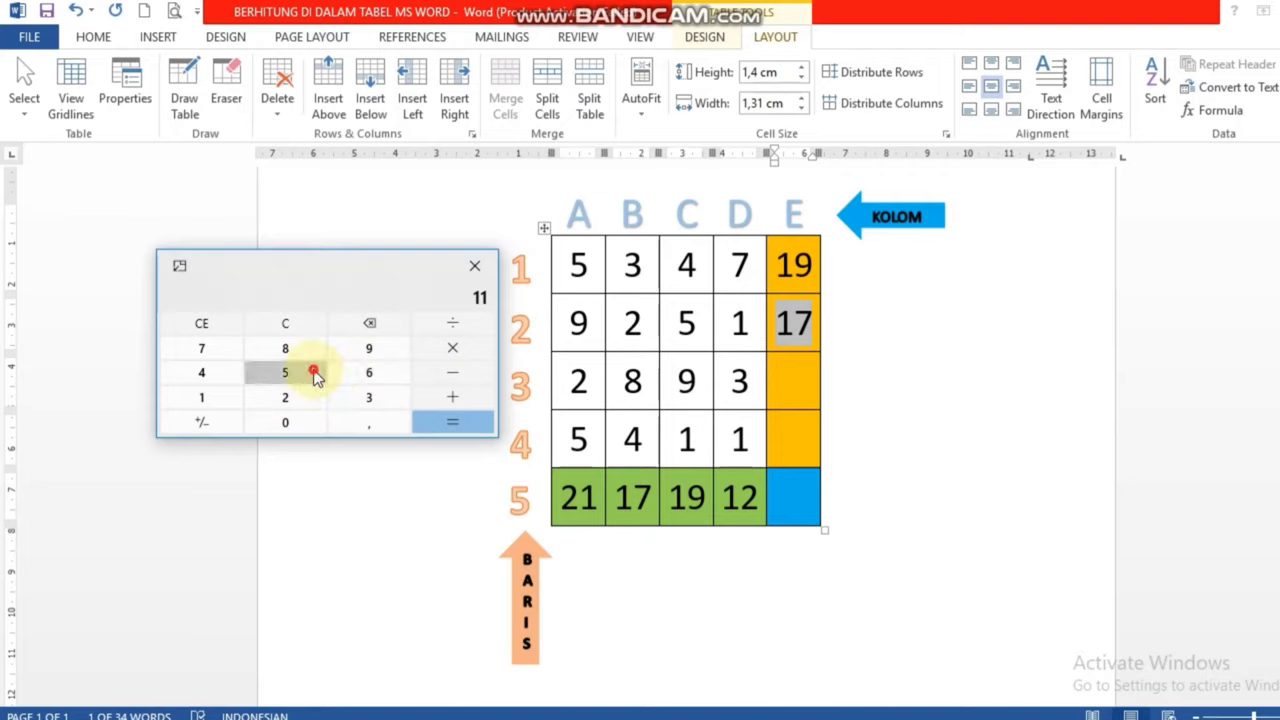
click(450, 397)
click(218, 397)
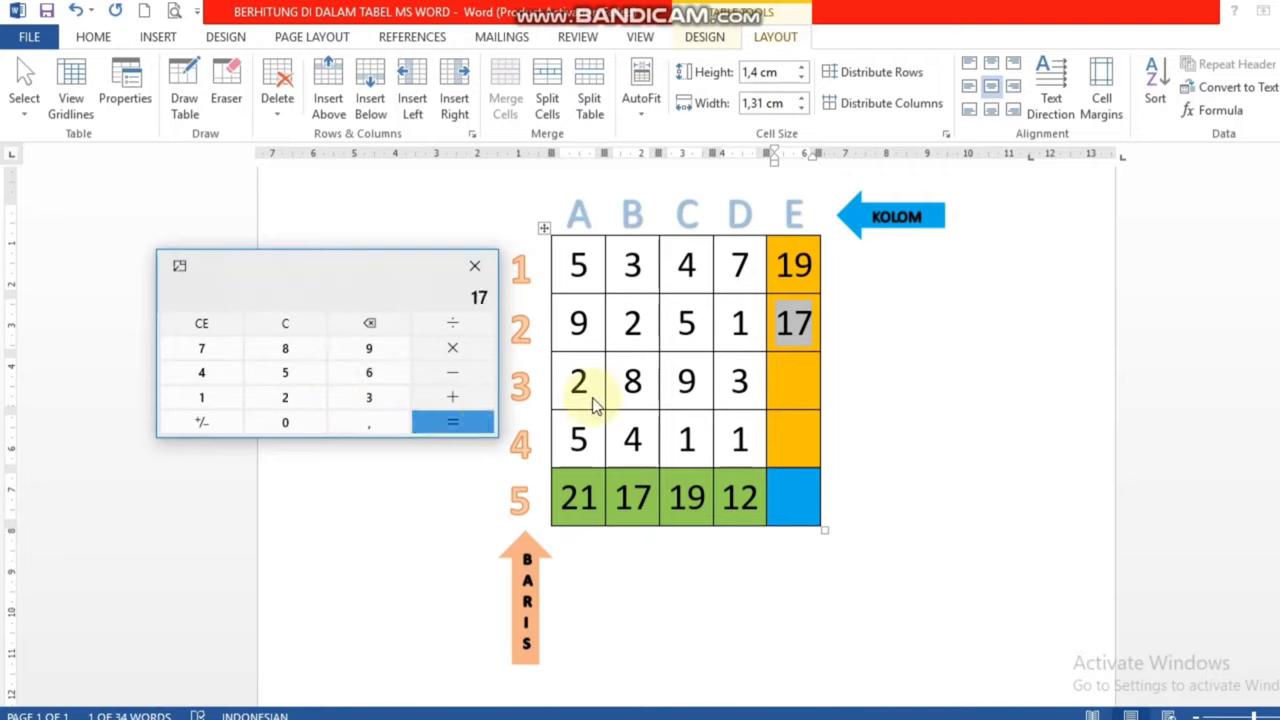
click(790, 330)
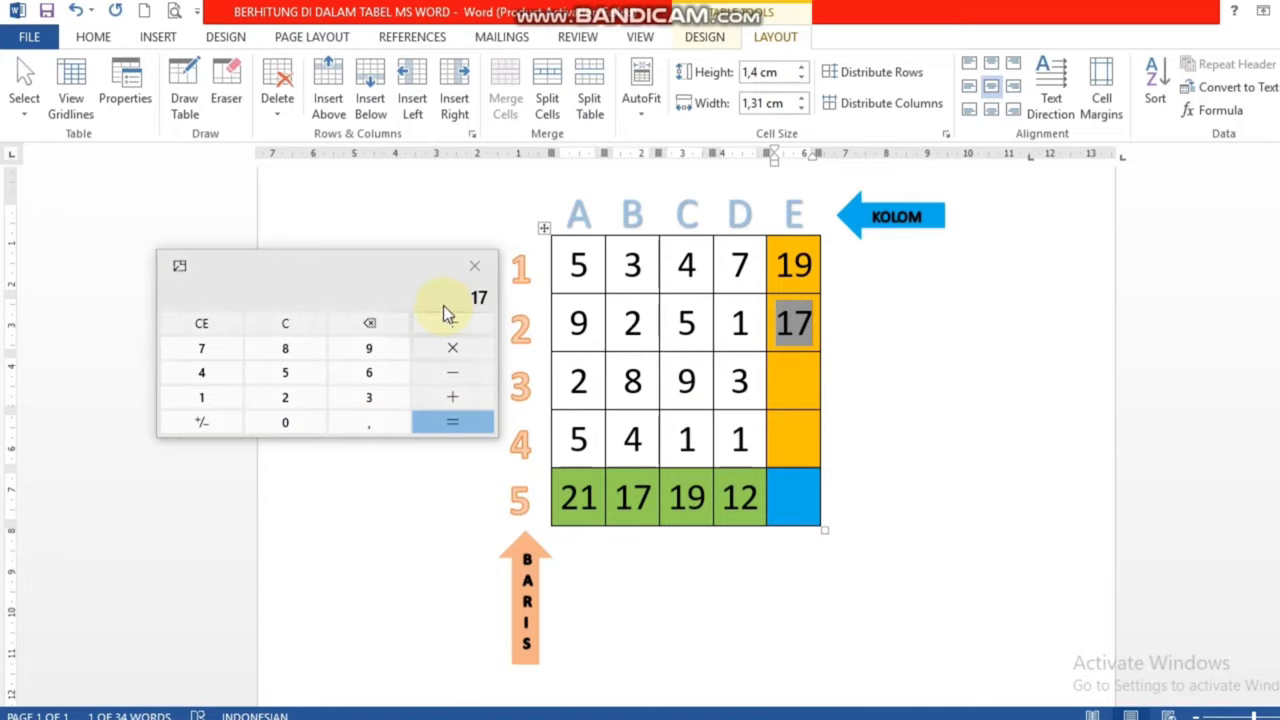
- Insert =SUM(LEFT) into cell E3 so it shows 22, then select the new total
click(806, 391)
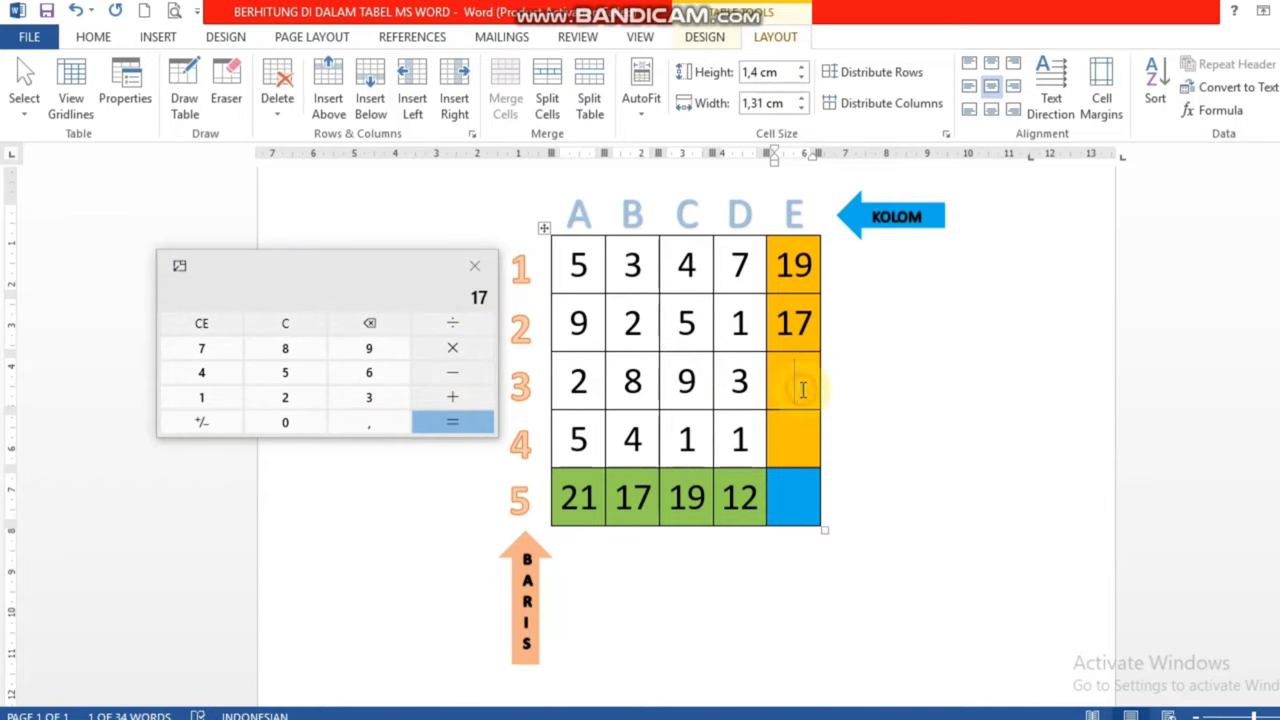
click(1230, 112)
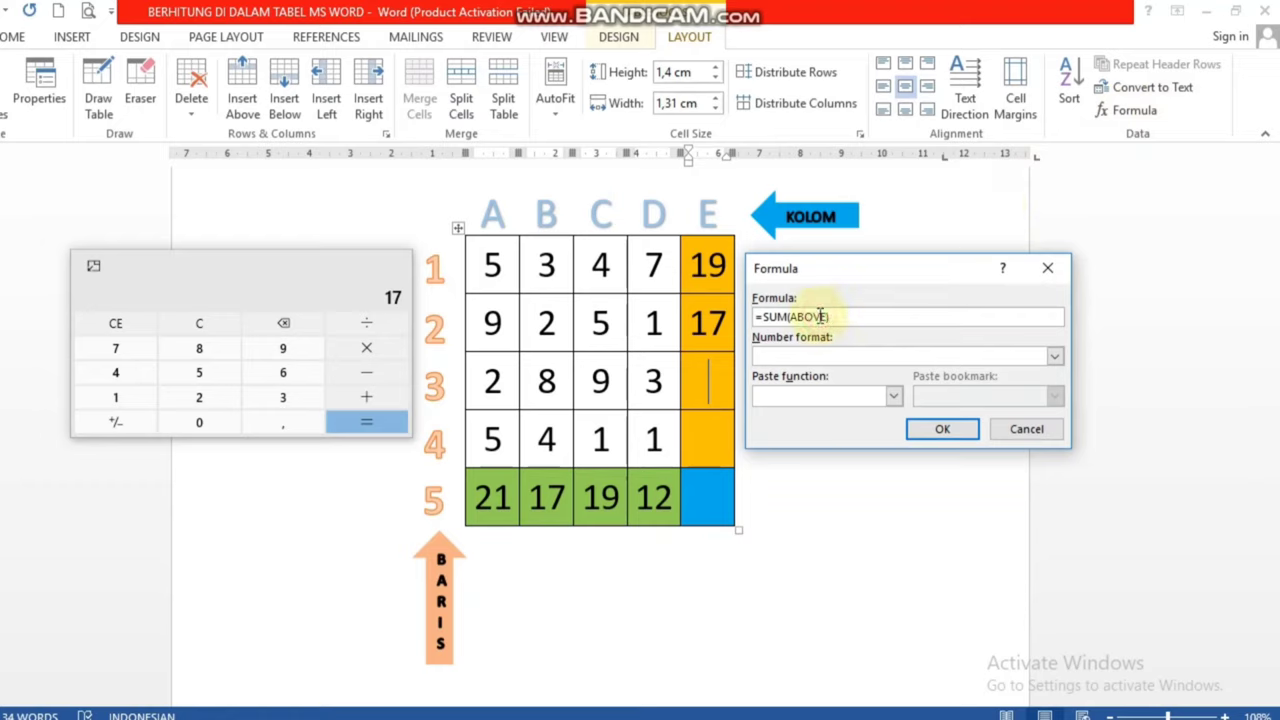
key(BackSpace)
key(BackSpace)
text(LEFT)
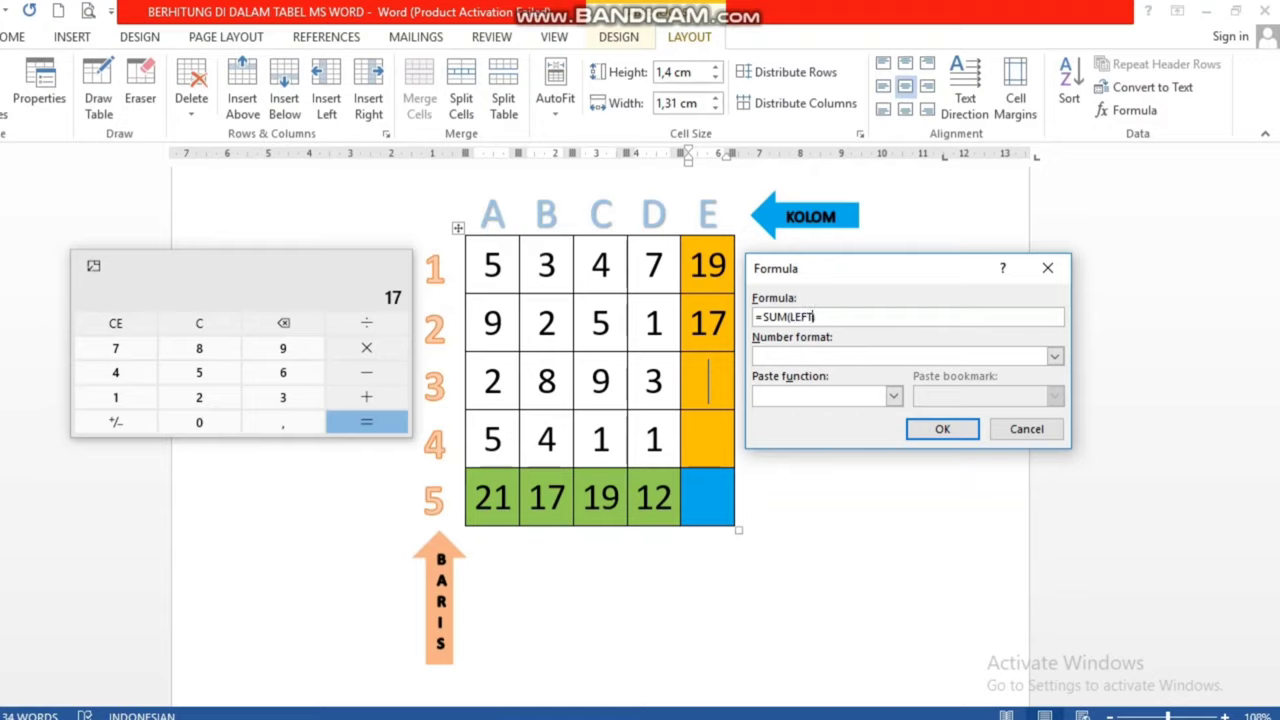
key(Return)
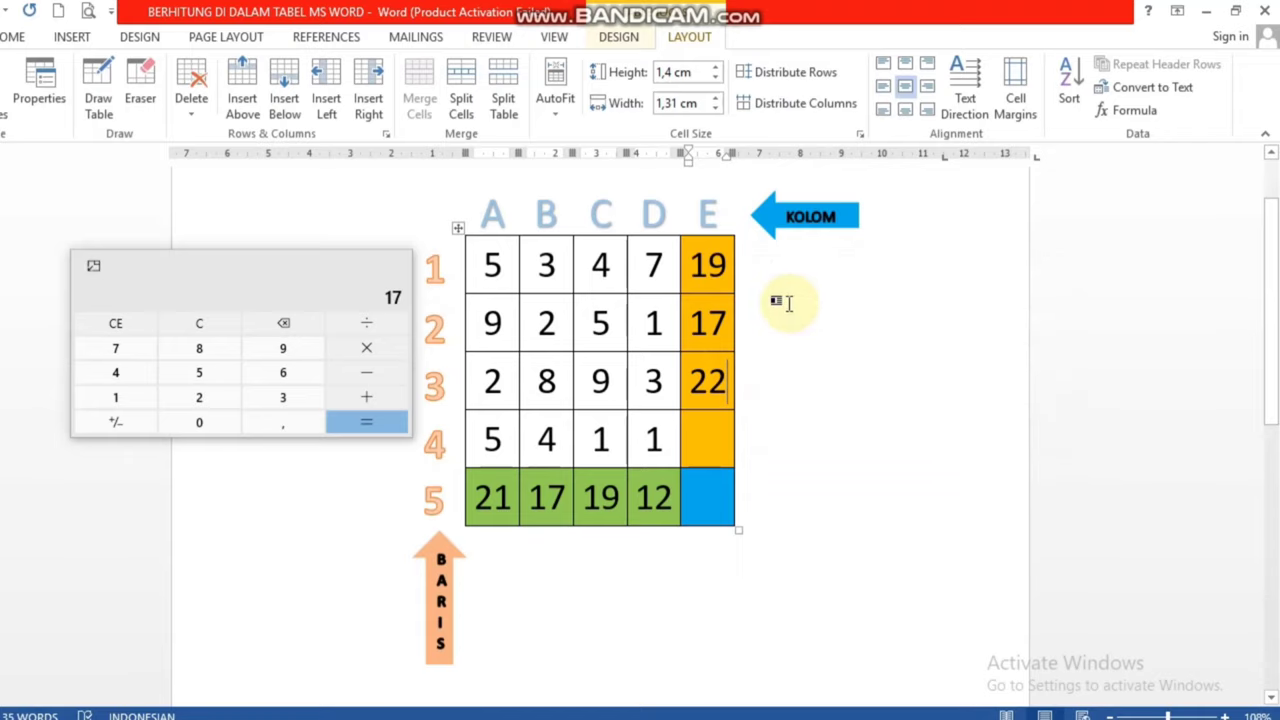
click(711, 386)
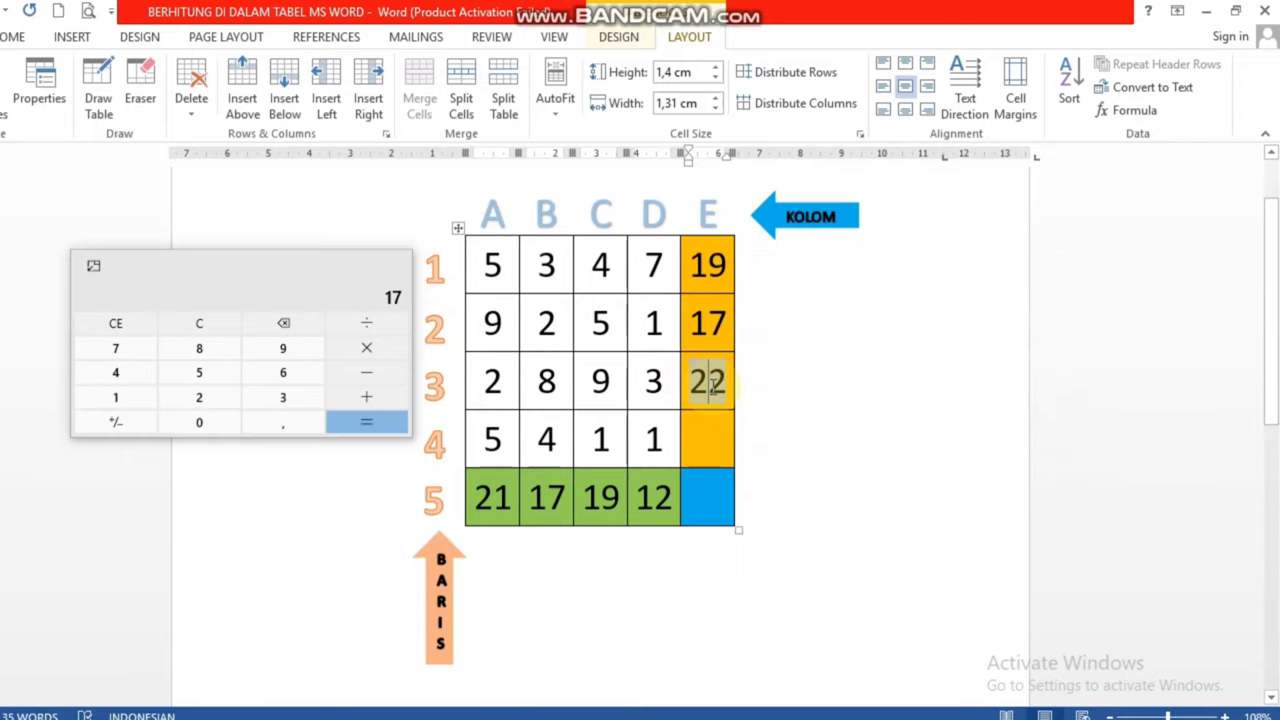
- Add 2 + 8 + 9 + 3 in Calculator to get 22, matching E3, then place the cursor in cell E4
click(196, 323)
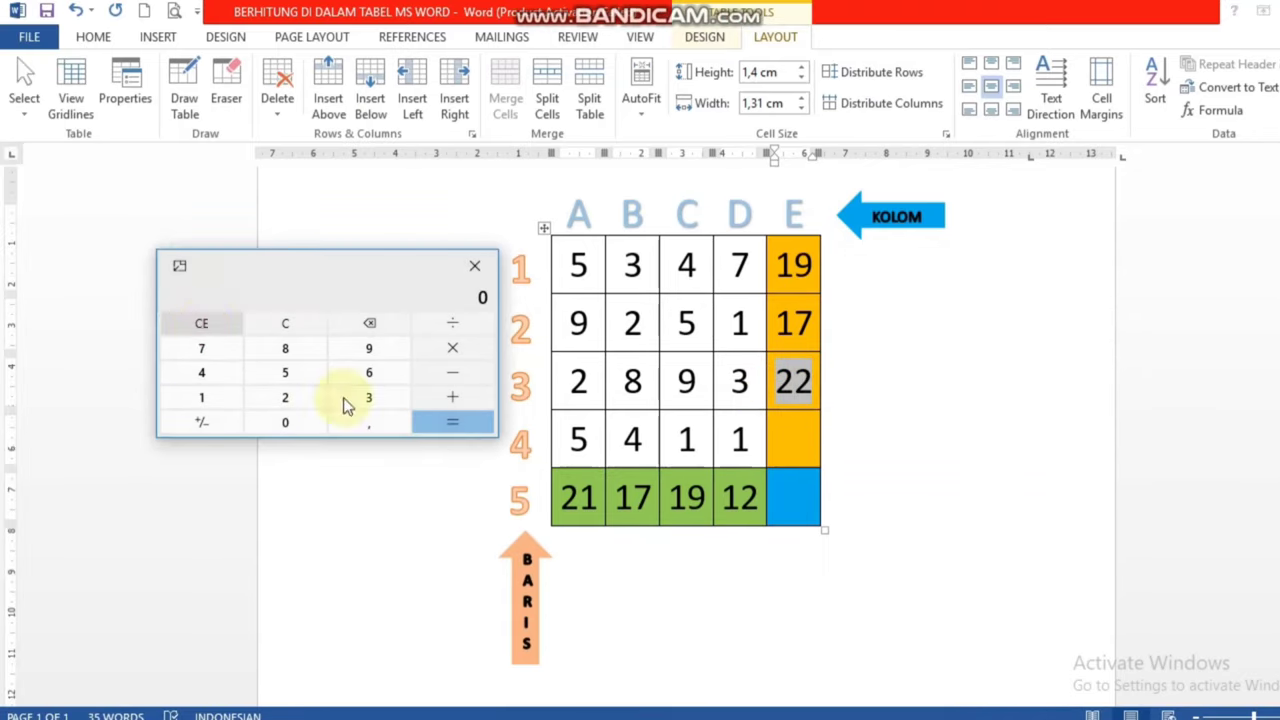
click(290, 397)
click(445, 400)
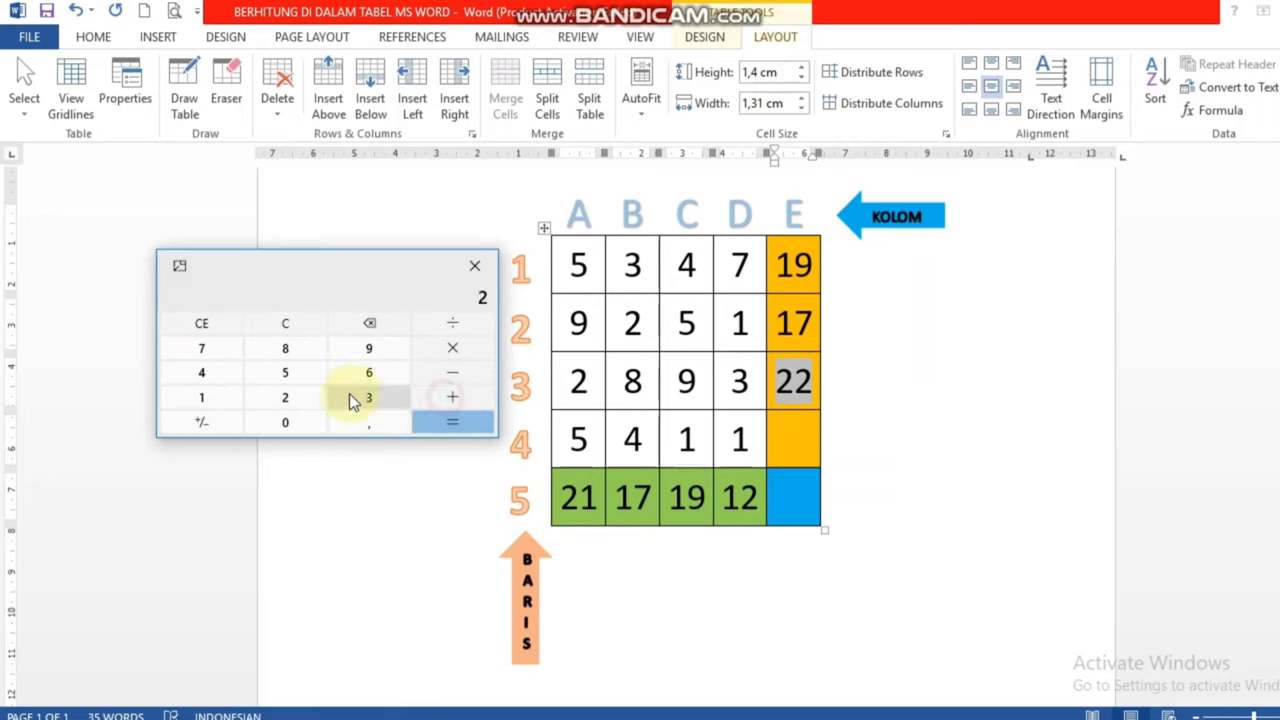
click(290, 350)
click(455, 397)
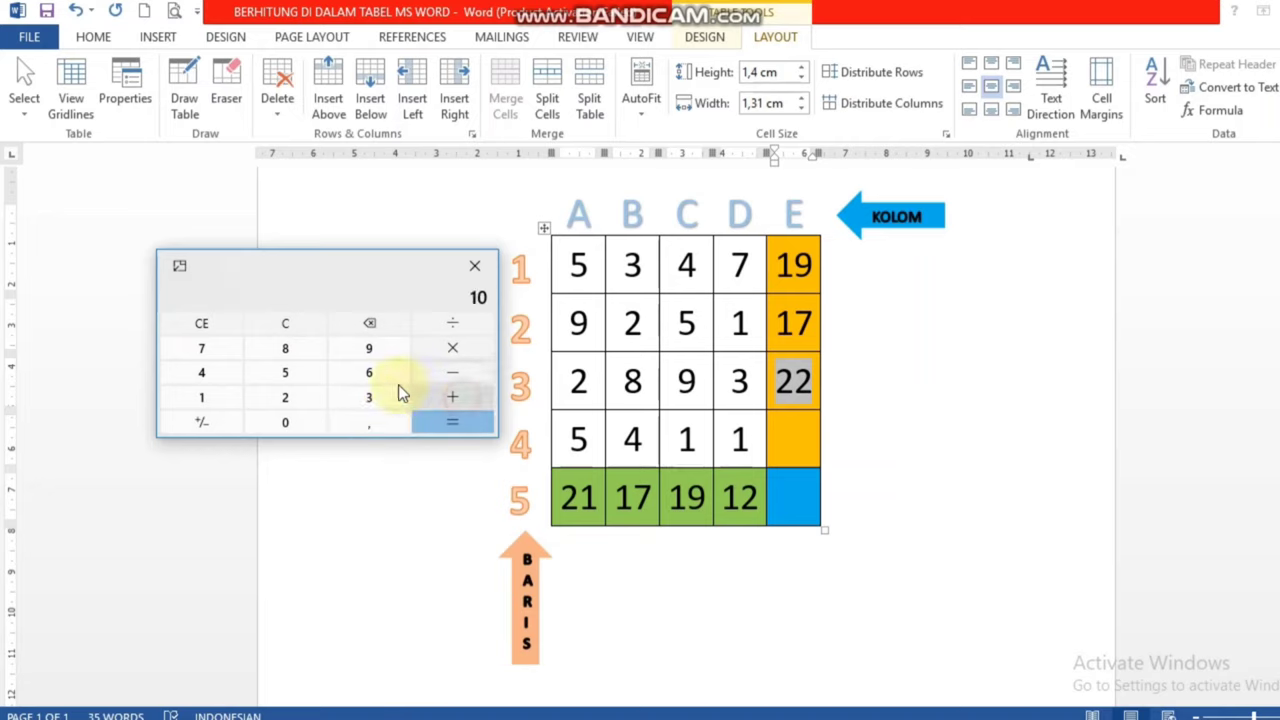
click(378, 351)
click(460, 400)
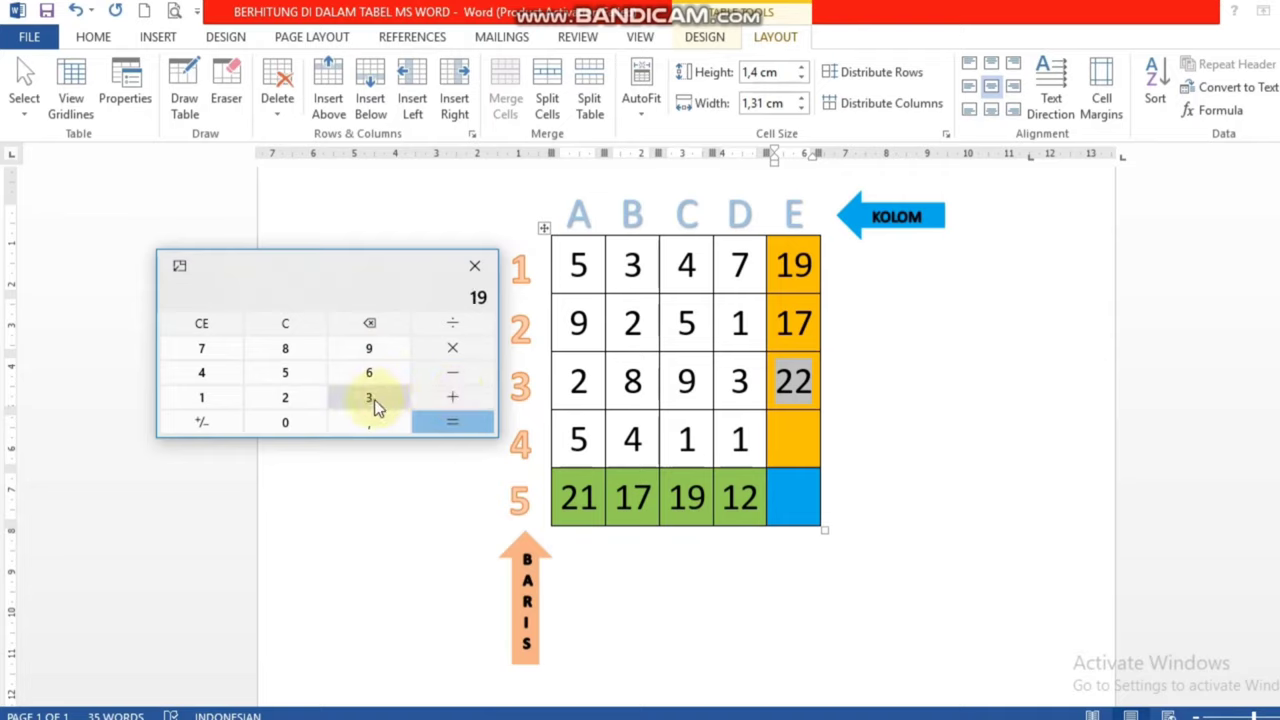
click(372, 398)
click(456, 422)
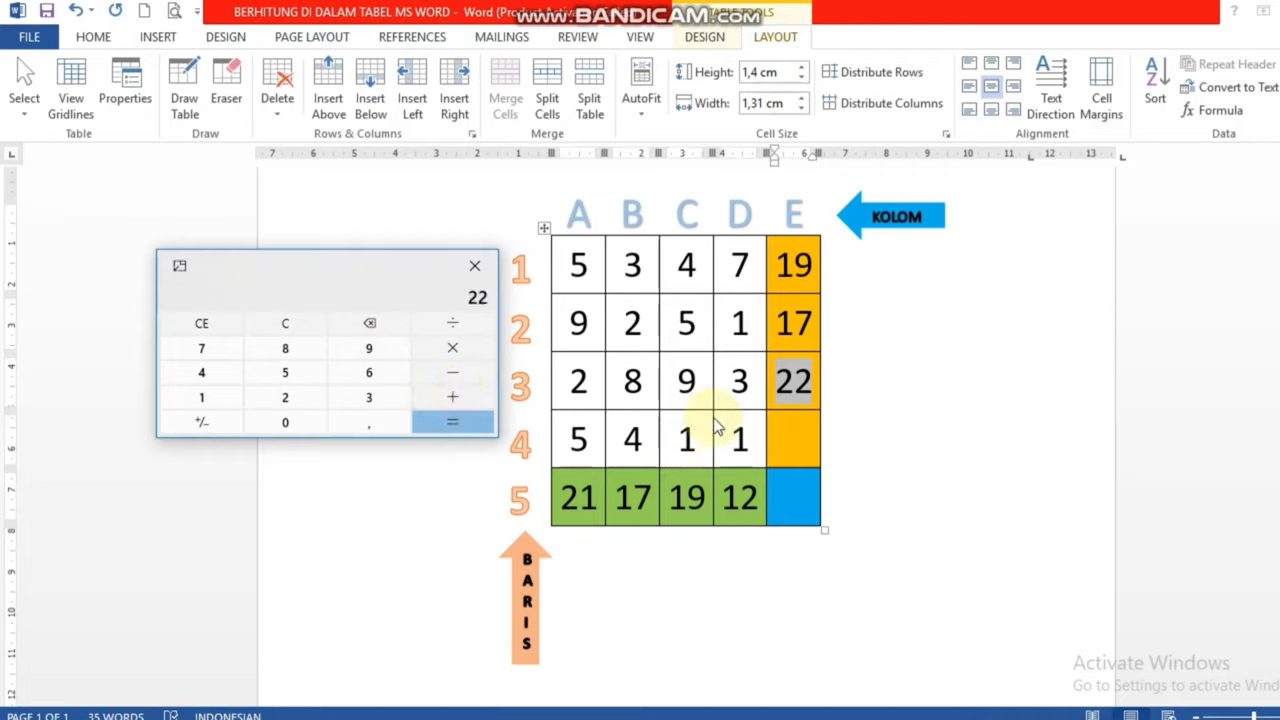
click(788, 390)
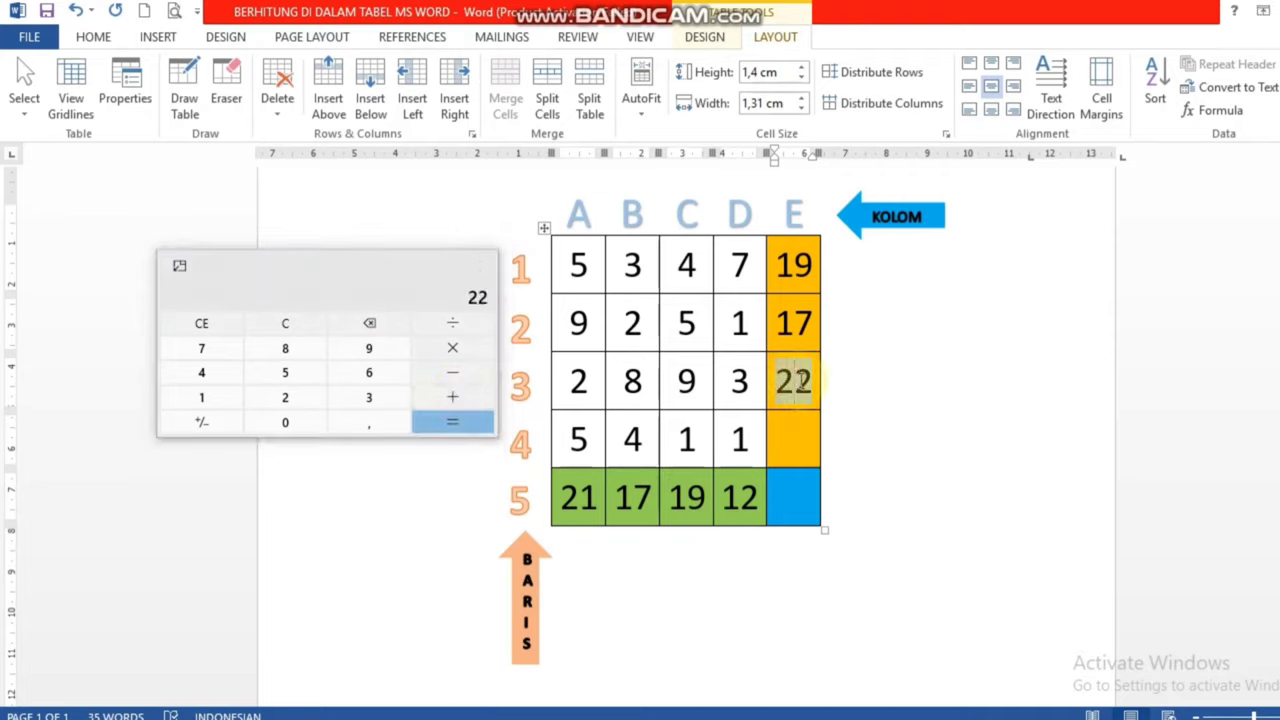
click(793, 440)
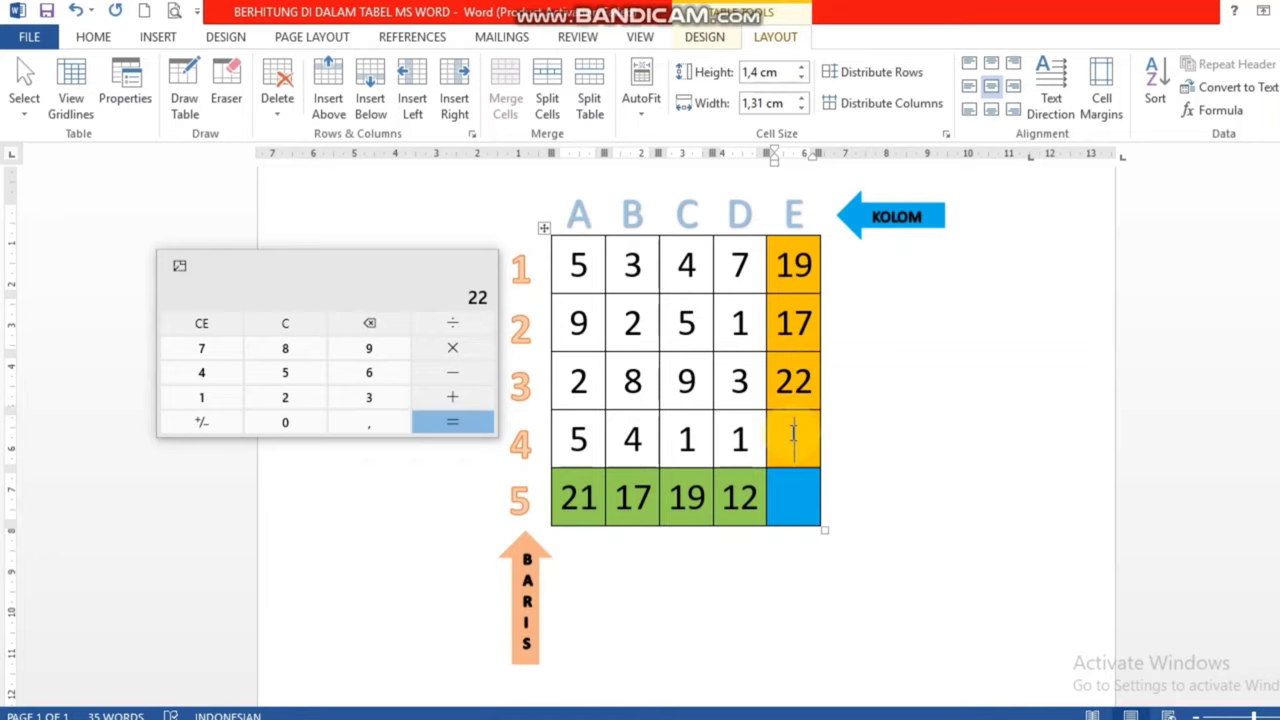
- Change cell E4's formula to =SUM(LEFT) so it totals row 4 as 11
click(1128, 113)
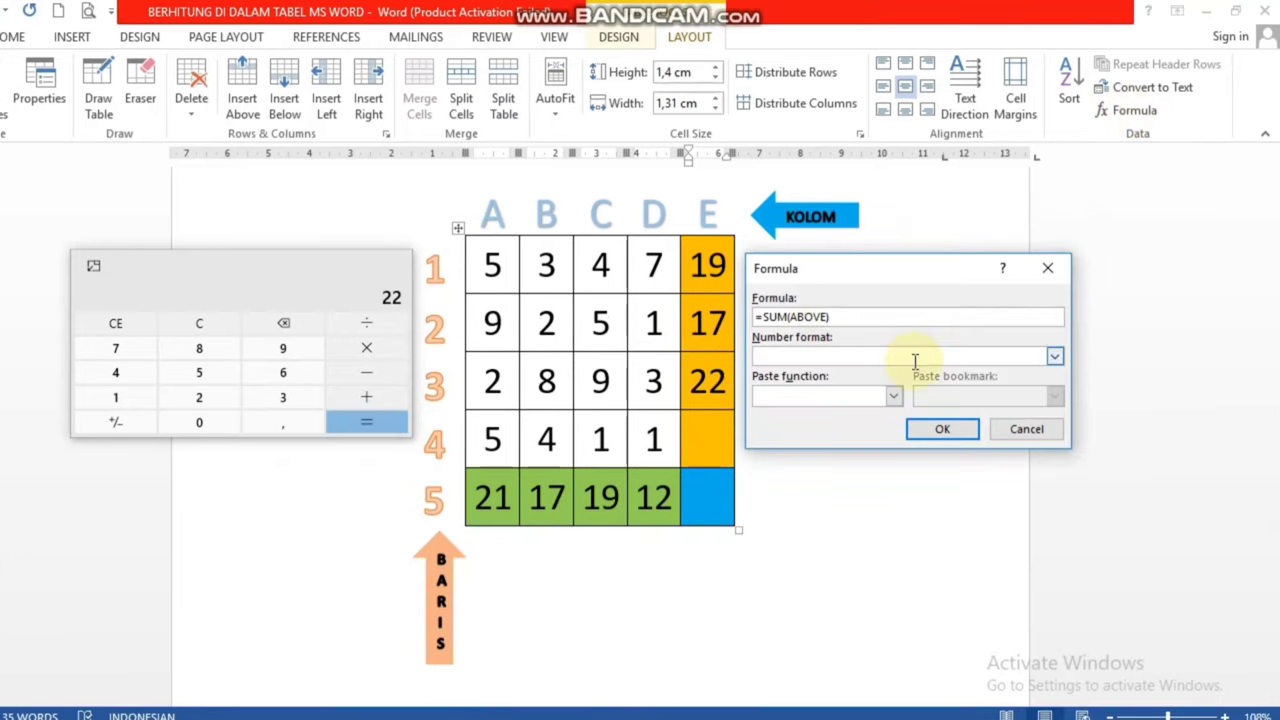
key(BackSpace)
key(BackSpace)
key(BackSpace)
key(BackSpace)
text(LEFT)
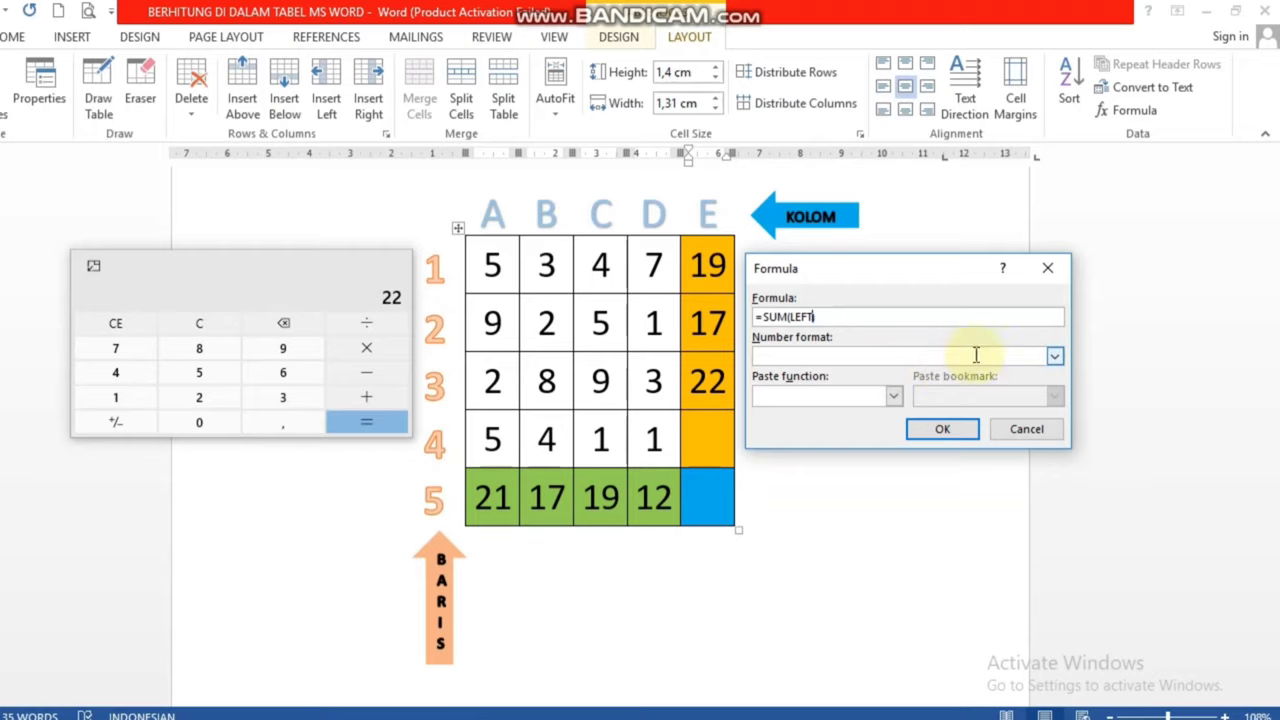
click(970, 430)
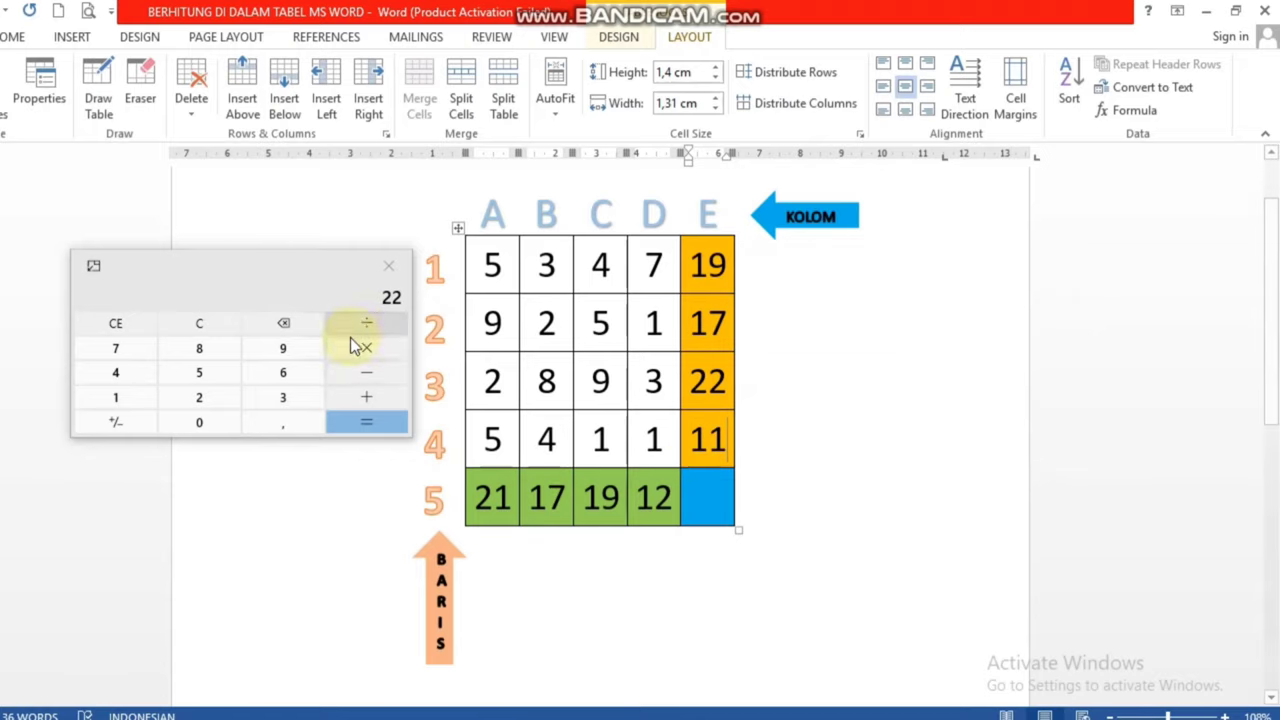
- Add 5 + 4 + 1 + 1 in Calculator to get 11, matching cell E4
click(197, 330)
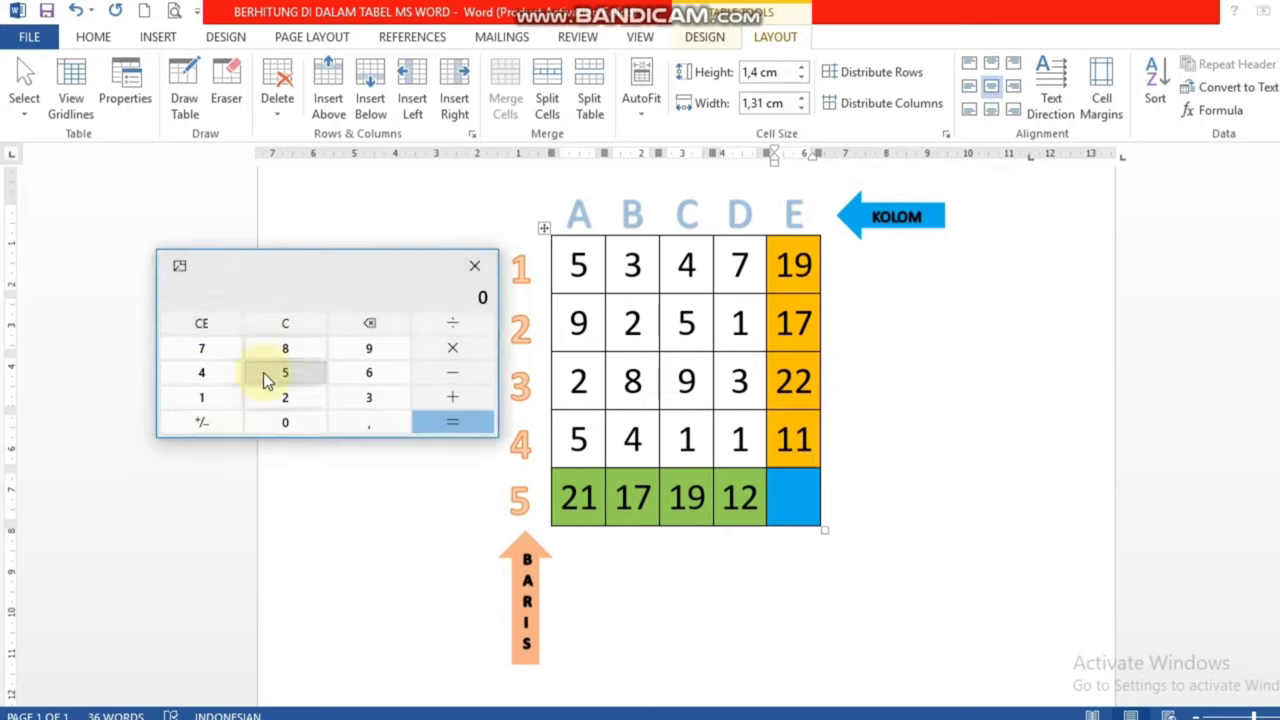
click(266, 372)
click(469, 397)
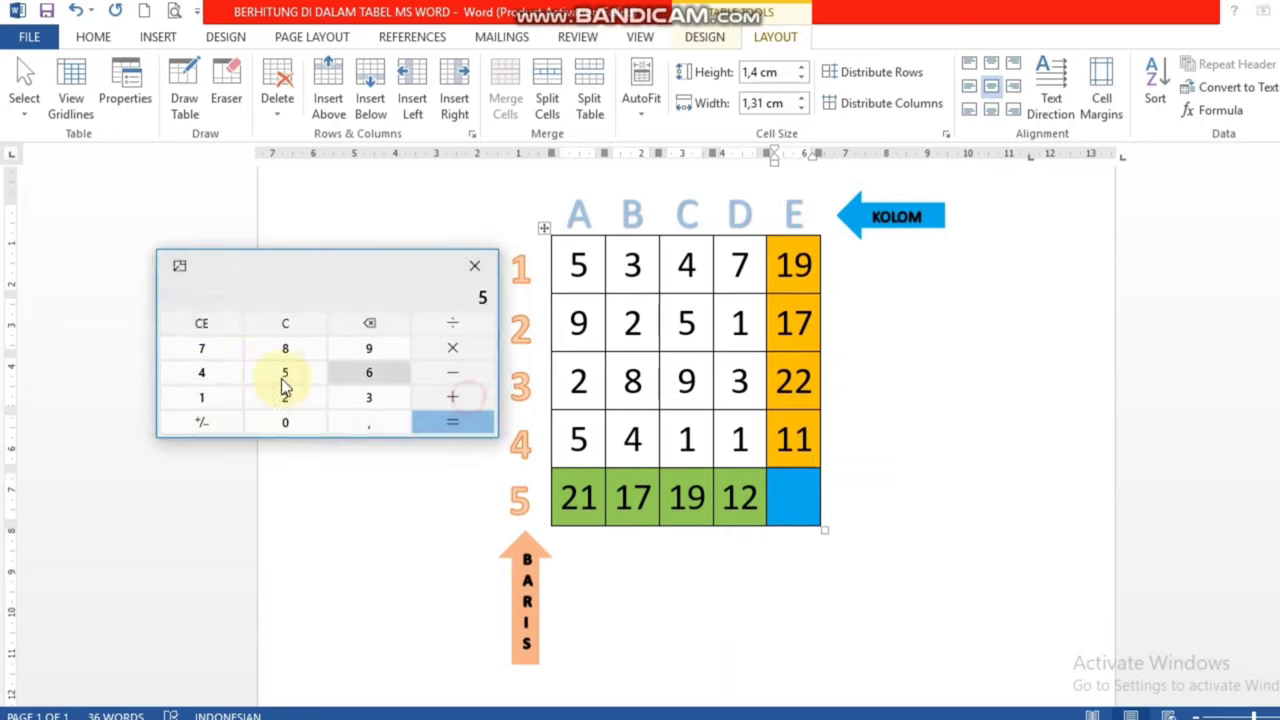
click(220, 371)
click(484, 401)
click(203, 397)
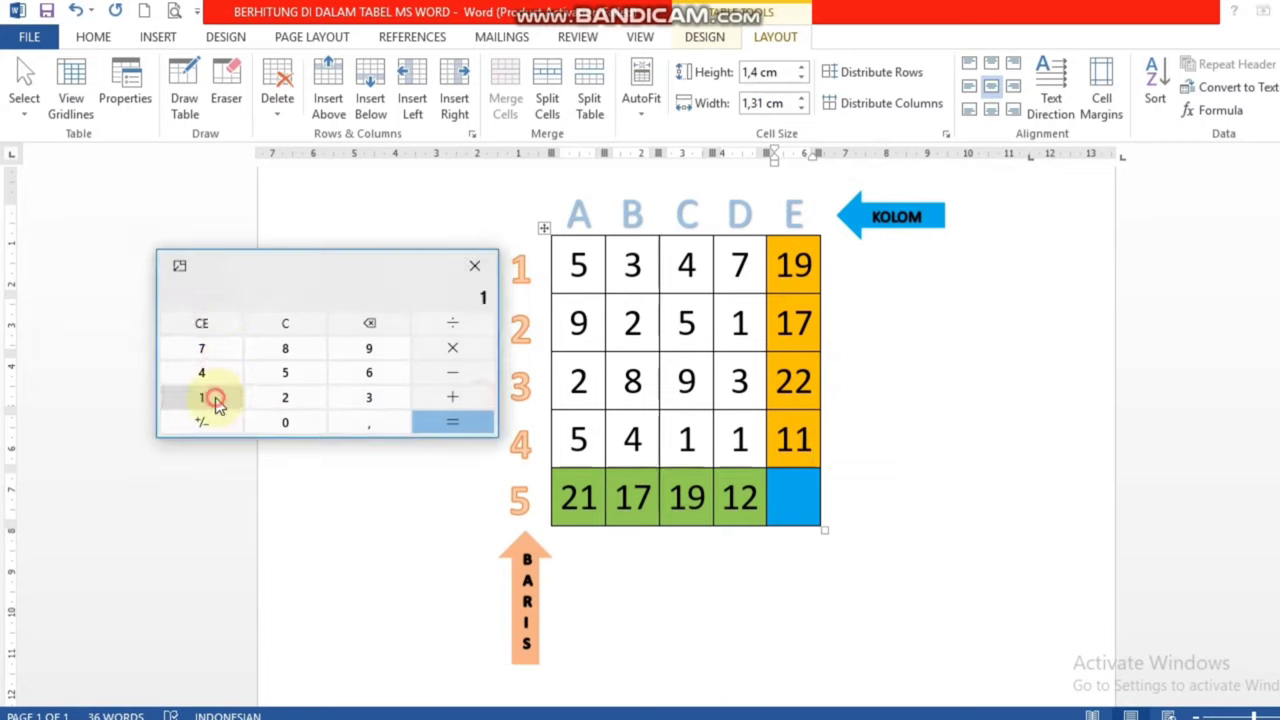
click(470, 397)
click(200, 397)
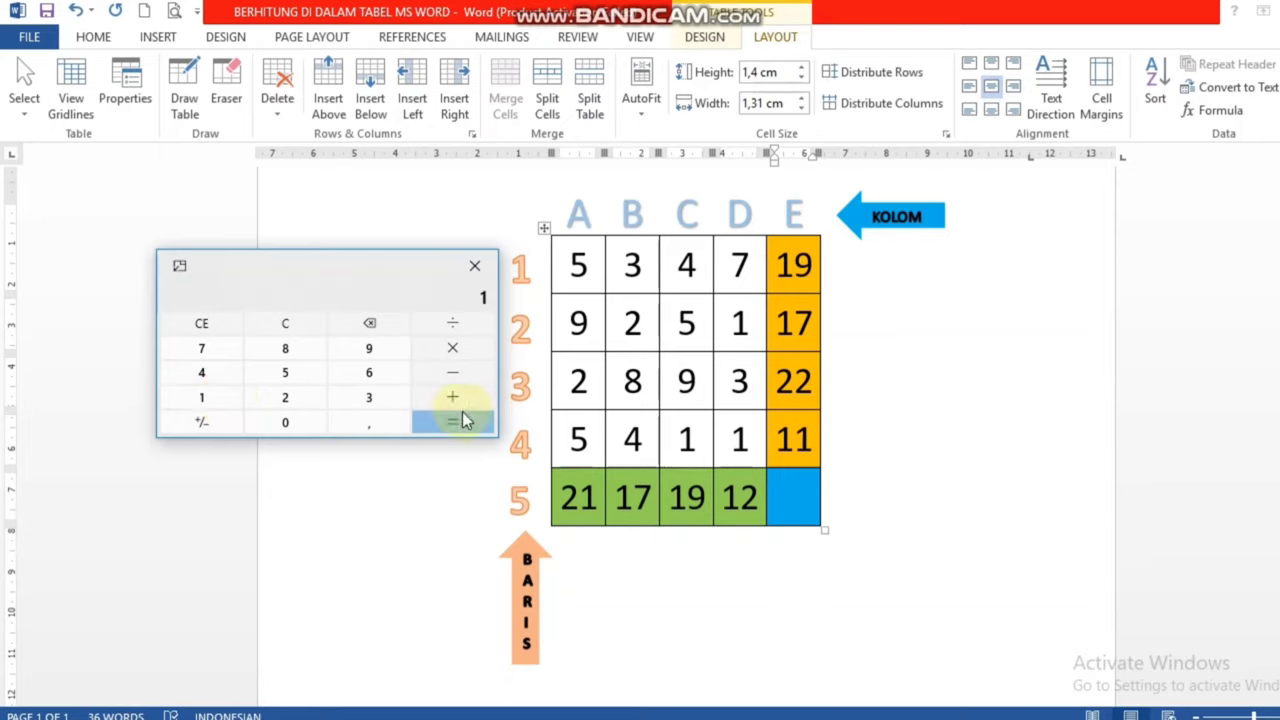
click(463, 421)
click(793, 444)
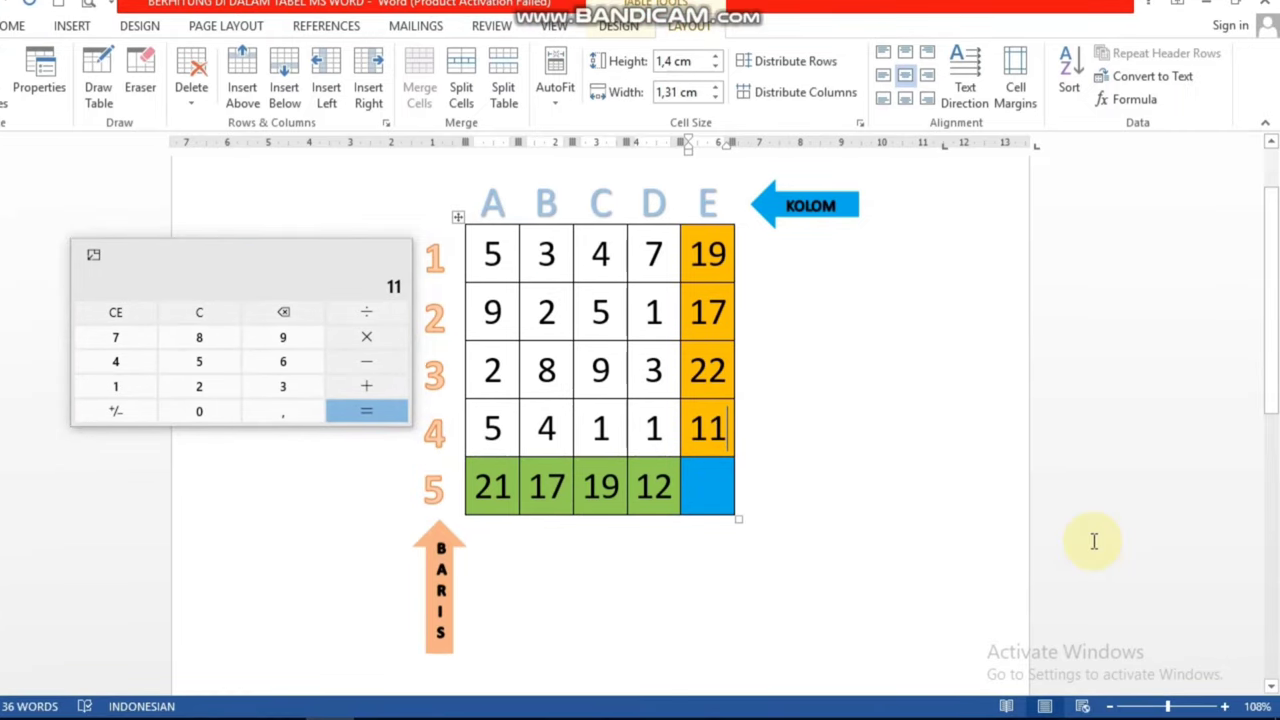
- Start a centred line in the middle of the page below the table
scroll(808, 528, down, 3)
scroll(808, 528, down, 3)
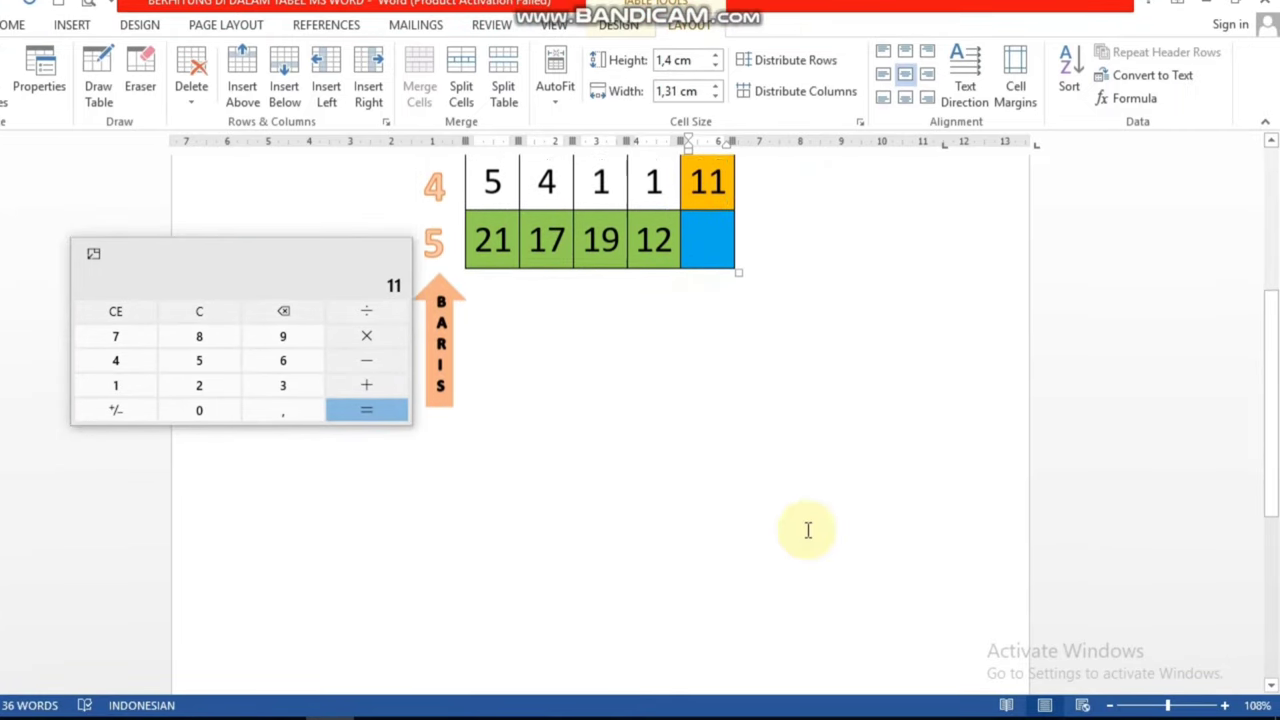
click(598, 495)
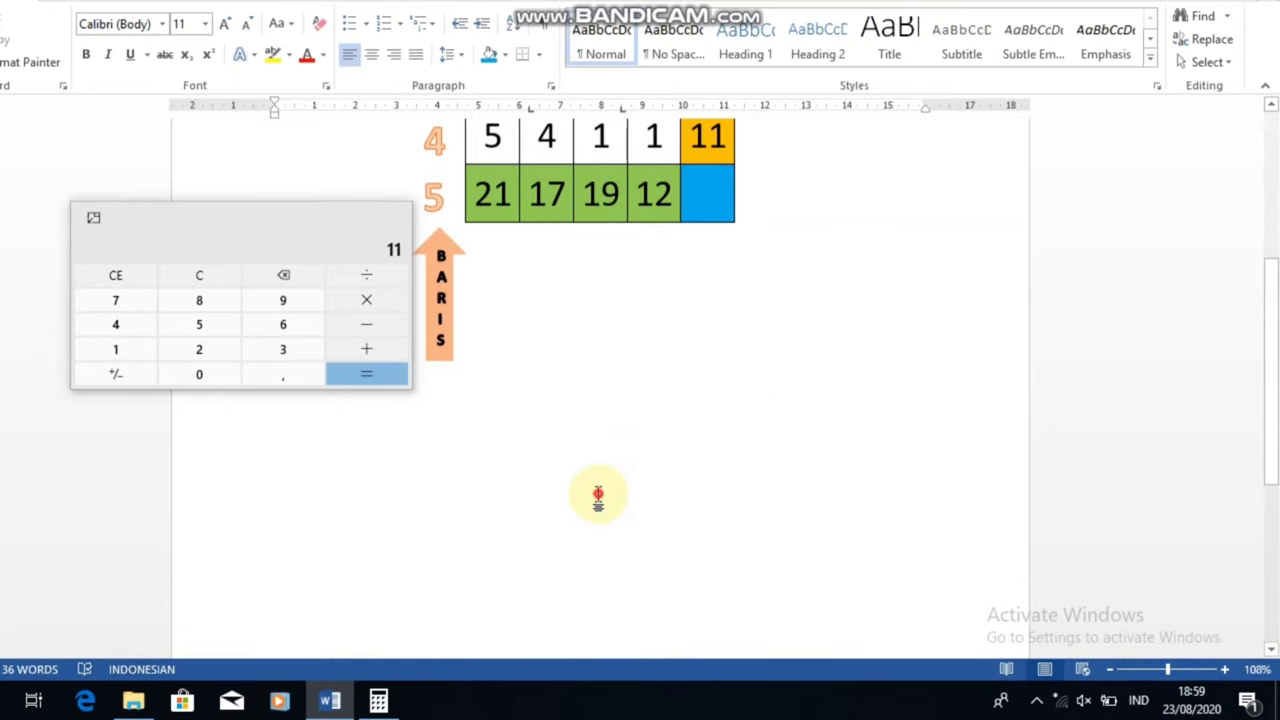
double_click(599, 497)
click(607, 500)
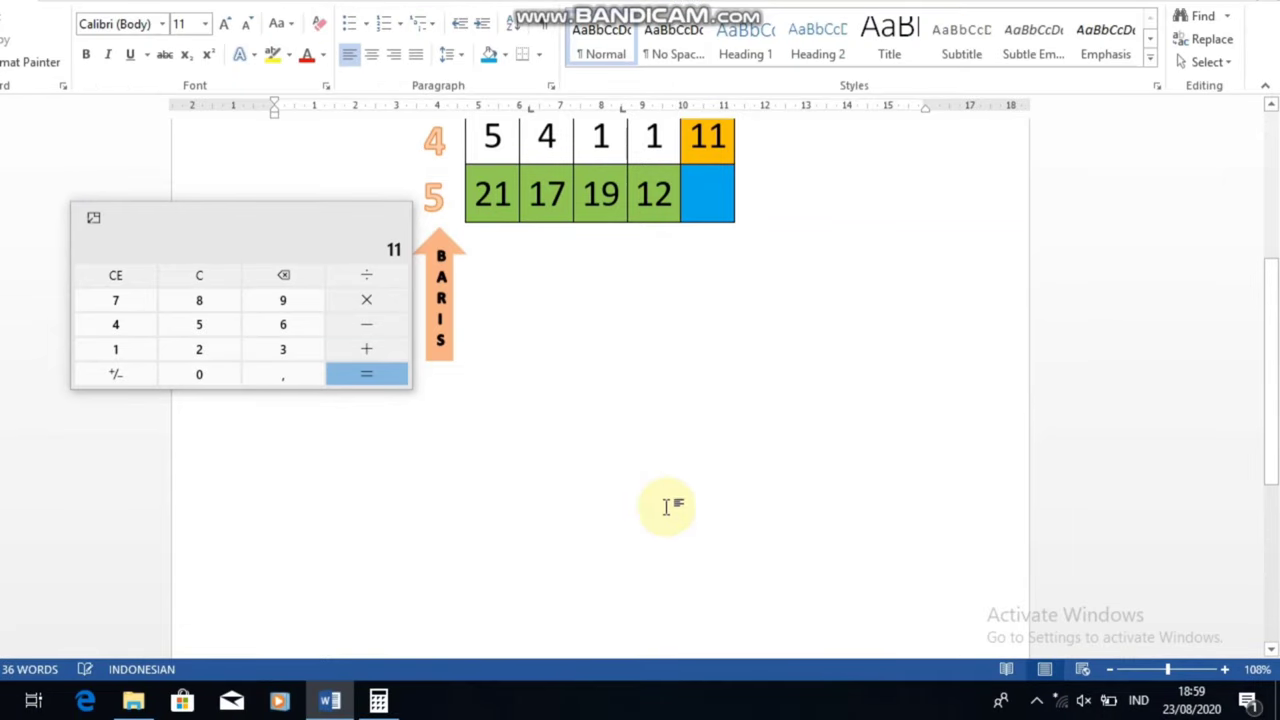
double_click(604, 436)
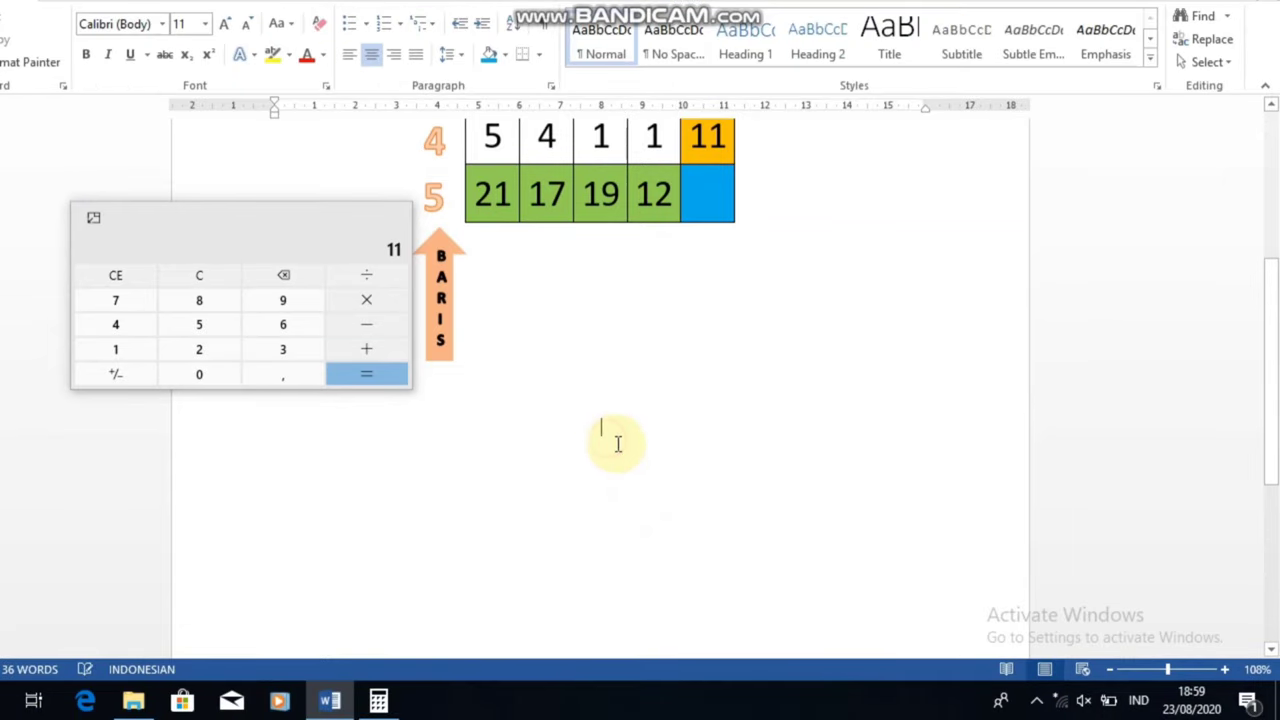
- Set the font size to 18 for the new centred line
click(207, 24)
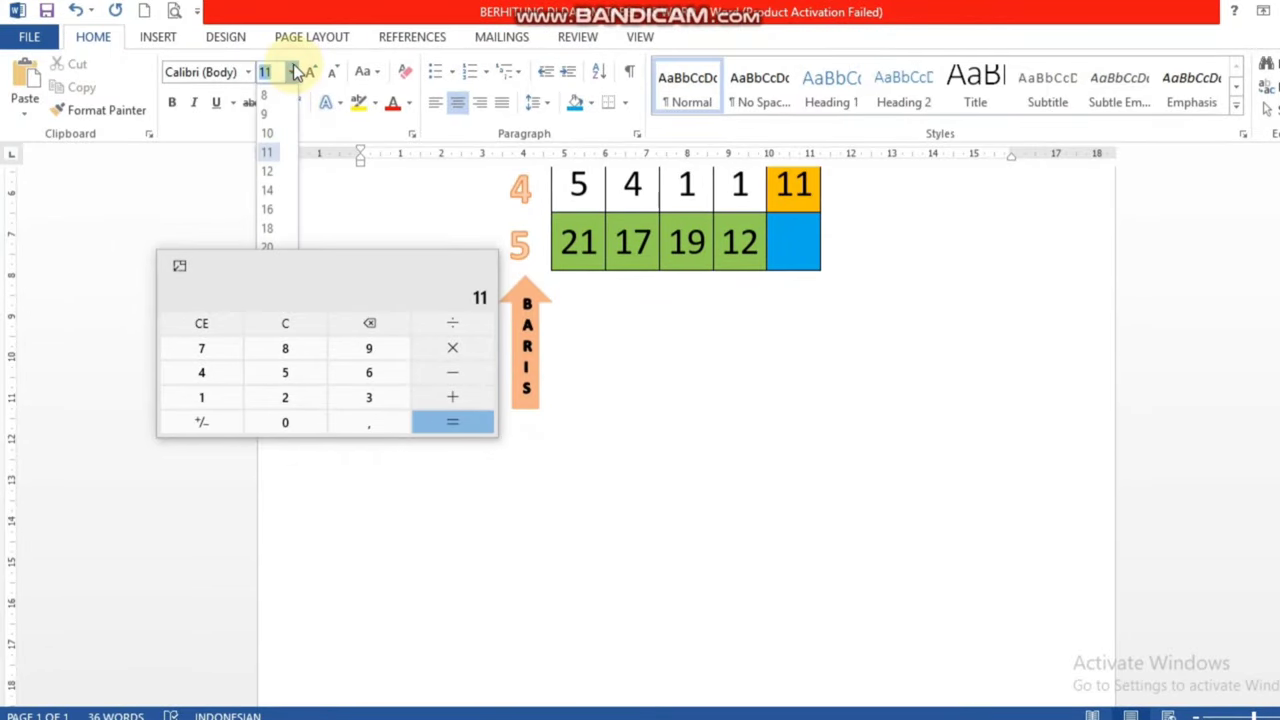
click(268, 229)
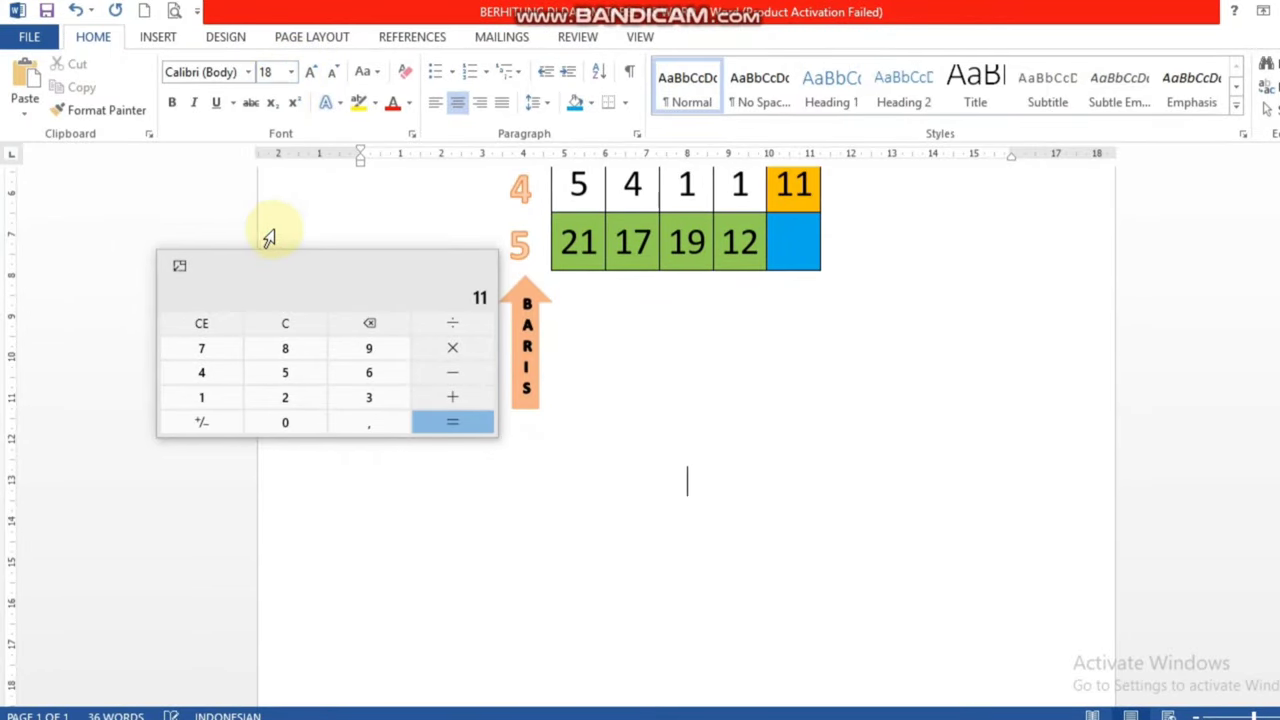
click(323, 256)
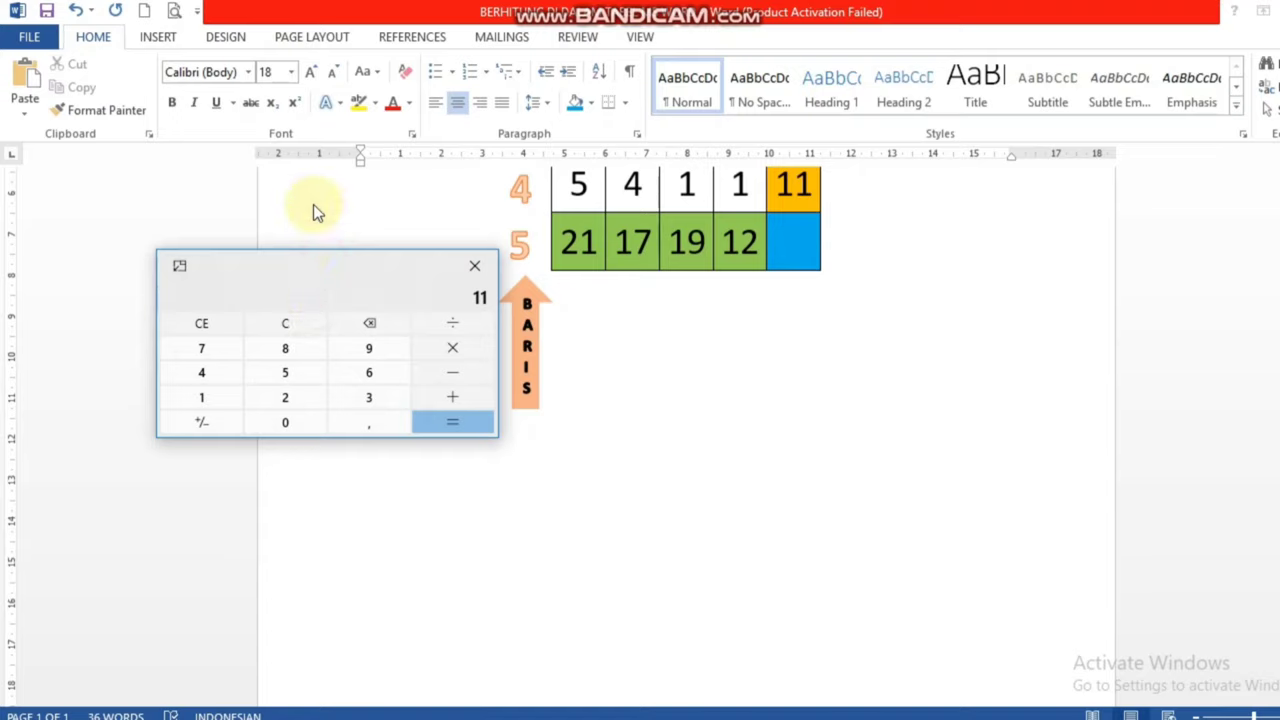
click(285, 76)
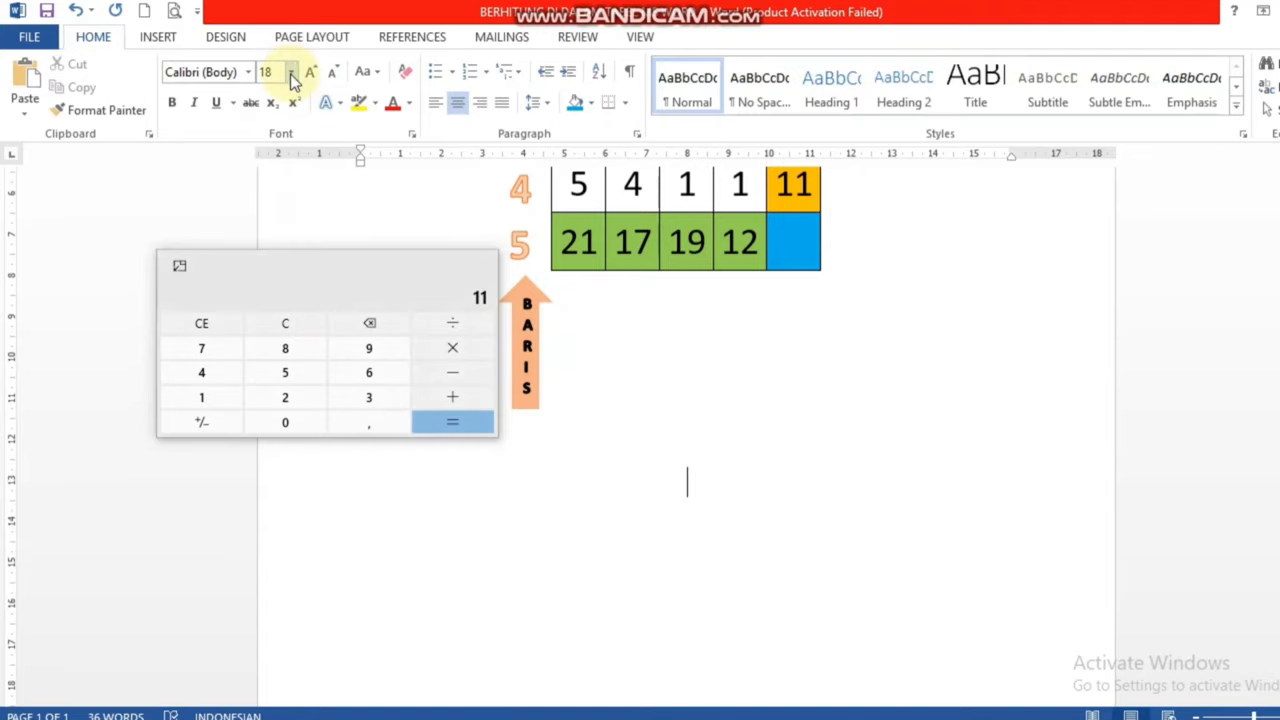
click(700, 486)
- Type TERIMAKASIH, make it bold 32-point, and start a new centred line after it
text(TERI)
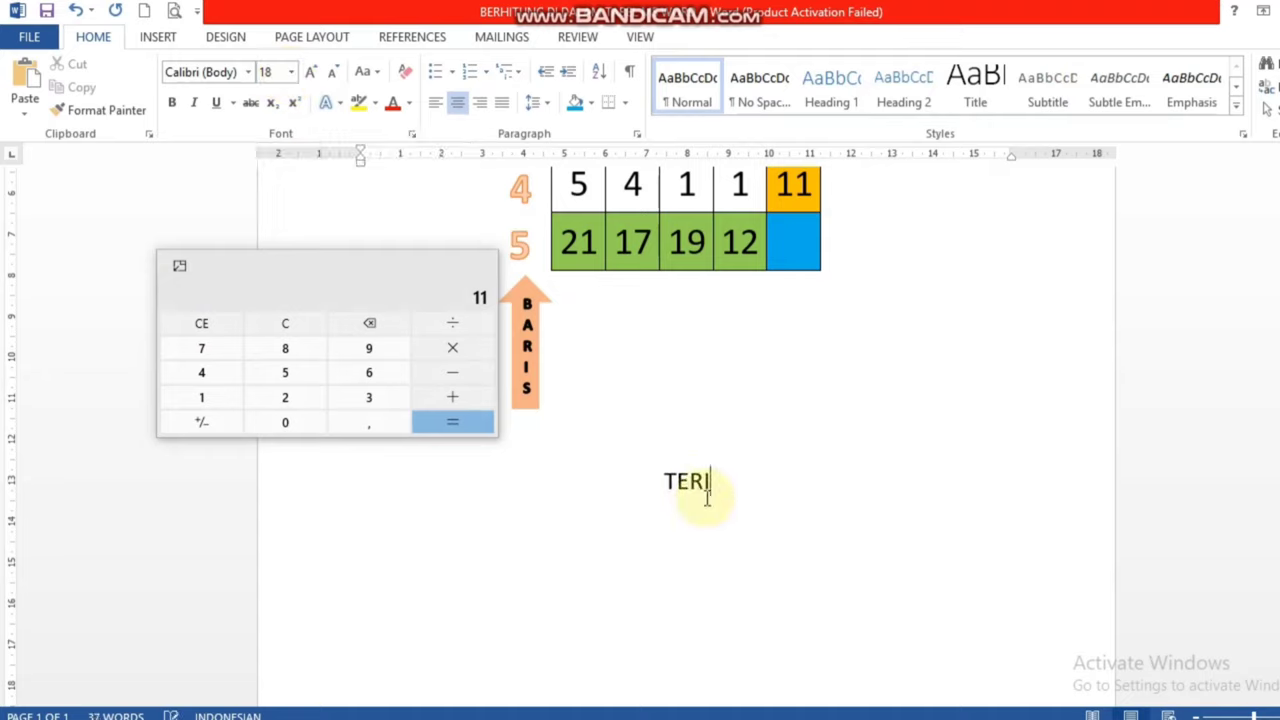
text(MAKASI)
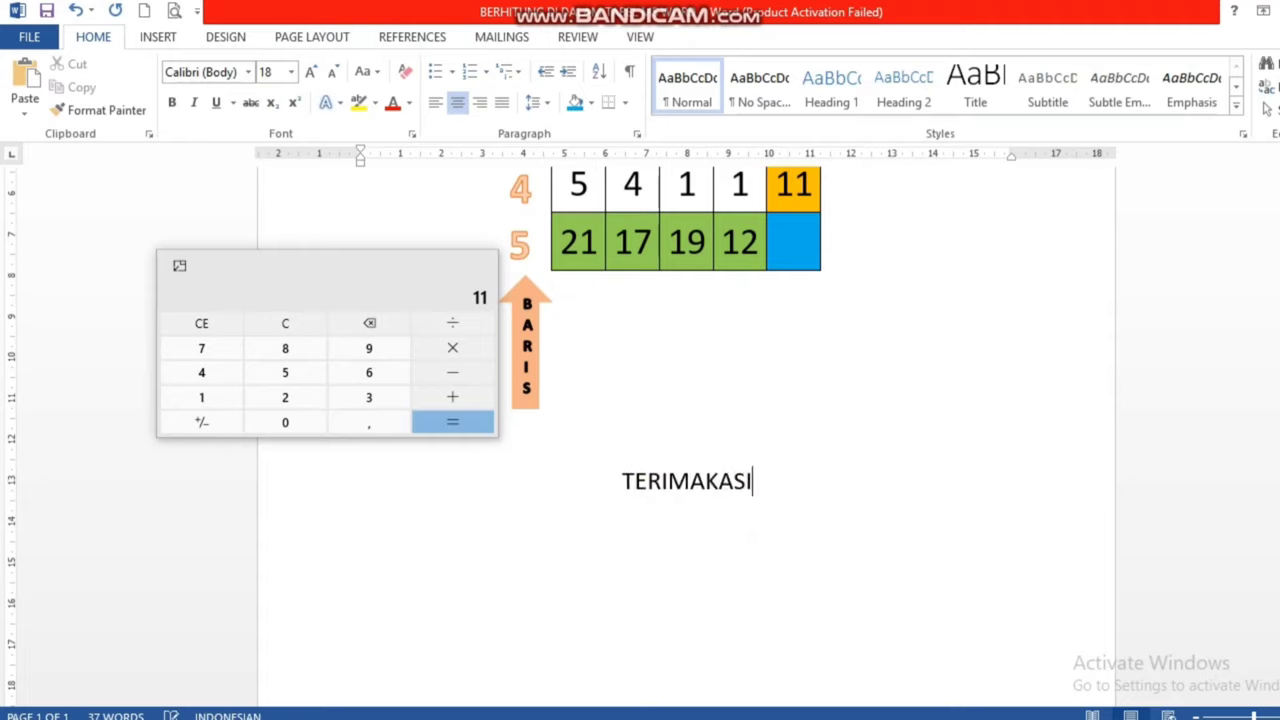
text(H)
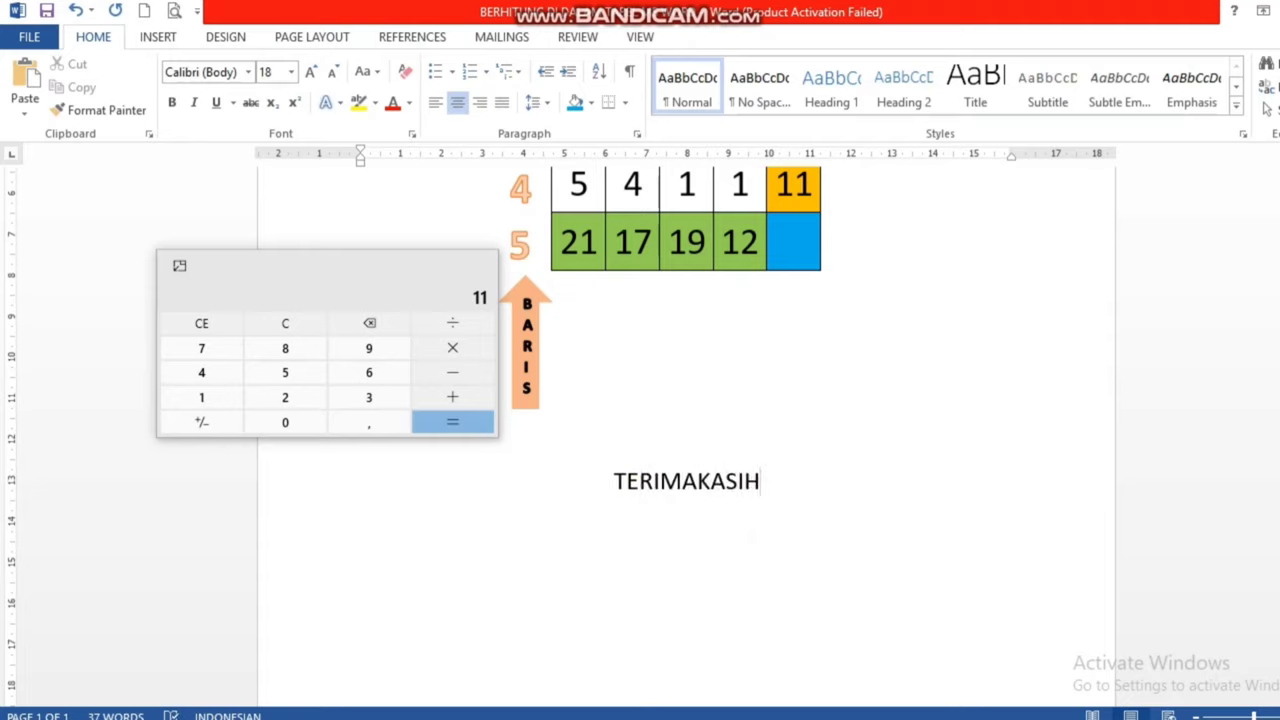
double_click(705, 500)
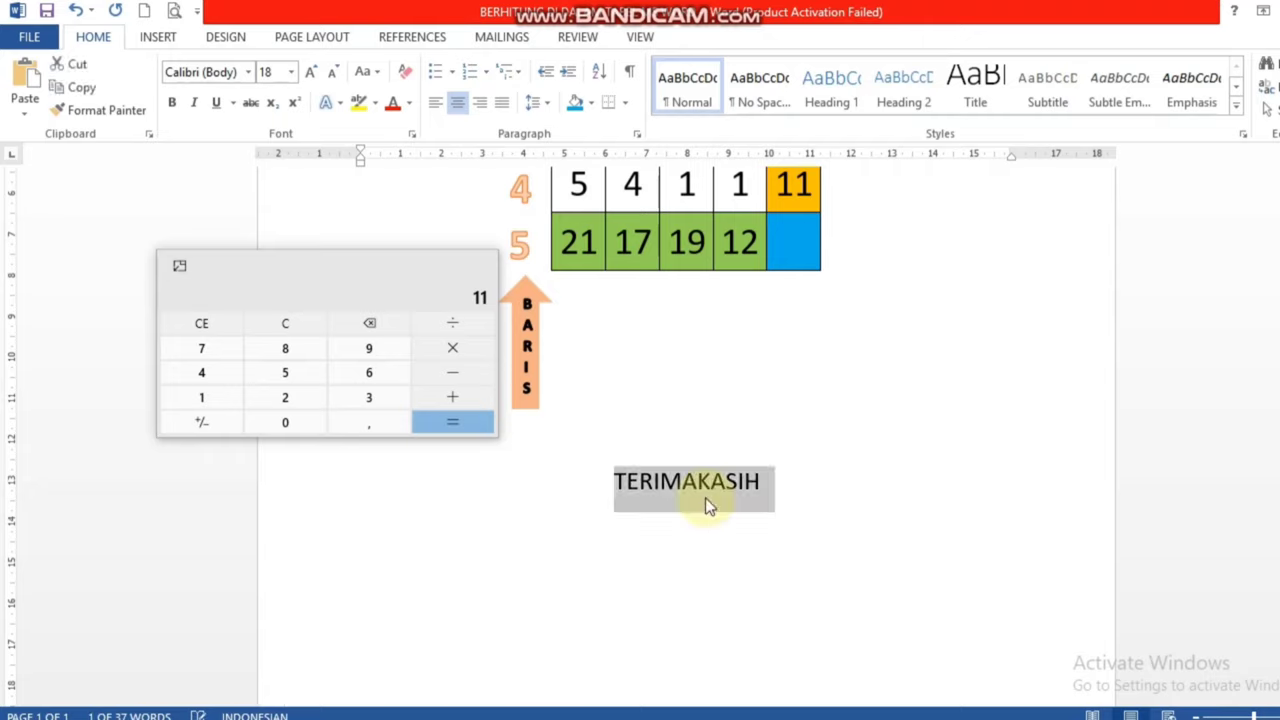
key(ctrl+bracketright)
key(ctrl+bracketright)
key(ctrl+bracketright)
key(ctrl+bracketright)
key(ctrl+bracketright)
key(ctrl+bracketright)
key(ctrl+bracketright)
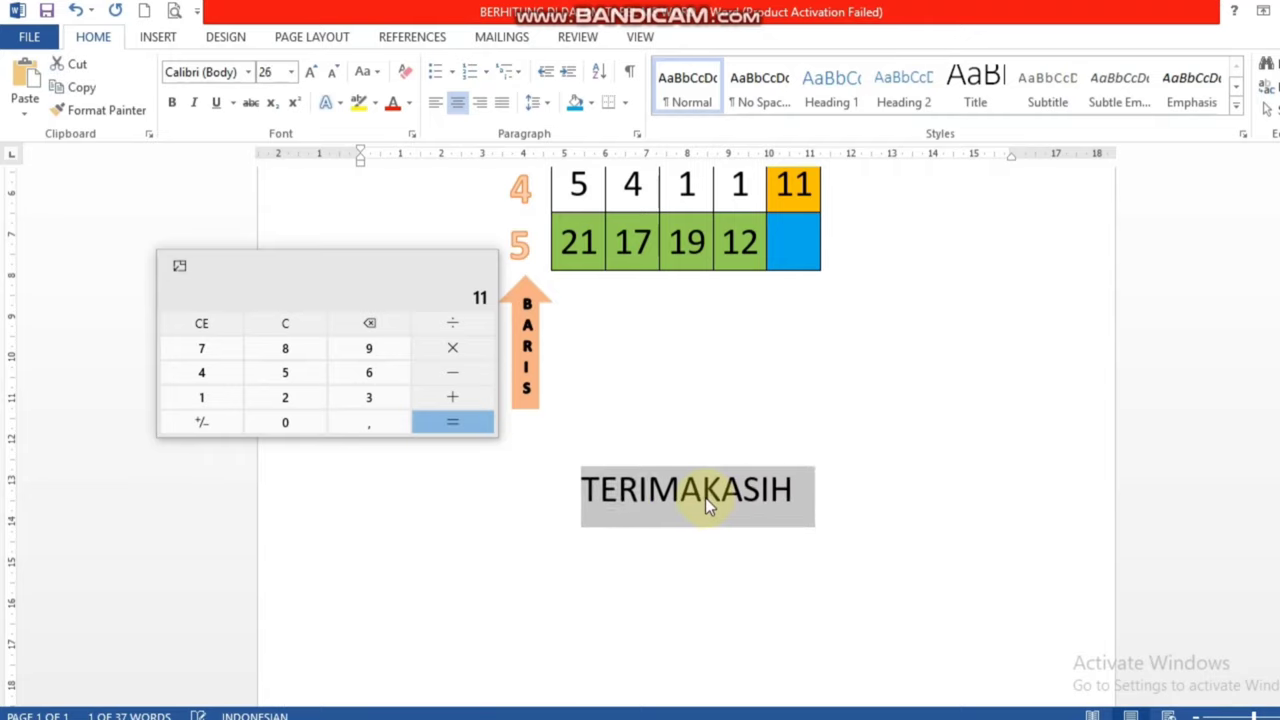
key(ctrl+bracketright)
key(ctrl+bracketright)
key(ctrl+bracketright)
key(ctrl+b)
key(ctrl+bracketright)
key(ctrl+bracketright)
key(ctrl+bracketright)
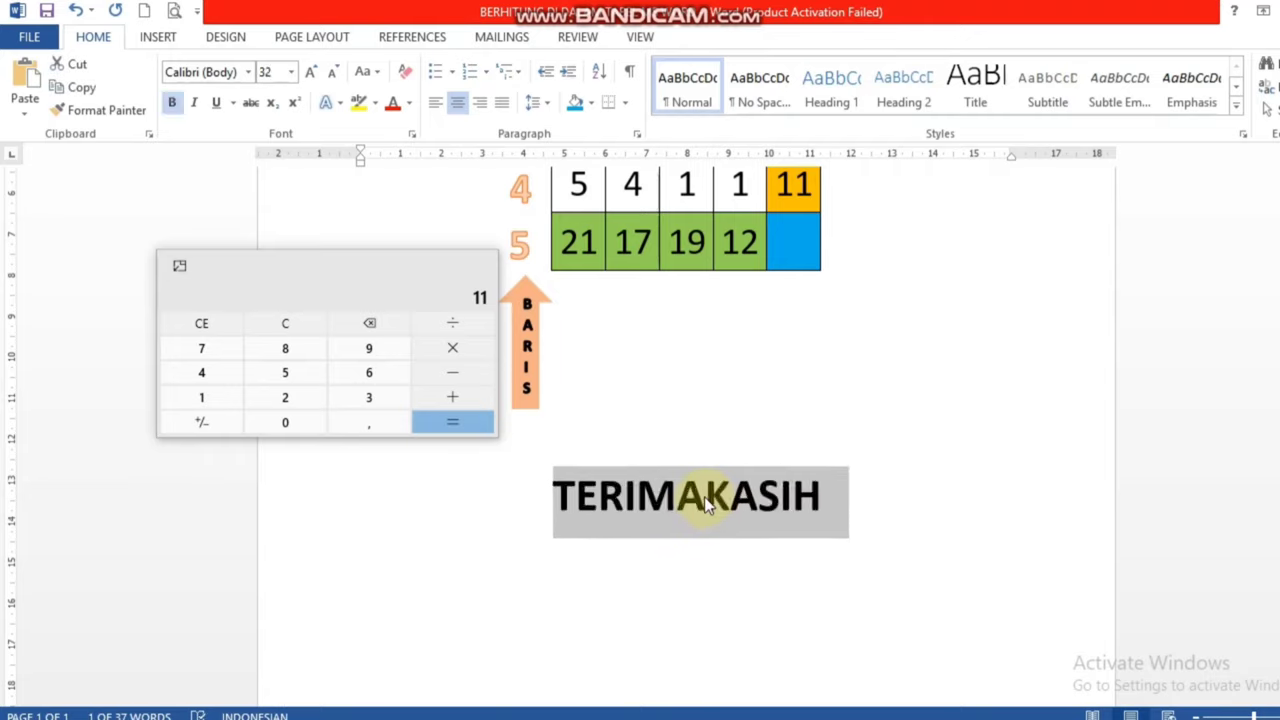
key(End)
key(Return)
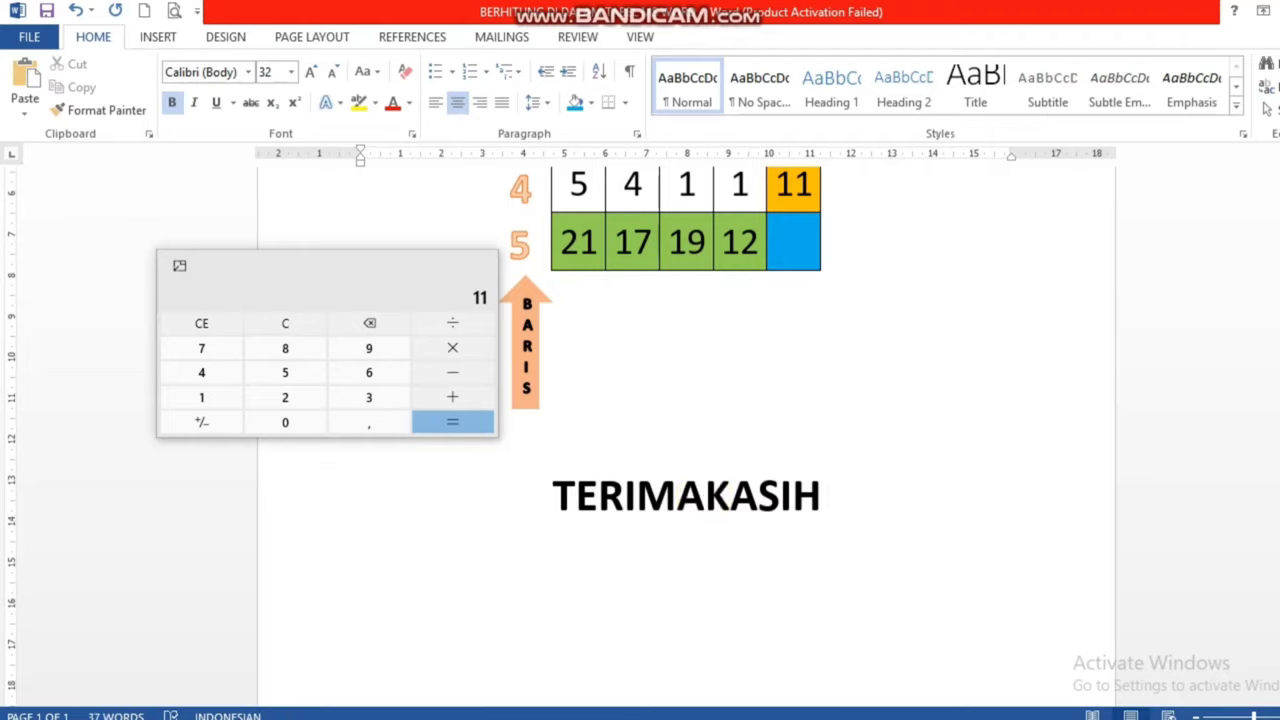
- Type 'JANGAN LUPA' and 'LIKE & SUBSCRIBE' on separate lines, then minimise Word
text(JAN)
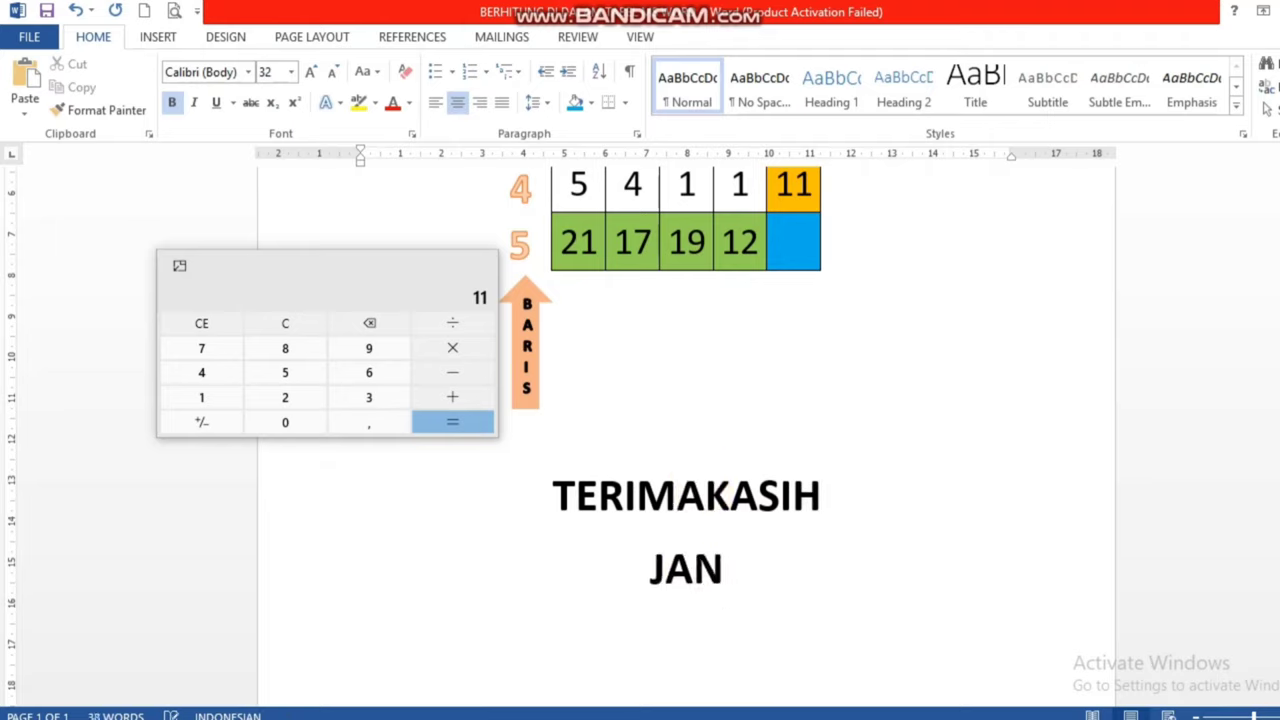
text(GAN LU)
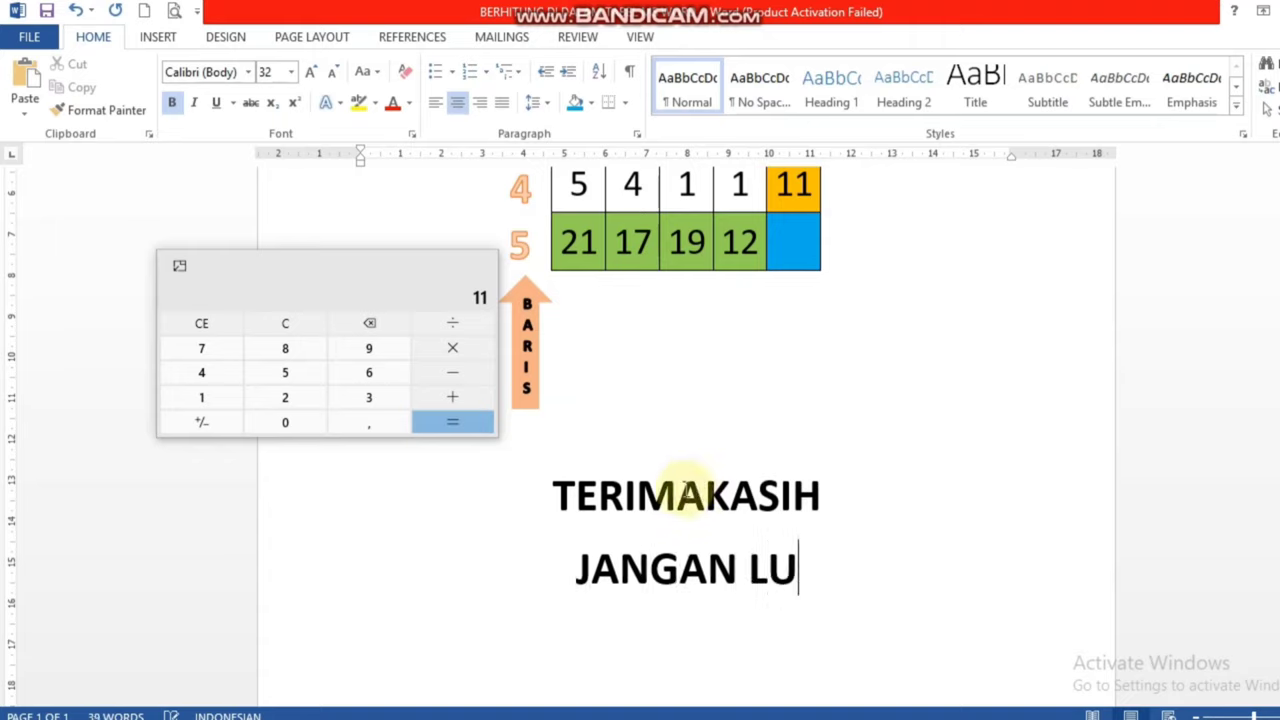
text(PA)
key(Return)
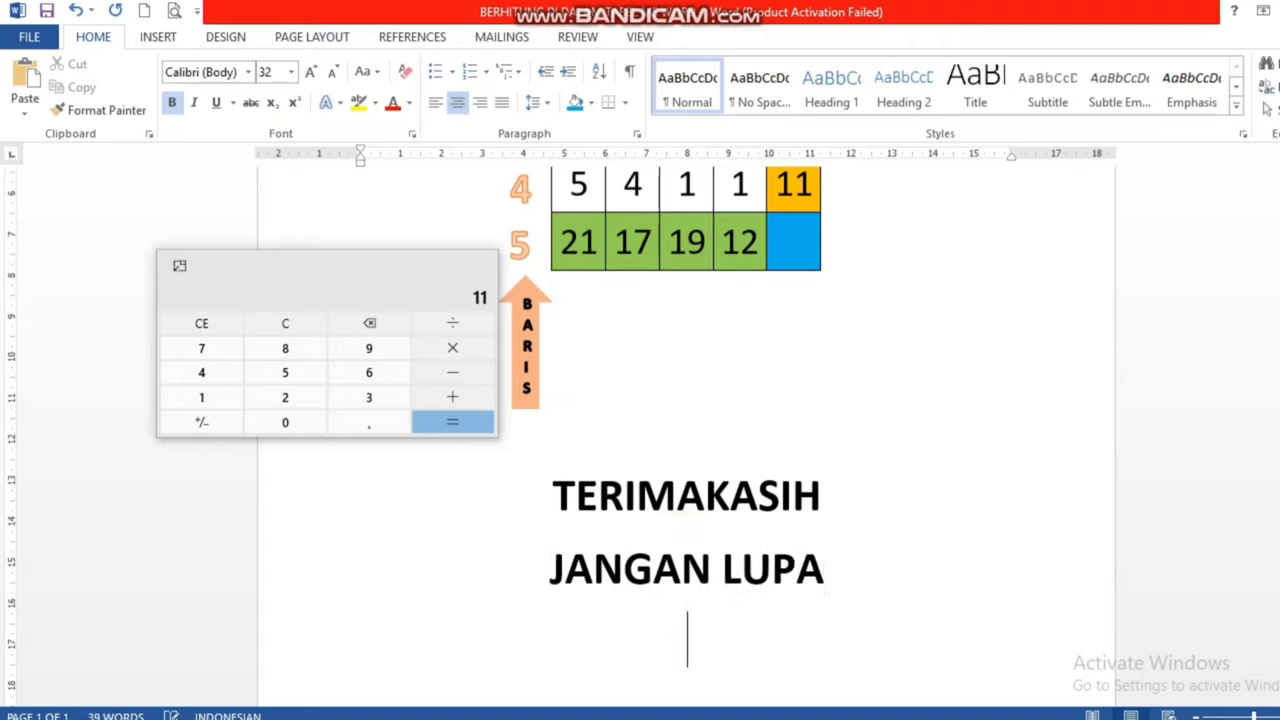
text(LIK)
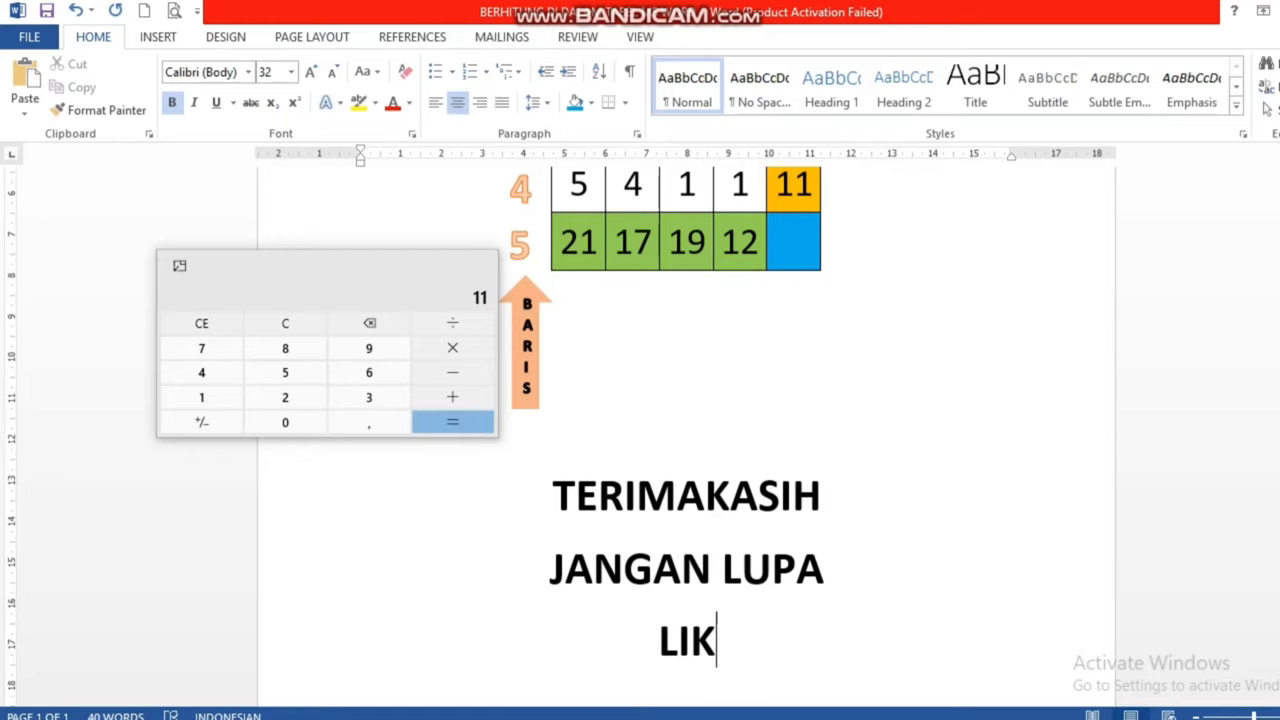
text(K)
key(BackSpace)
text(E )
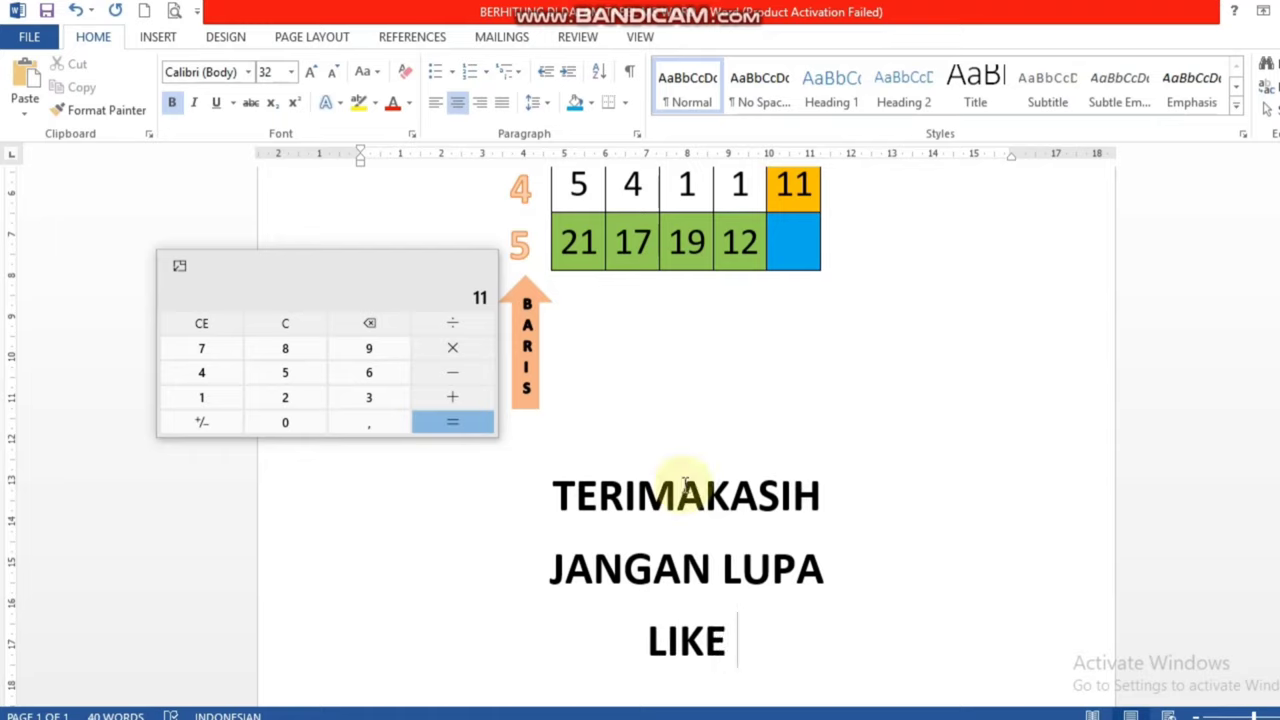
text(& S)
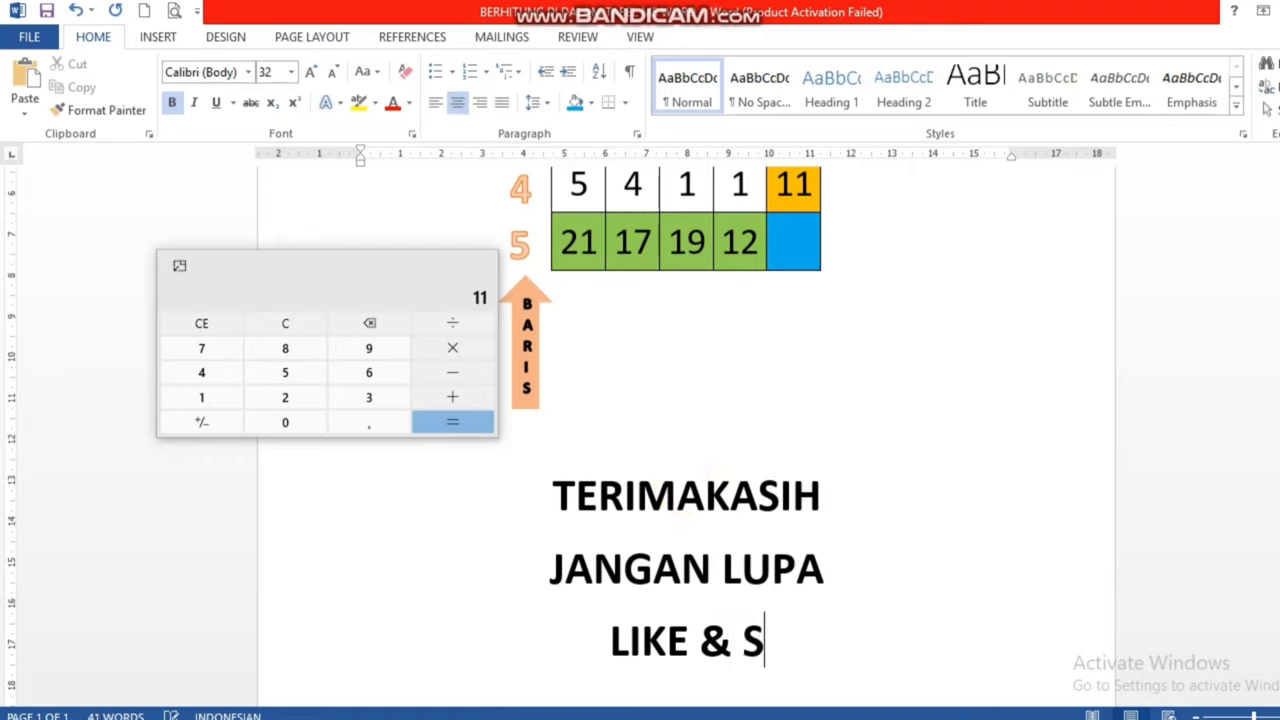
text(UBS)
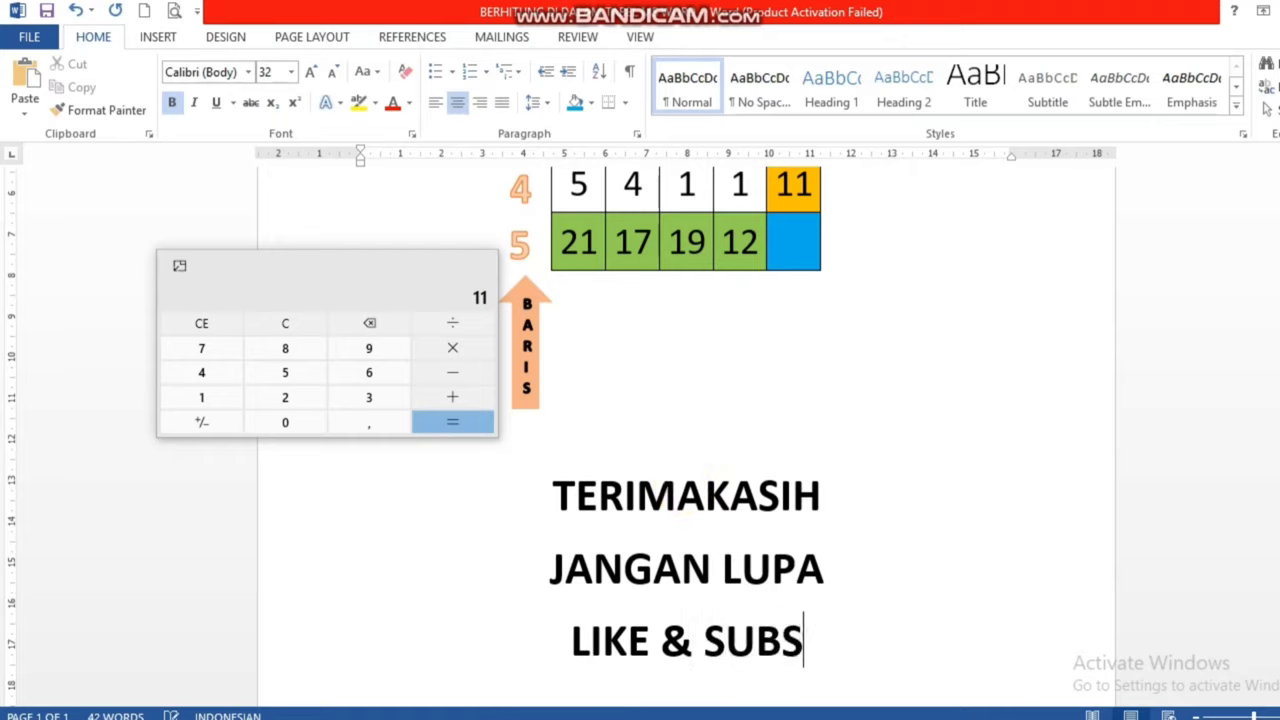
text(CRIB)
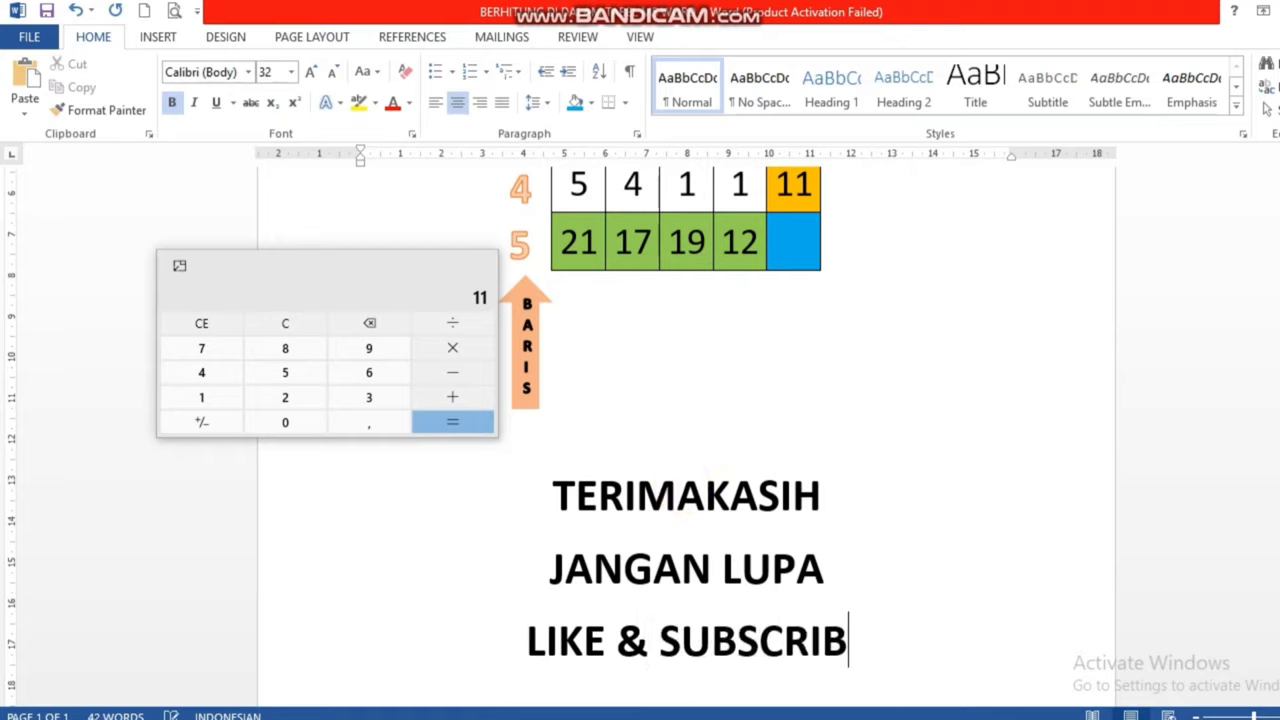
text(E)
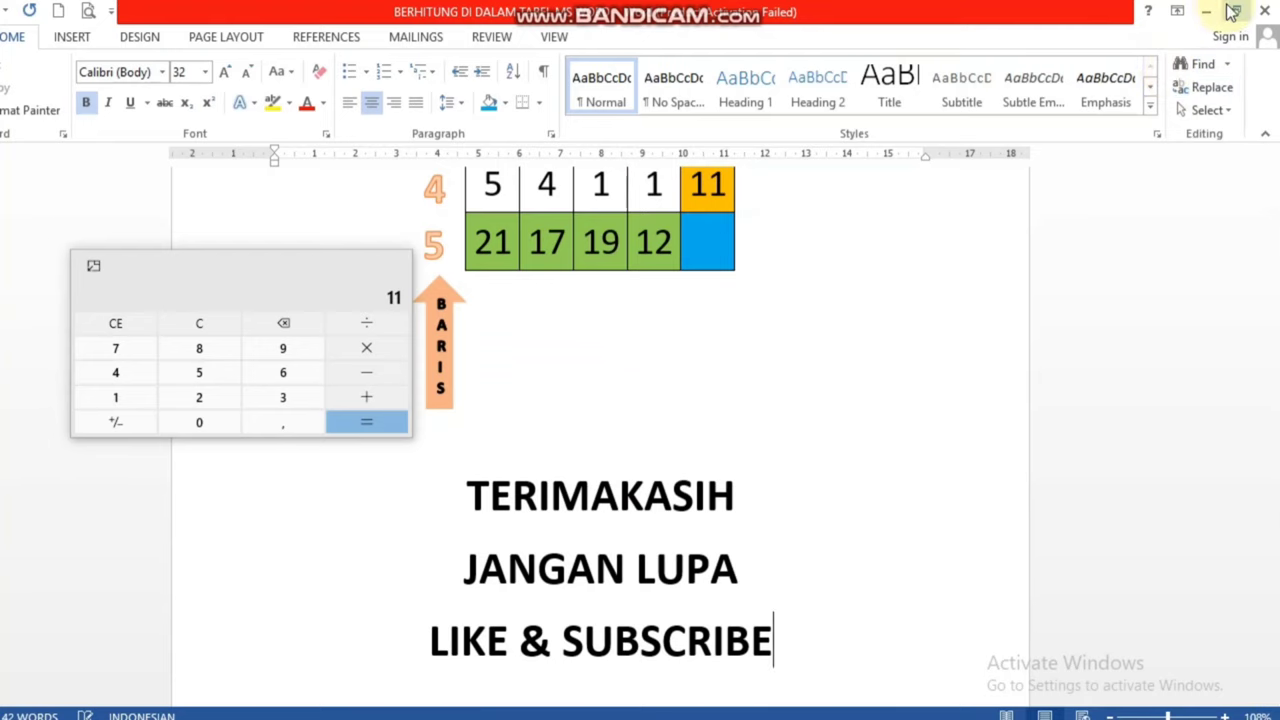
click(1211, 12)
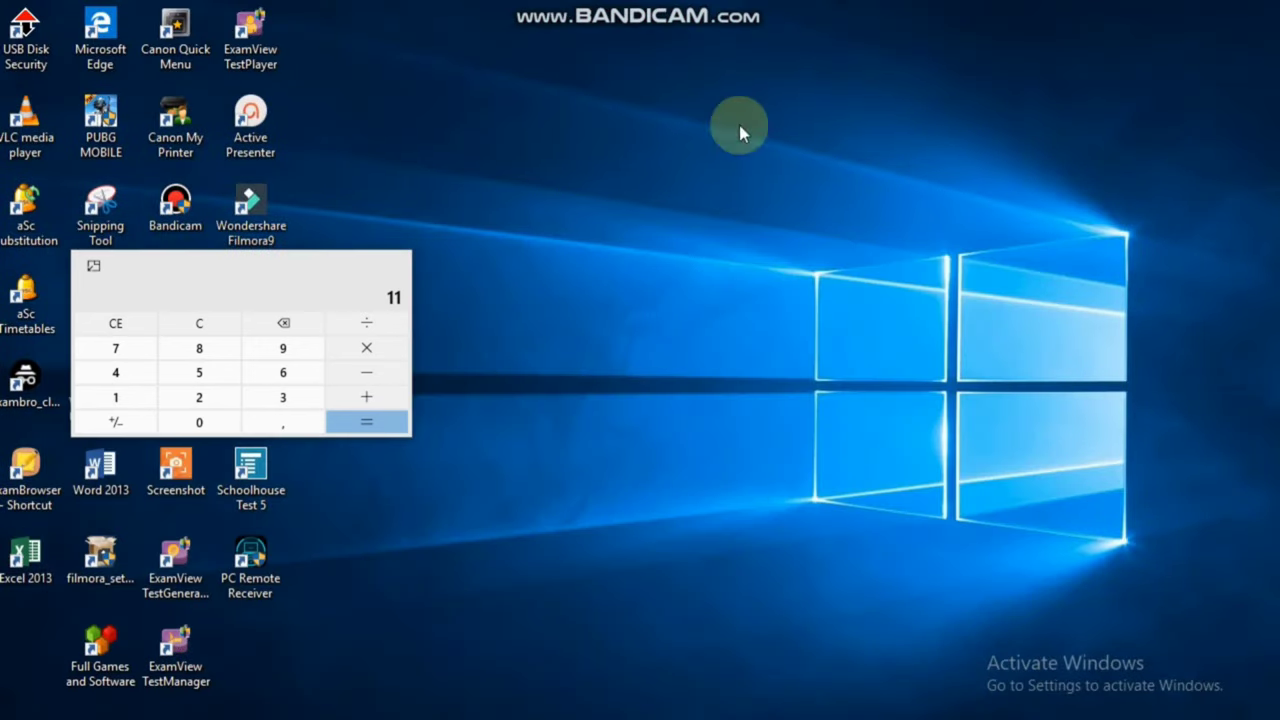